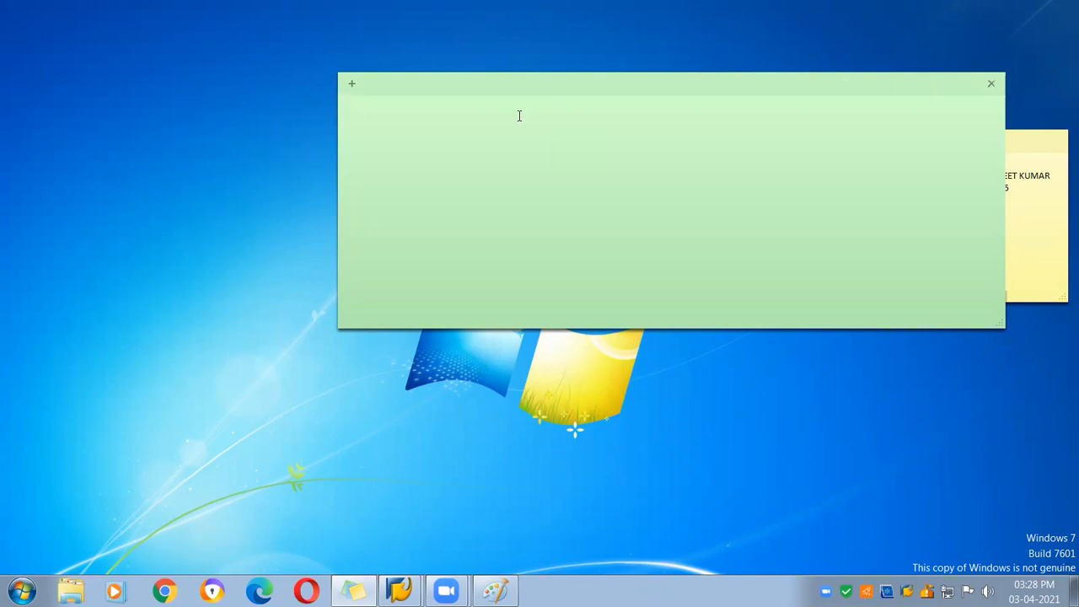
- Write the heading "CMIR --Customer Master Info Record" framed by dashes in the green note, with "what ?" and "Why ? IN SAP" lines below
{"action": "type", "text": "----------CMIR  --Customer Master Info"}
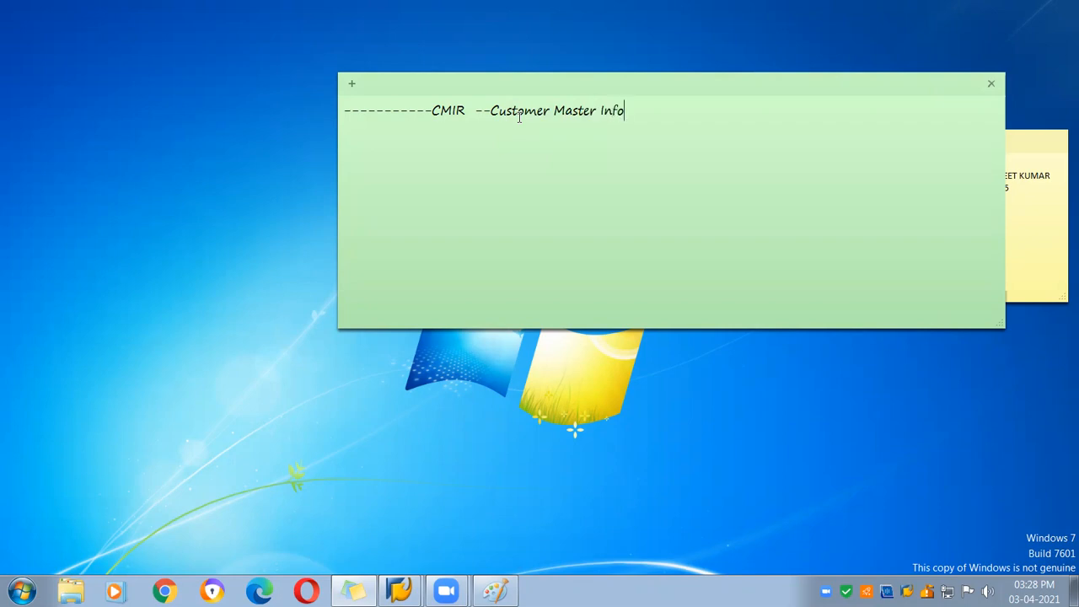
{"action": "type", "text": " Record  --------"}
{"action": "key", "text": "Return"}
{"action": "key", "text": "Return"}
{"action": "type", "text": "what ?"}
{"action": "key", "text": "Return"}
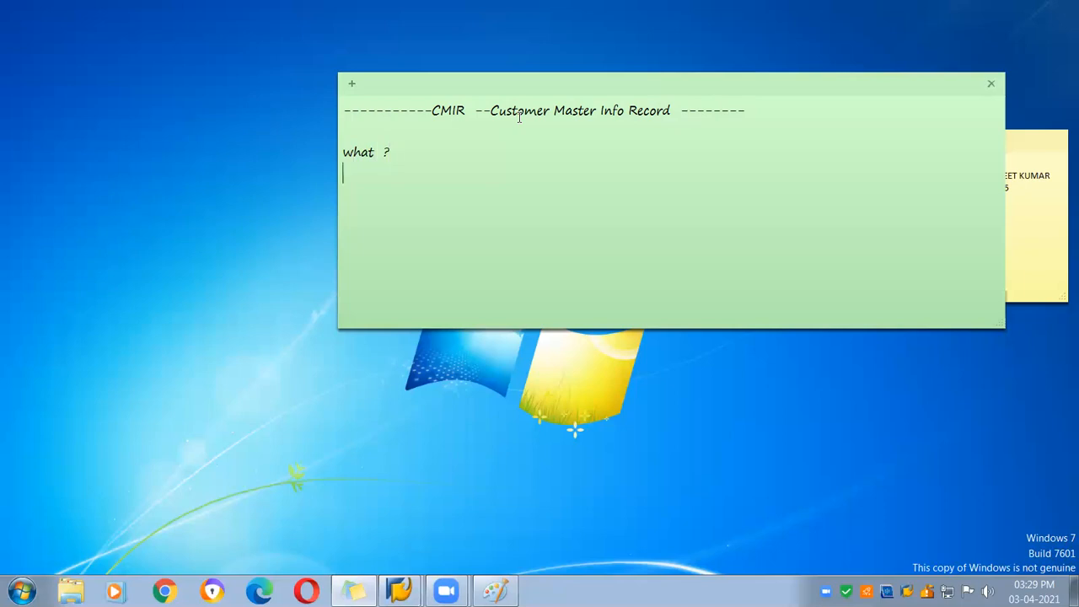
{"action": "type", "text": "Why  ?  IN SAP"}
- Bring the yellow contact note over the relocated CMIR note, widen it and highlight its institute and Telegram lines
{"action": "left_click_drag", "start_coordinate": [613, 87], "coordinate": [423, 102]}
{"action": "left_click", "coordinate": [887, 147]}
{"action": "left_click_drag", "start_coordinate": [887, 147], "coordinate": [621, 112]}
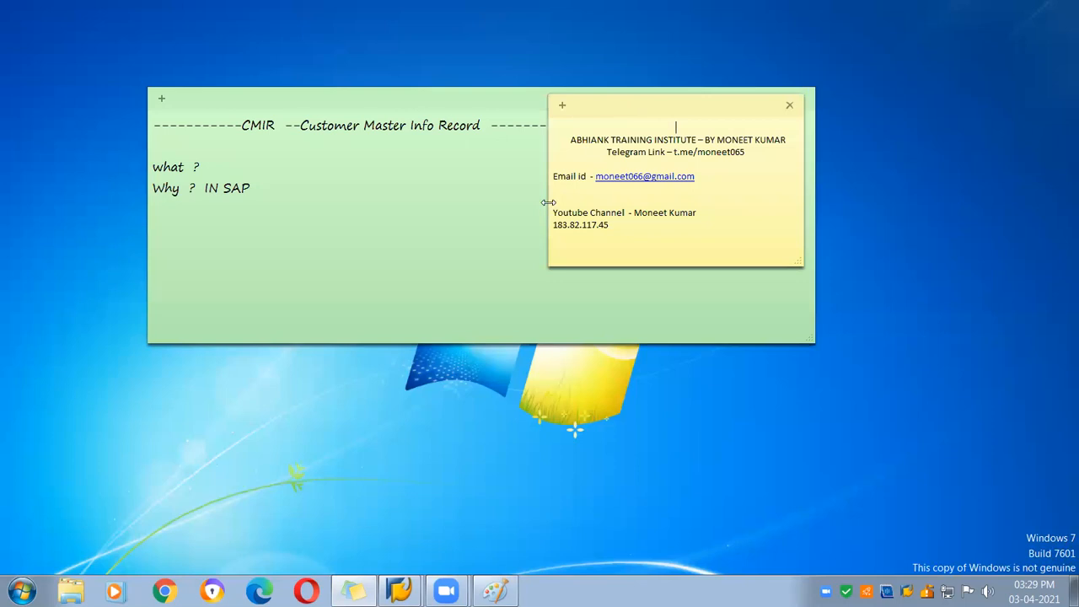
{"action": "left_click_drag", "start_coordinate": [548, 202], "coordinate": [419, 202]}
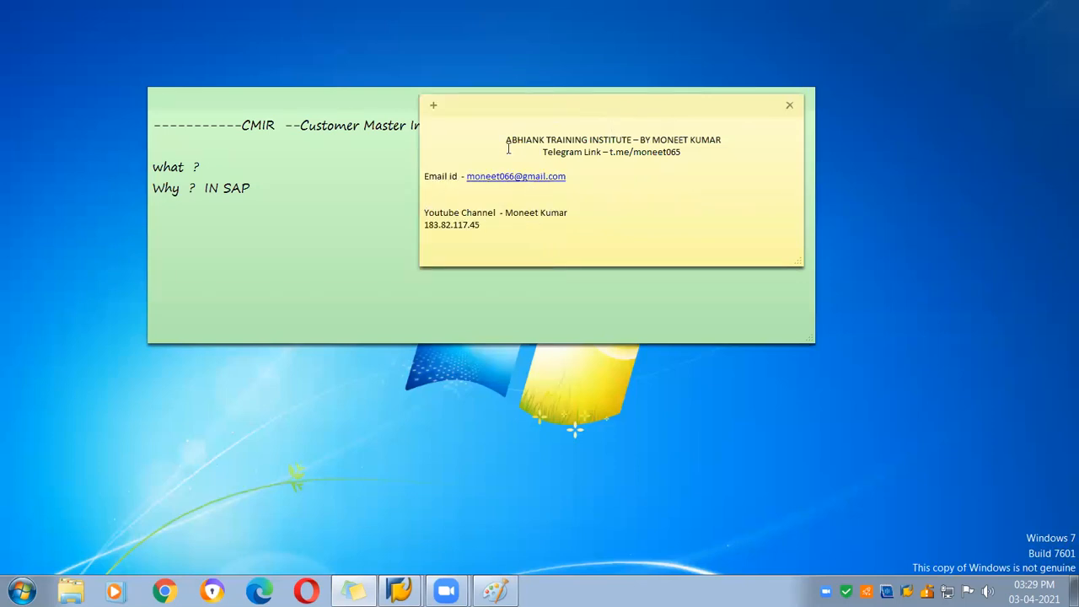
{"action": "left_click_drag", "start_coordinate": [512, 150], "coordinate": [647, 162]}
{"action": "left_click", "coordinate": [646, 177]}
- Narrow the yellow contact note, move it off the CMIR note and reposition the CMIR note on the desktop
{"action": "left_click_drag", "start_coordinate": [419, 197], "coordinate": [565, 196]}
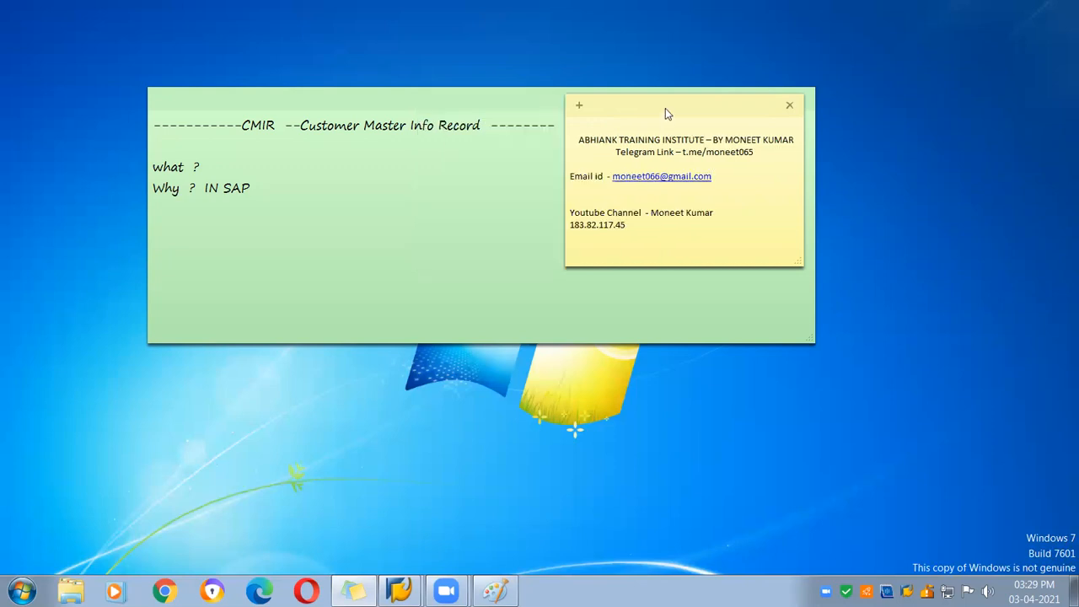
{"action": "left_click_drag", "start_coordinate": [665, 108], "coordinate": [935, 131]}
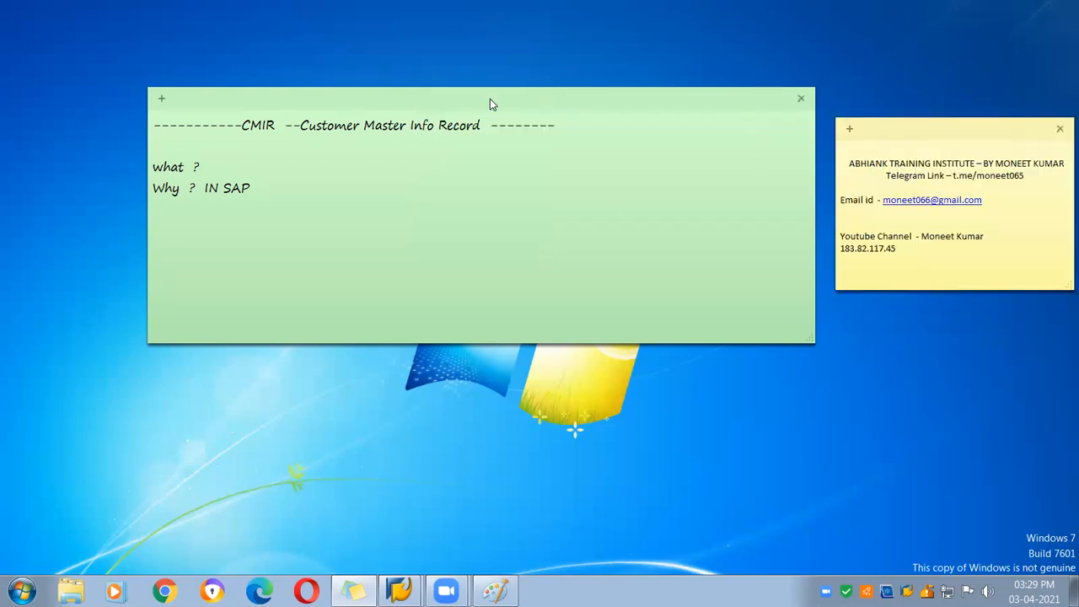
{"action": "left_click_drag", "start_coordinate": [489, 99], "coordinate": [652, 130]}
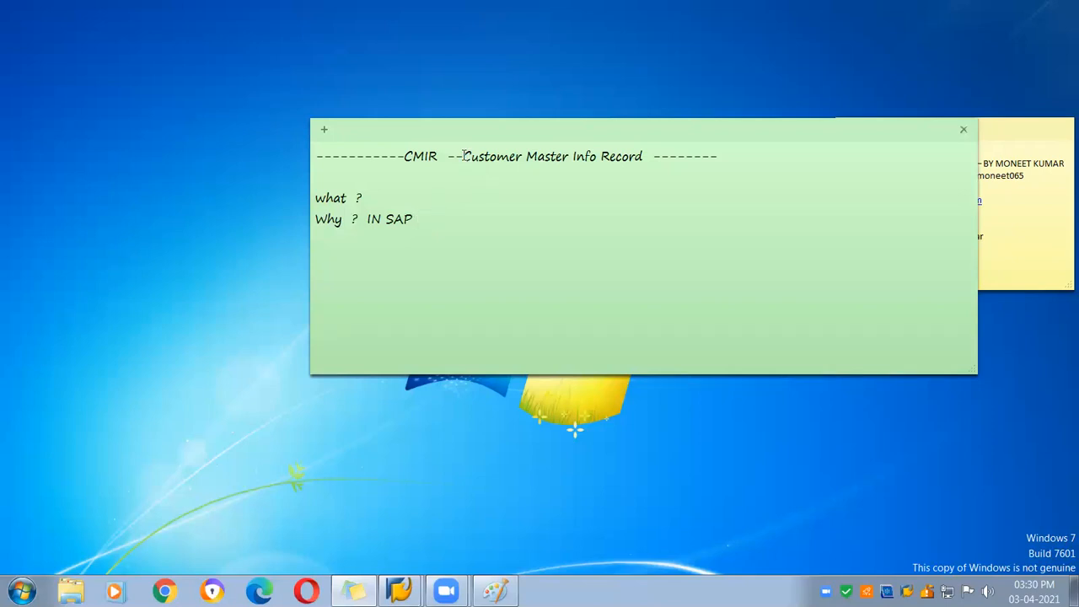
- Append "VD51 ---" to the note's heading and extend the "what ?" and "Why ? IN SAP" lines with dashes
{"action": "left_click_drag", "start_coordinate": [462, 156], "coordinate": [649, 165]}
{"action": "left_click", "coordinate": [742, 155]}
{"action": "type", "text": "VD51 ---"}
{"action": "left_click", "coordinate": [368, 199]}
{"action": "type", "text": "---"}
{"action": "type", "text": "--"}
{"action": "left_click", "coordinate": [428, 220]}
{"action": "type", "text": "--"}
- Below the Why line, add "Org -- Material --- Material number --- Description - technical ---- EAN ---" after a blank line
{"action": "key", "text": "Return"}
{"action": "key", "text": "Return"}
{"action": "type", "text": "Bus"}
{"action": "key", "text": "BackSpace"}
{"action": "key", "text": "BackSpace"}
{"action": "key", "text": "BackSpace"}
{"action": "type", "text": "Org  -- They material"}
{"action": "key", "text": "BackSpace"}
{"action": "key", "text": "BackSpace"}
{"action": "key", "text": "BackSpace"}
{"action": "key", "text": "BackSpace"}
{"action": "key", "text": "BackSpace"}
{"action": "key", "text": "BackSpace"}
{"action": "key", "text": "BackSpace"}
{"action": "key", "text": "BackSpace"}
{"action": "key", "text": "BackSpace"}
{"action": "key", "text": "BackSpace"}
{"action": "key", "text": "BackSpace"}
{"action": "key", "text": "BackSpace"}
{"action": "key", "text": "BackSpace"}
{"action": "type", "text": "Material ---"}
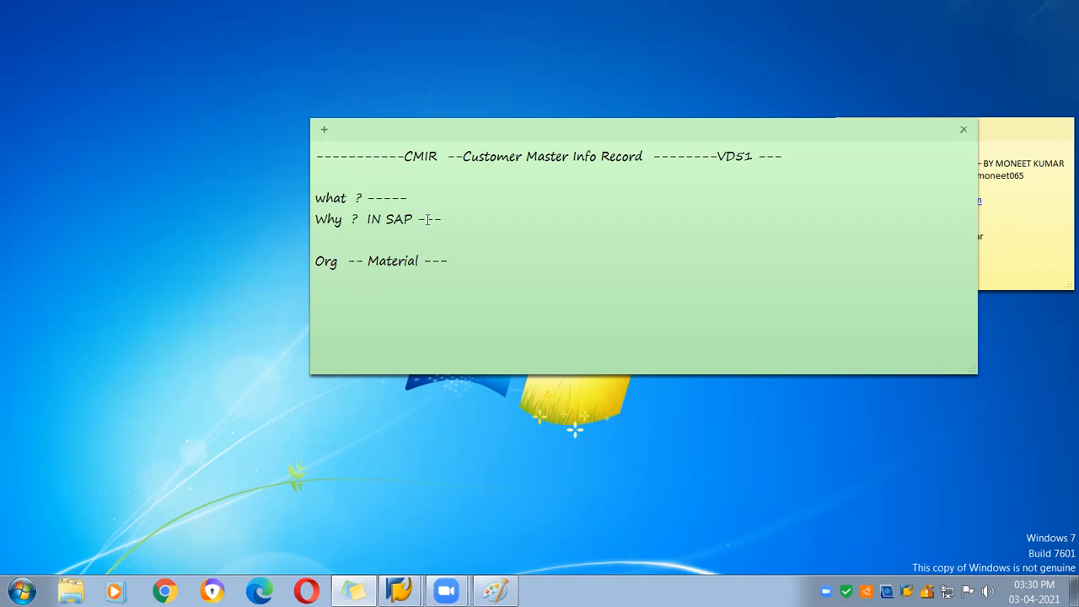
{"action": "type", "text": "Material number --- "}
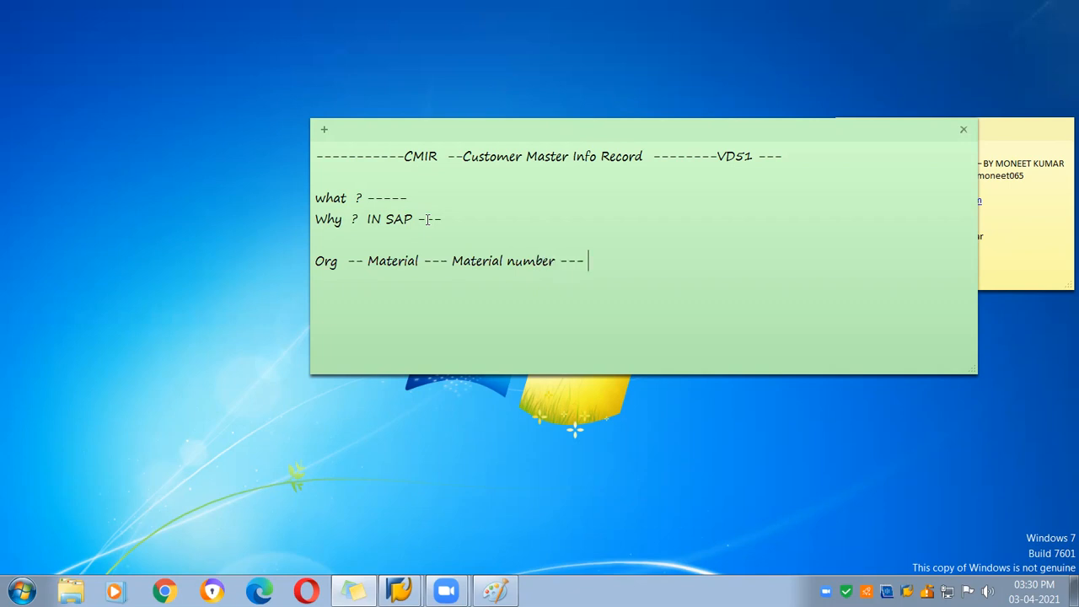
{"action": "type", "text": "Description - technical "}
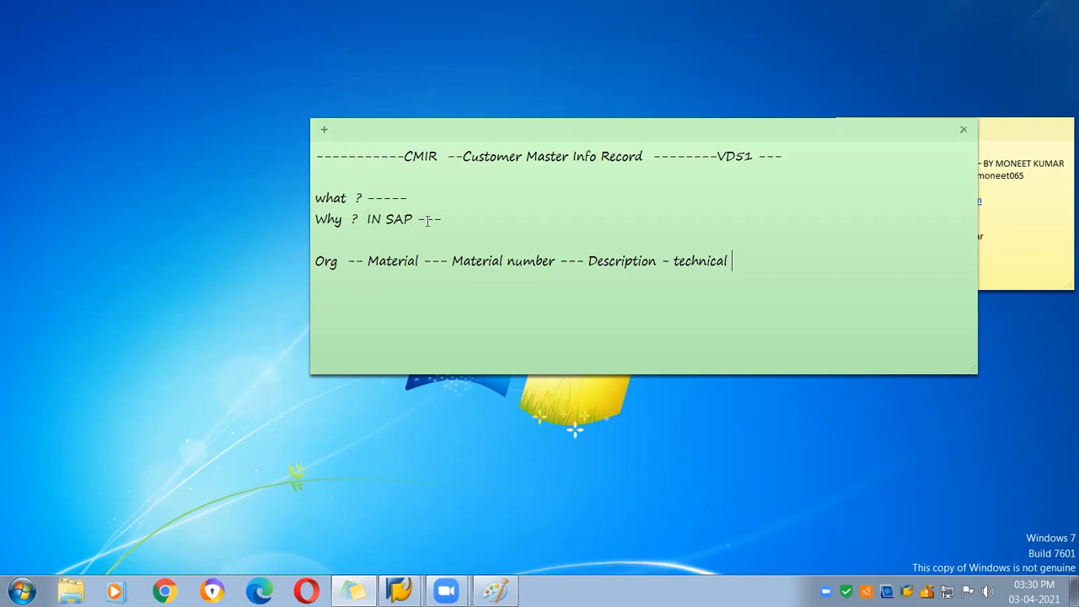
{"action": "type", "text": " ---- EAN  ---"}
- Highlight the EAN entry, view the sample EAN barcode label in Paint, and return to the note
{"action": "left_click_drag", "start_coordinate": [759, 260], "coordinate": [845, 261]}
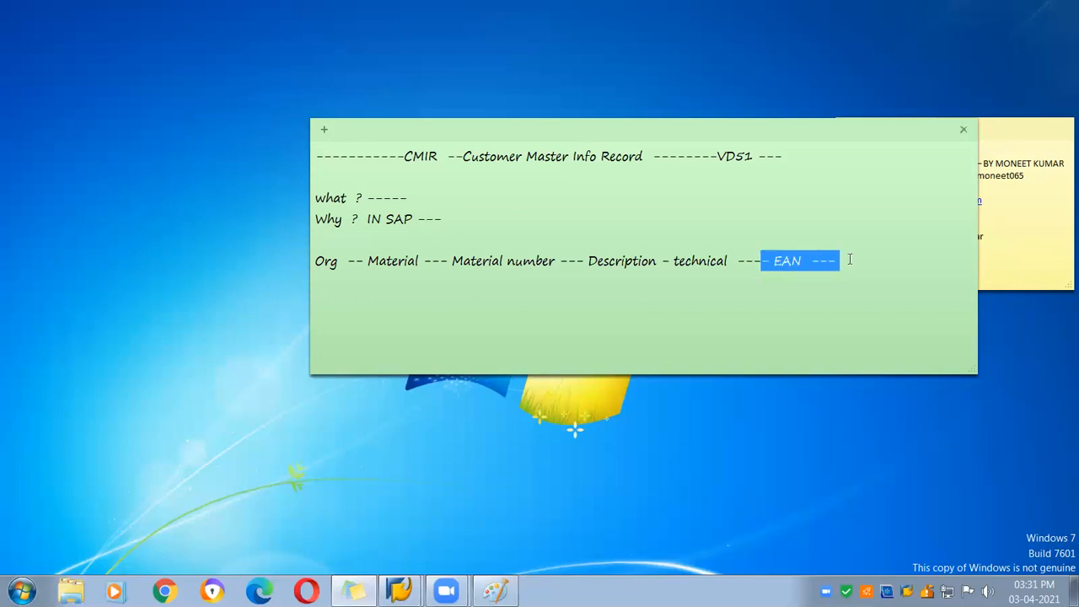
{"action": "left_click", "coordinate": [846, 261]}
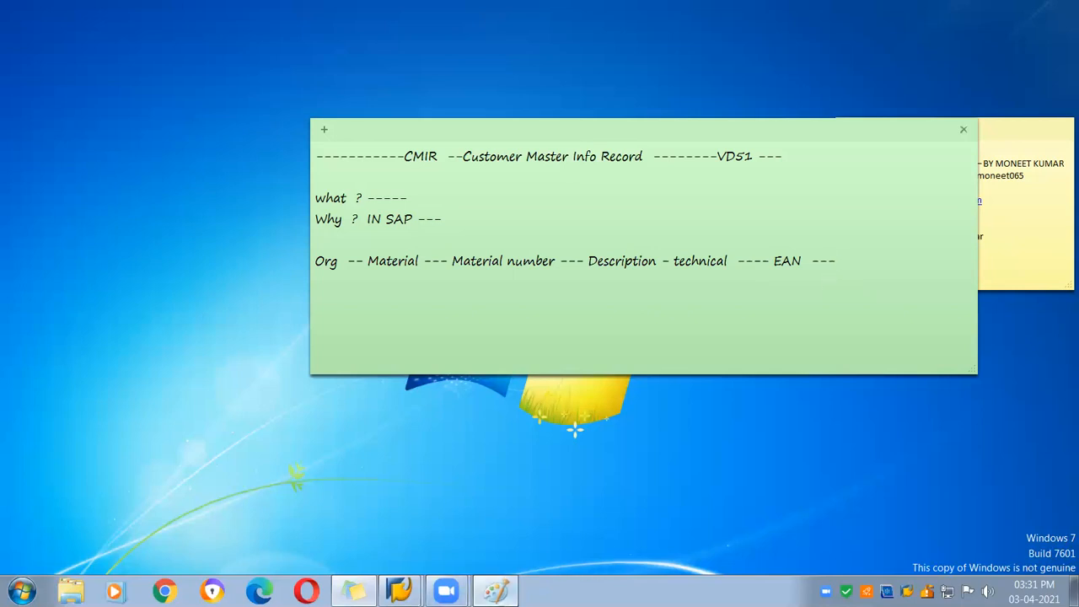
{"action": "left_click", "coordinate": [495, 590]}
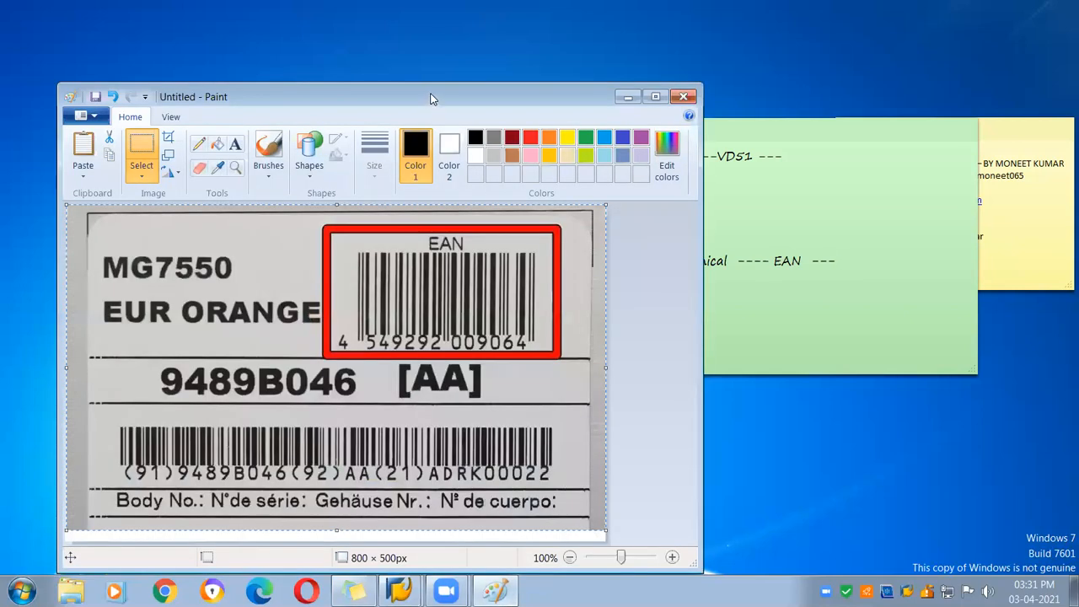
{"action": "left_click_drag", "start_coordinate": [430, 99], "coordinate": [439, 53]}
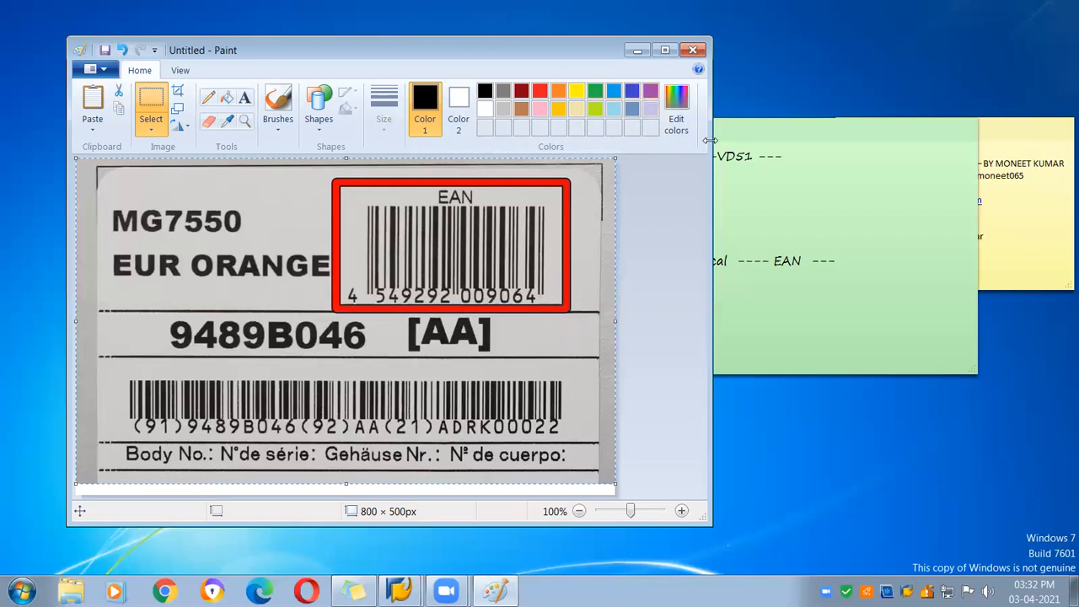
{"action": "left_click", "coordinate": [637, 51]}
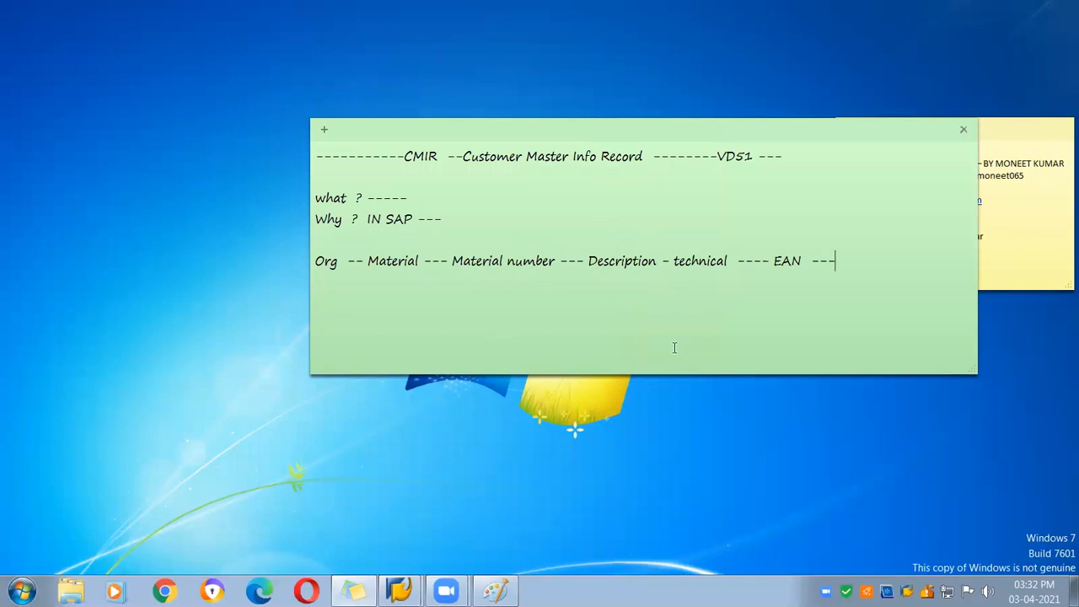
- Highlight the CMIR title in the note's heading
{"action": "left_click_drag", "start_coordinate": [404, 155], "coordinate": [642, 161]}
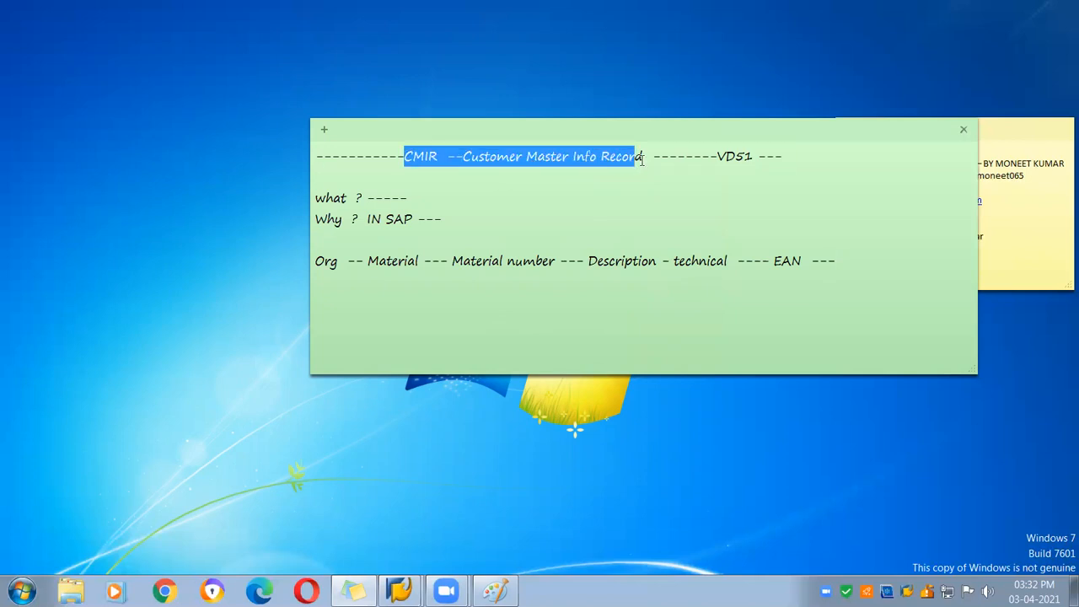
{"action": "left_click", "coordinate": [583, 198]}
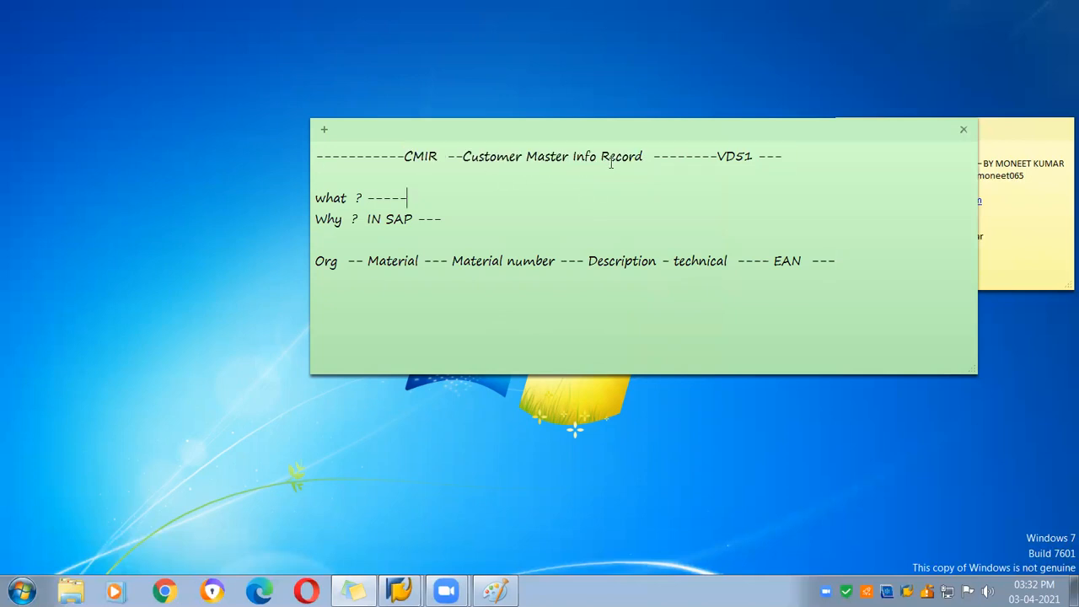
{"action": "left_click_drag", "start_coordinate": [404, 156], "coordinate": [446, 156]}
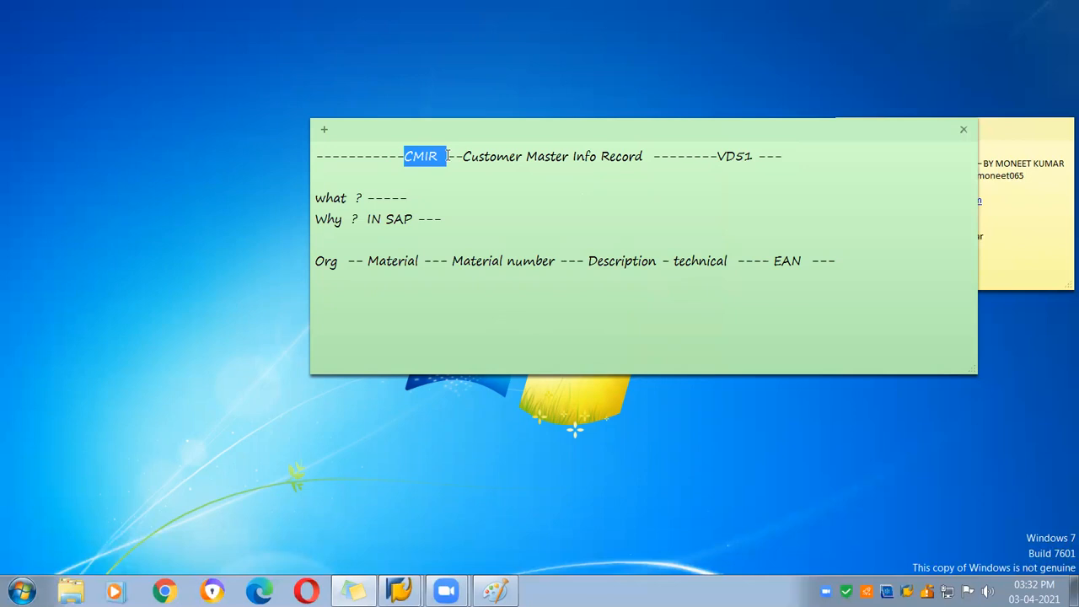
{"action": "left_click", "coordinate": [438, 201]}
- Below the Org line, add "Classic Example ---- Medical shop --- Dont know the medine name ---" after a blank line
{"action": "left_click", "coordinate": [869, 262]}
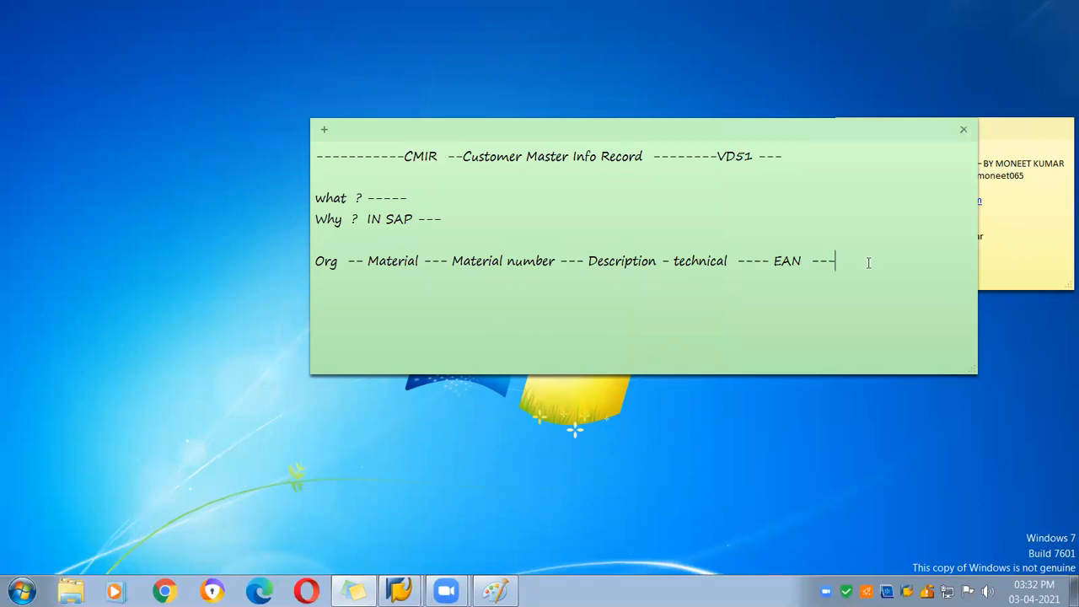
{"action": "key", "text": "Return"}
{"action": "key", "text": "Return"}
{"action": "type", "text": "Ca"}
{"action": "key", "text": "BackSpace"}
{"action": "type", "text": "lassic Example ---- Medical "}
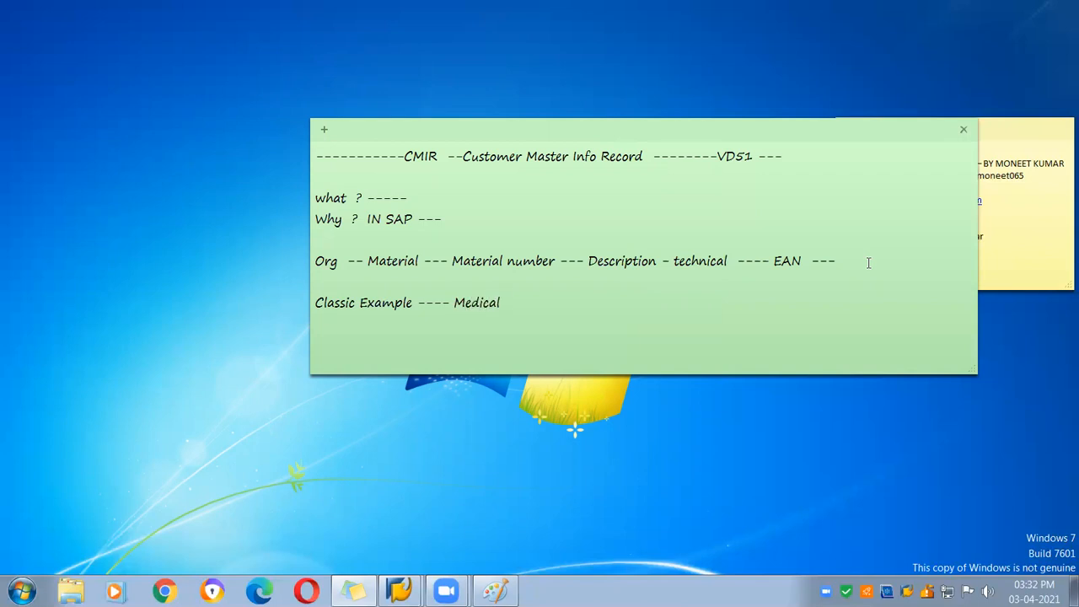
{"action": "type", "text": "shop  --- Dont know the med"}
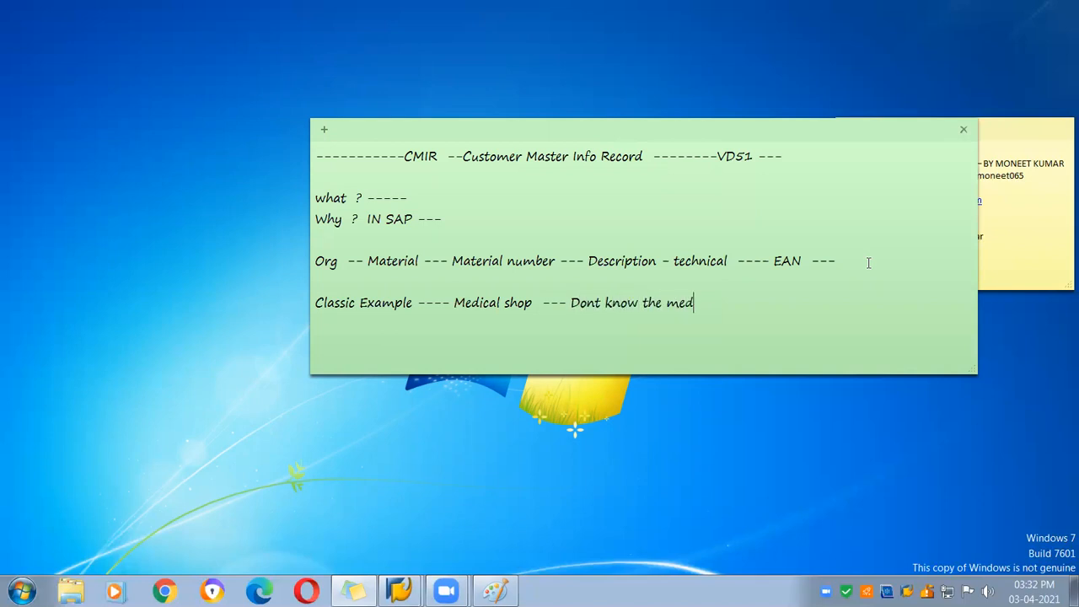
{"action": "type", "text": "ine name  ---"}
- Enlarge the CMIR note in height and width and move it higher on the desktop
{"action": "left_click_drag", "start_coordinate": [655, 372], "coordinate": [654, 431]}
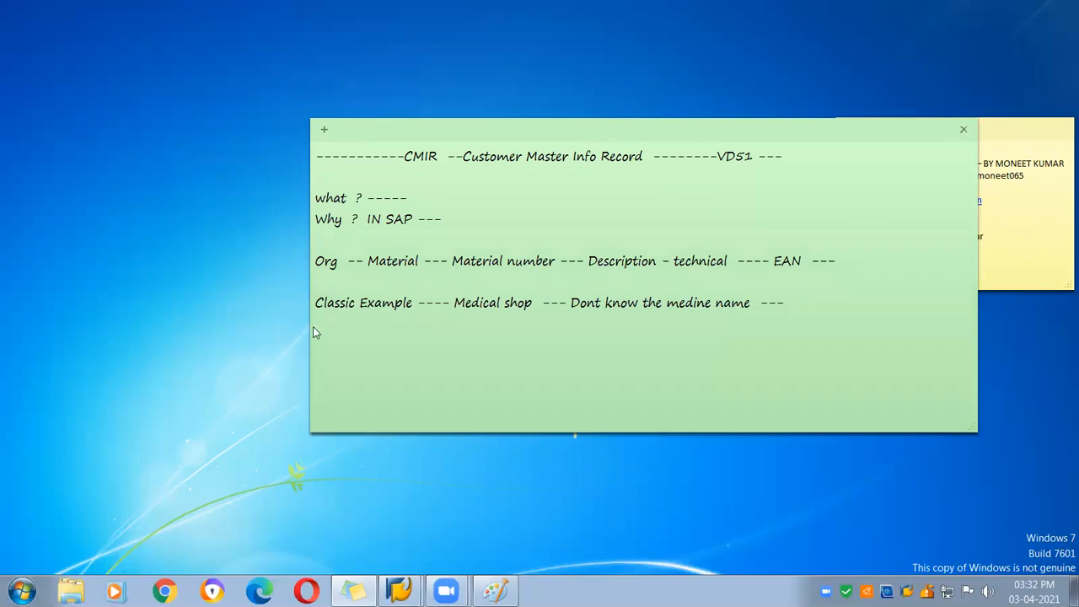
{"action": "left_click_drag", "start_coordinate": [311, 325], "coordinate": [190, 324]}
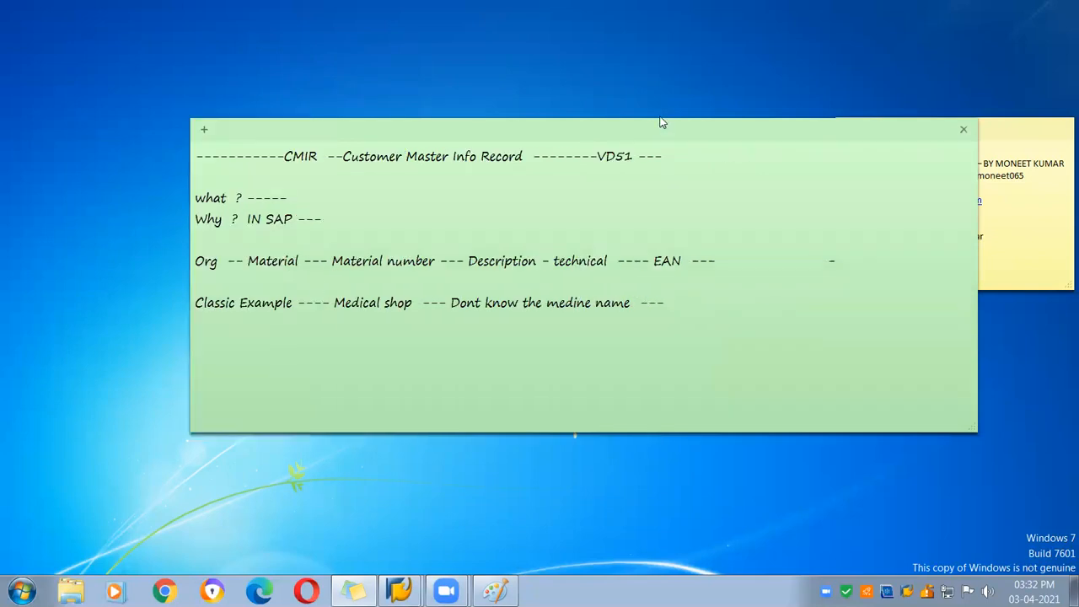
{"action": "left_click_drag", "start_coordinate": [645, 138], "coordinate": [665, 104]}
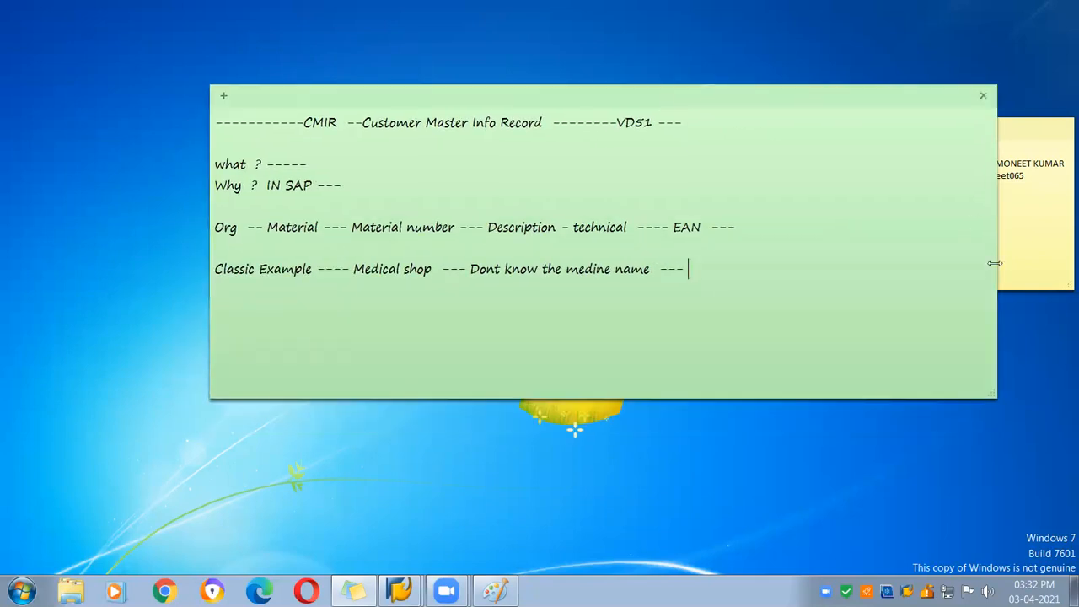
{"action": "left_click_drag", "start_coordinate": [995, 263], "coordinate": [1027, 263]}
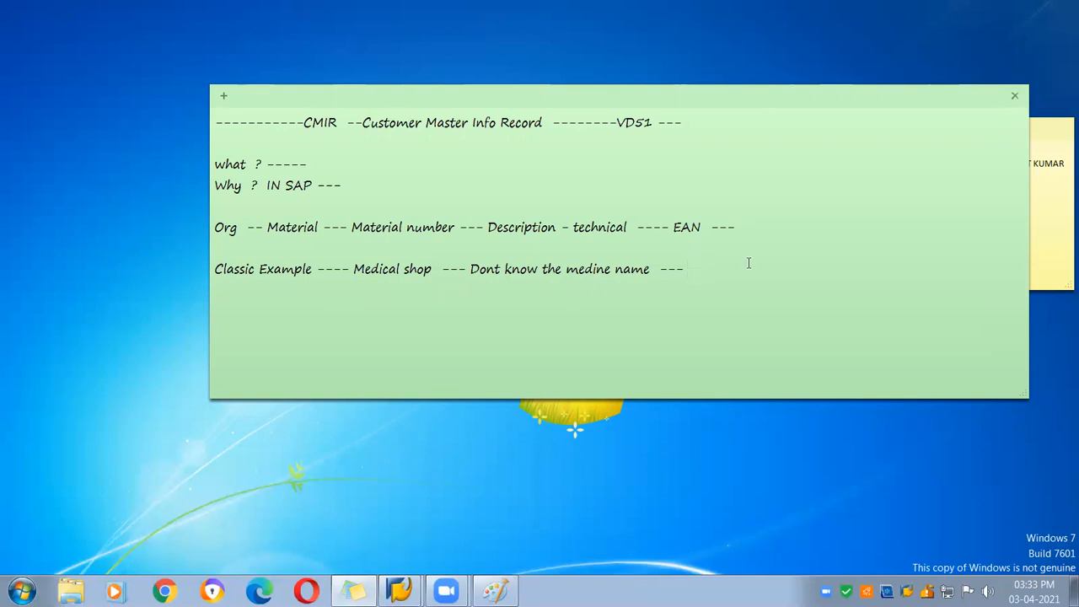
- Add 546789 after the EAN entry at the end of the Org line
{"action": "key", "text": "Return"}
{"action": "key", "text": "BackSpace"}
{"action": "type", "text": "546789"}
- Complete the what line with "What customer is calling that product in their own terms -- Sir Dard ki Dawa - Pain relief-"
{"action": "left_click", "coordinate": [340, 162]}
{"action": "type", "text": "Cu"}
{"action": "key", "text": "BackSpace"}
{"action": "type", "text": "u"}
{"action": "key", "text": "BackSpace"}
{"action": "key", "text": "BackSpace"}
{"action": "type", "text": "What customer is calling that product in theoi"}
{"action": "key", "text": "BackSpace"}
{"action": "key", "text": "BackSpace"}
{"action": "type", "text": "ir own term"}
{"action": "key", "text": "BackSpace"}
{"action": "type", "text": "rms  -- Sir Dard ki Dawa  - J"}
{"action": "key", "text": "BackSpace"}
{"action": "type", "text": "H"}
{"action": "key", "text": "BackSpace"}
{"action": "type", "text": "Pain relief-"}
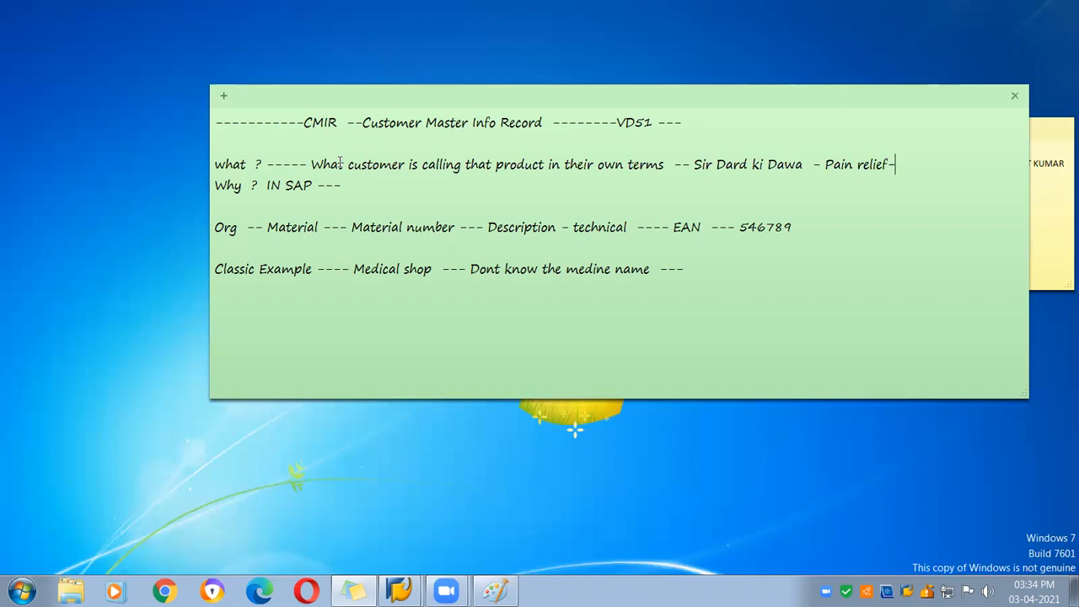
- Highlight "Sir Dard ki Dawa" and append "---Crocin tablet --" after 546789 on the Org line
{"action": "left_click_drag", "start_coordinate": [693, 165], "coordinate": [807, 165]}
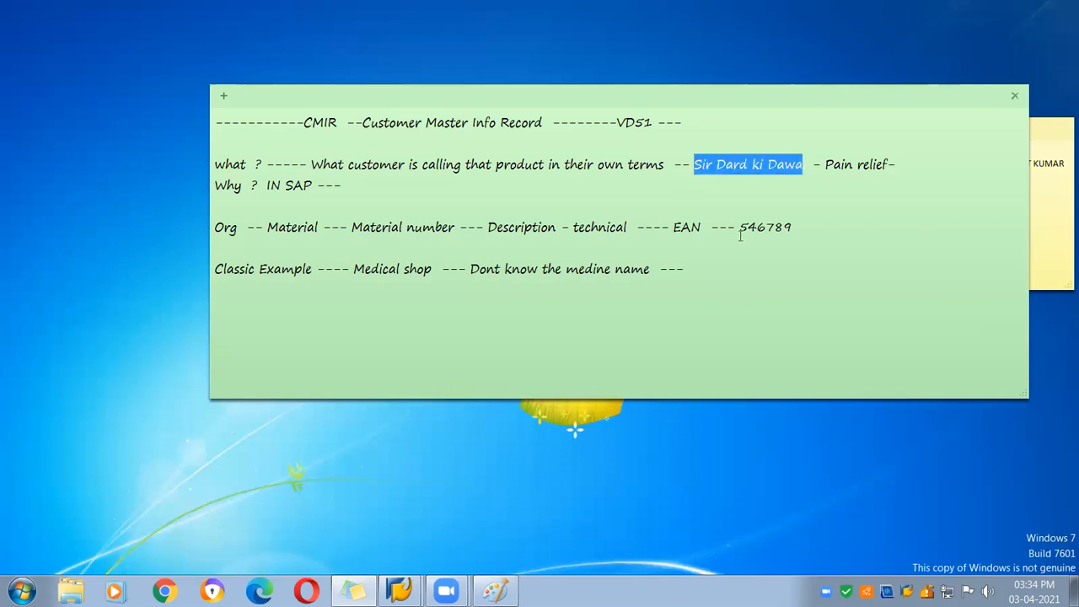
{"action": "left_click_drag", "start_coordinate": [737, 227], "coordinate": [816, 228]}
{"action": "left_click", "coordinate": [814, 226]}
{"action": "type", "text": "--"}
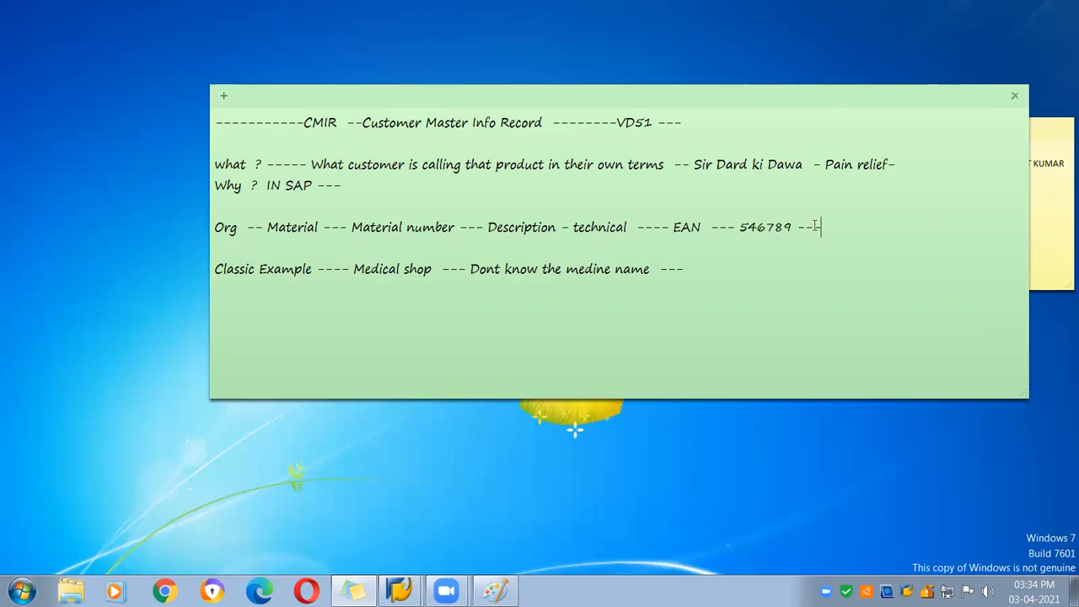
{"action": "type", "text": "Crocin tablet"}
{"action": "key", "text": "BackSpace"}
{"action": "key", "text": "BackSpace"}
{"action": "type", "text": "--"}
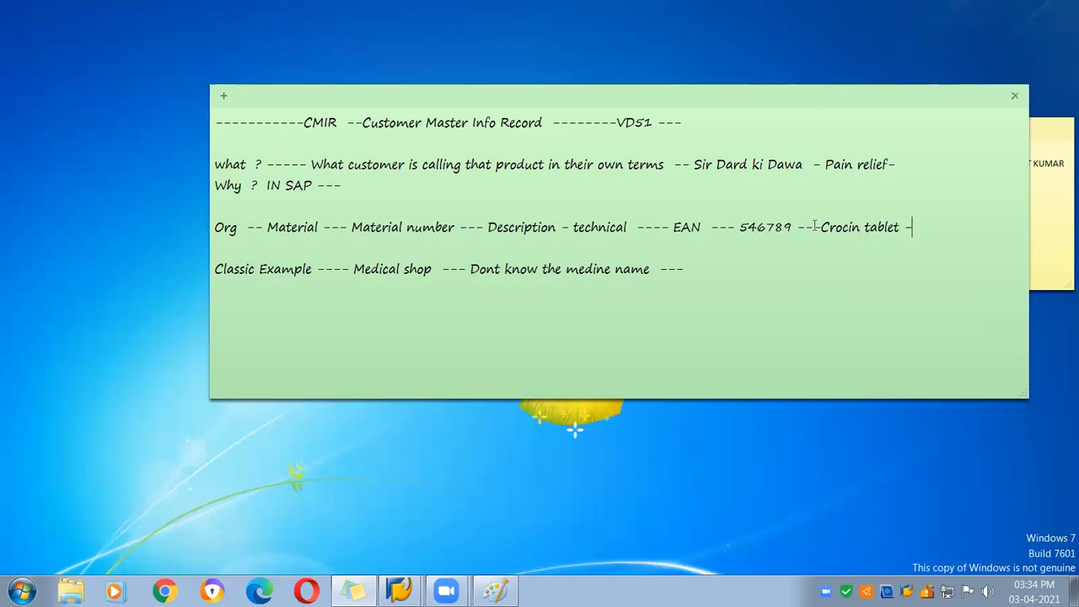
- Highlight the note's heading and add two more dashes before "Customer Master Info Record"
{"action": "left_click_drag", "start_coordinate": [297, 122], "coordinate": [661, 127]}
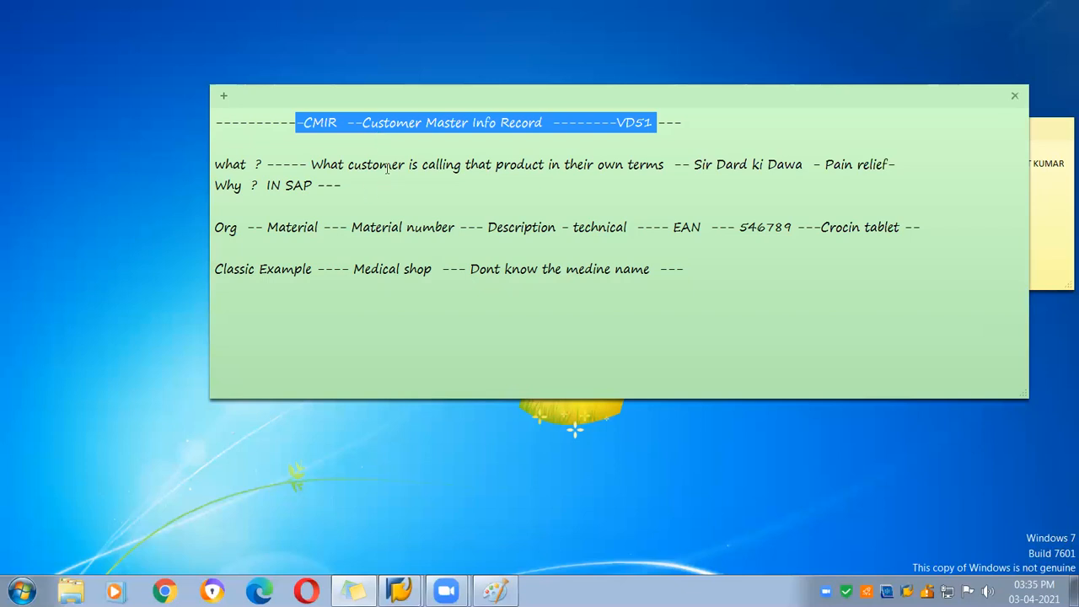
{"action": "left_click", "coordinate": [688, 126]}
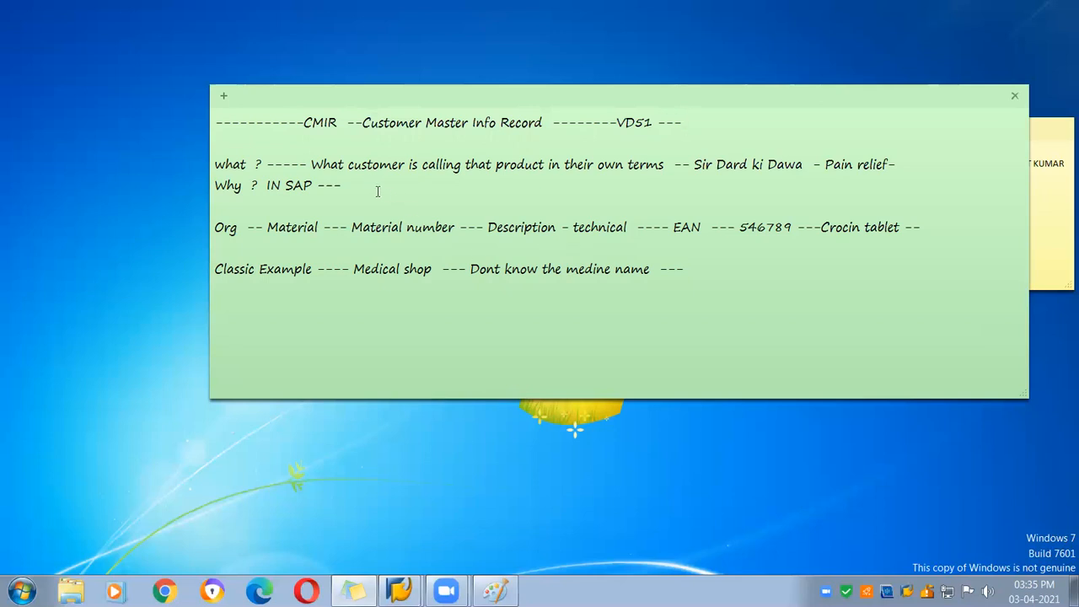
{"action": "left_click", "coordinate": [362, 125]}
{"action": "type", "text": "--"}
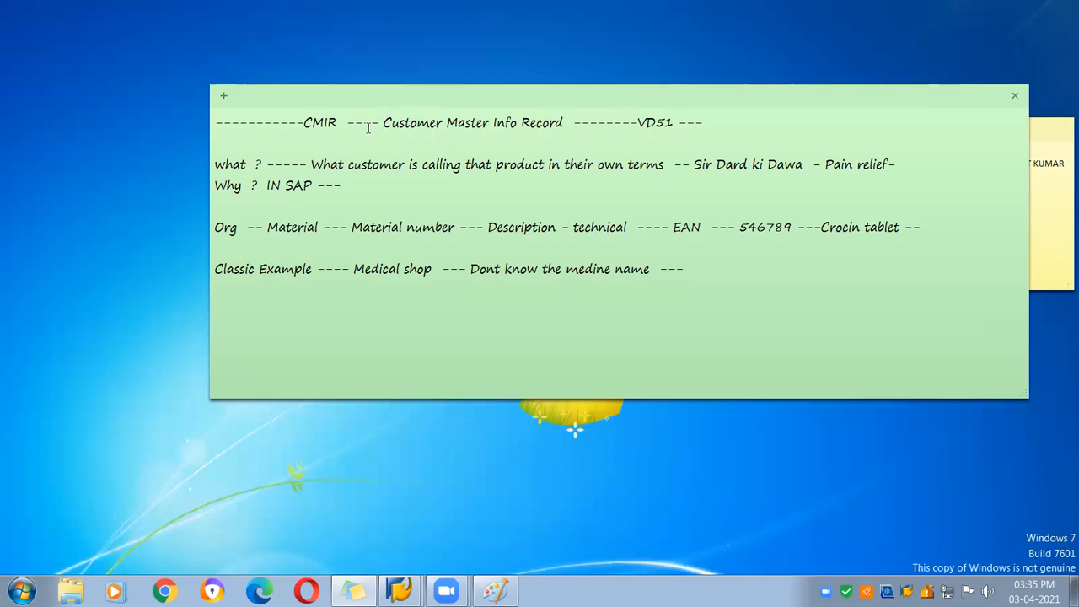
- Switch to the SAP Easy Access session and start the sales order creation transaction VA01
{"action": "mouse_move", "coordinate": [396, 588]}
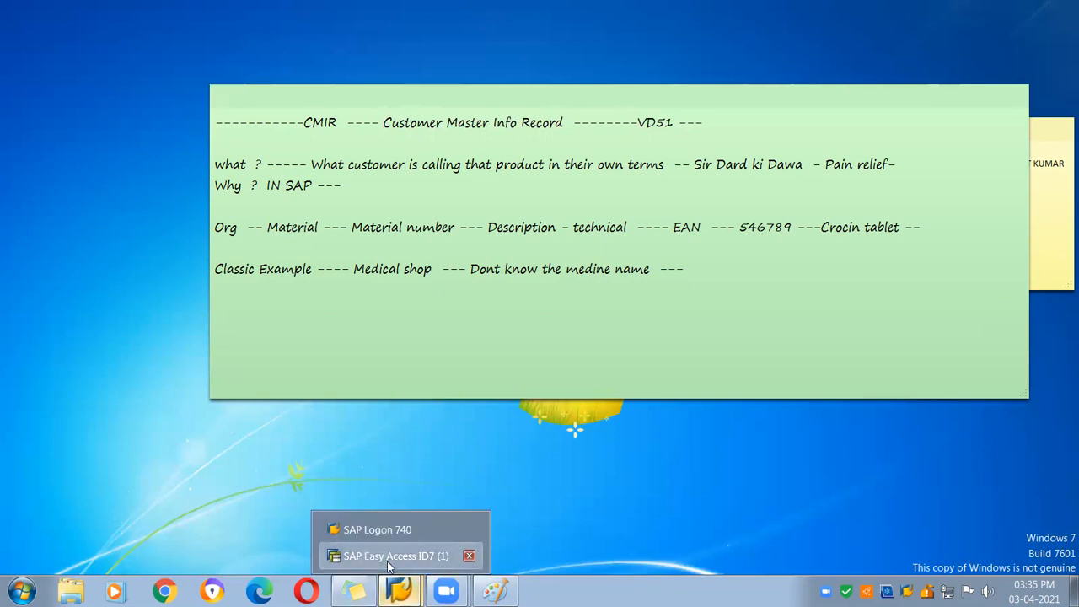
{"action": "left_click", "coordinate": [390, 556]}
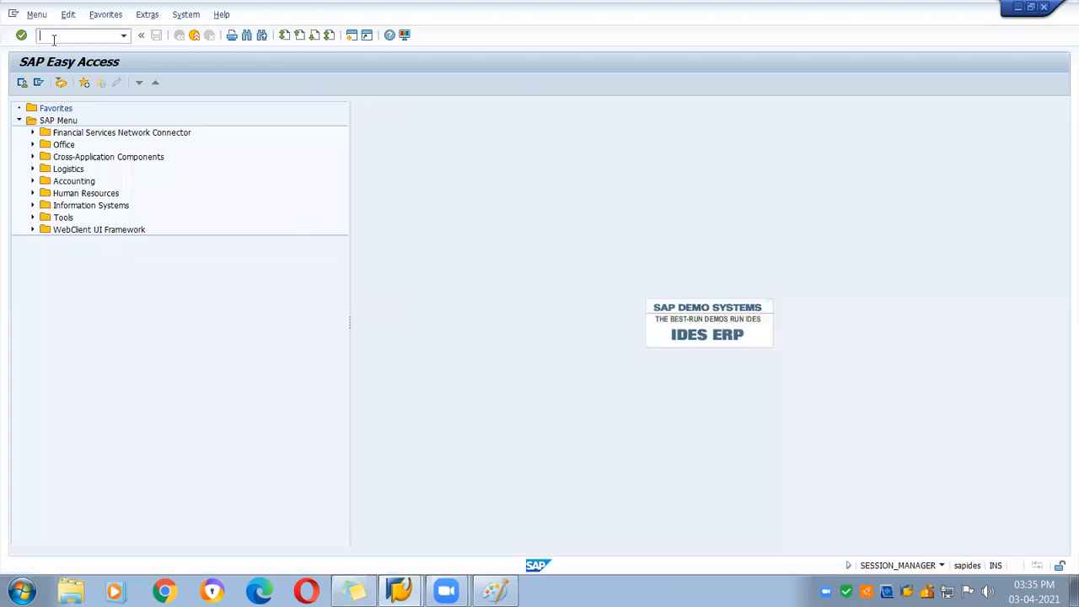
{"action": "left_click", "coordinate": [53, 37]}
{"action": "type", "text": "/nva01"}
{"action": "key", "text": "Return"}
- Enter sales organization TAMO, distribution channel 01 and division 00 for order type OR and continue to the order overview
{"action": "left_click", "coordinate": [130, 138]}
{"action": "left_click", "coordinate": [128, 150]}
{"action": "left_click", "coordinate": [125, 182]}
{"action": "type", "text": "TAMO"}
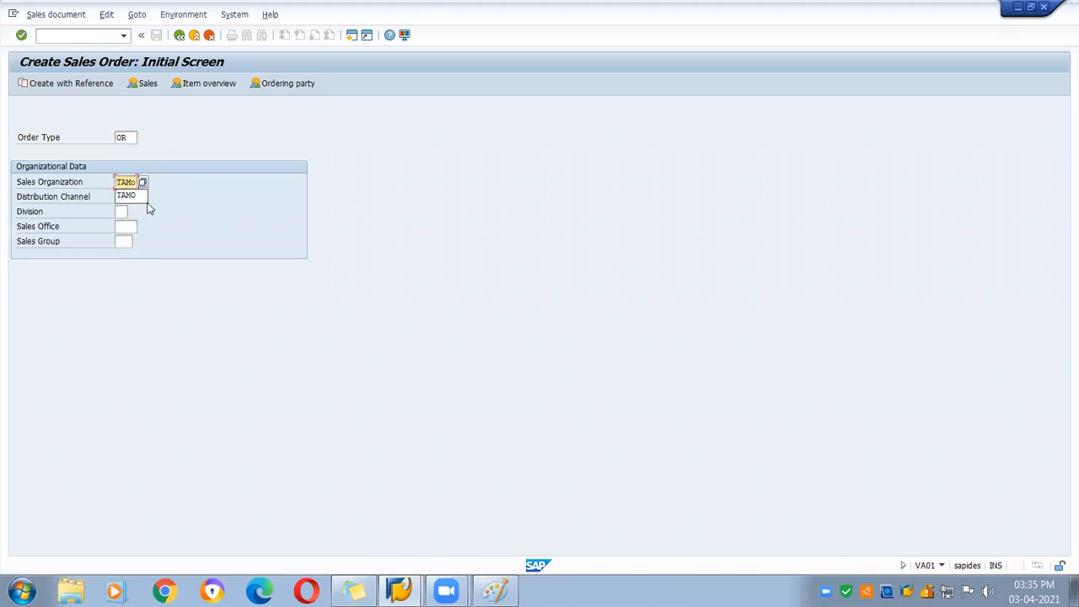
{"action": "left_click", "coordinate": [122, 198]}
{"action": "type", "text": "01"}
{"action": "key", "text": "Tab"}
{"action": "type", "text": "00"}
{"action": "key", "text": "Return"}
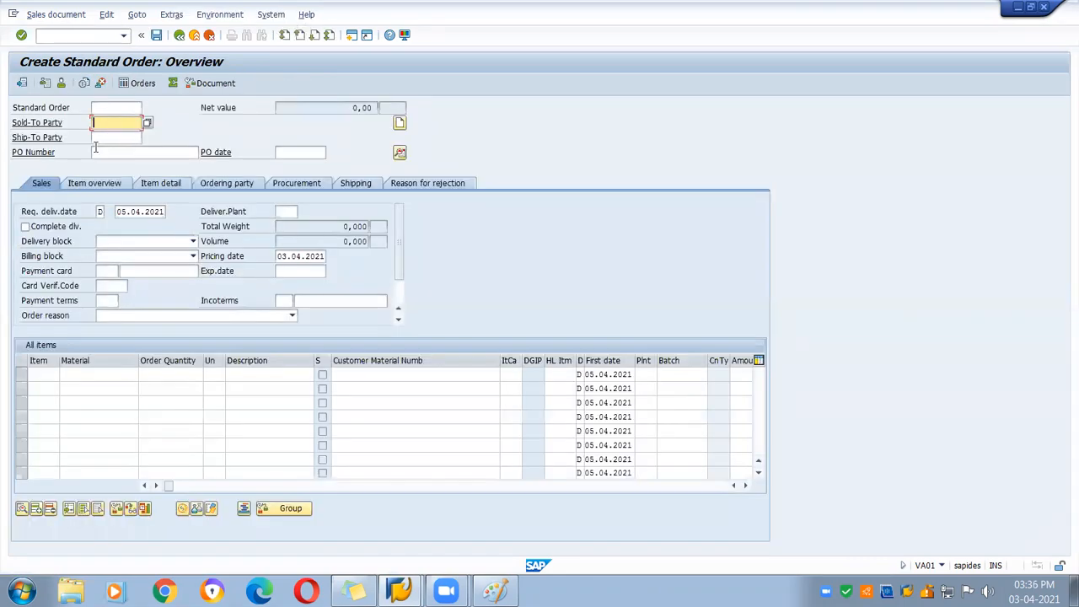
- Enter the customer's number as sold-to party and set the order reason to 000 Internet OK
{"action": "left_click", "coordinate": [108, 148]}
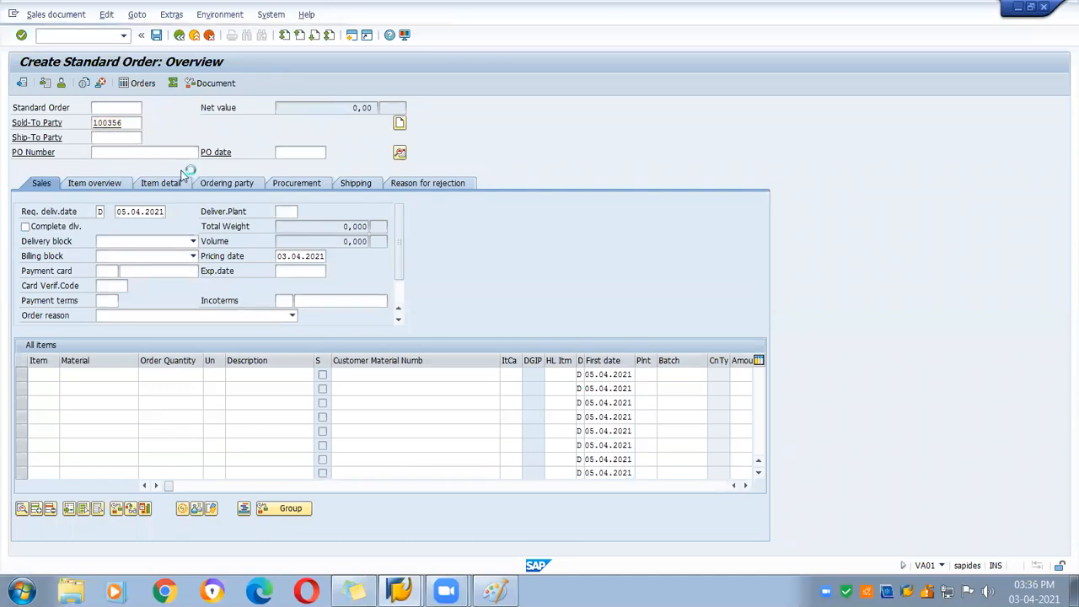
{"action": "key", "text": "Return"}
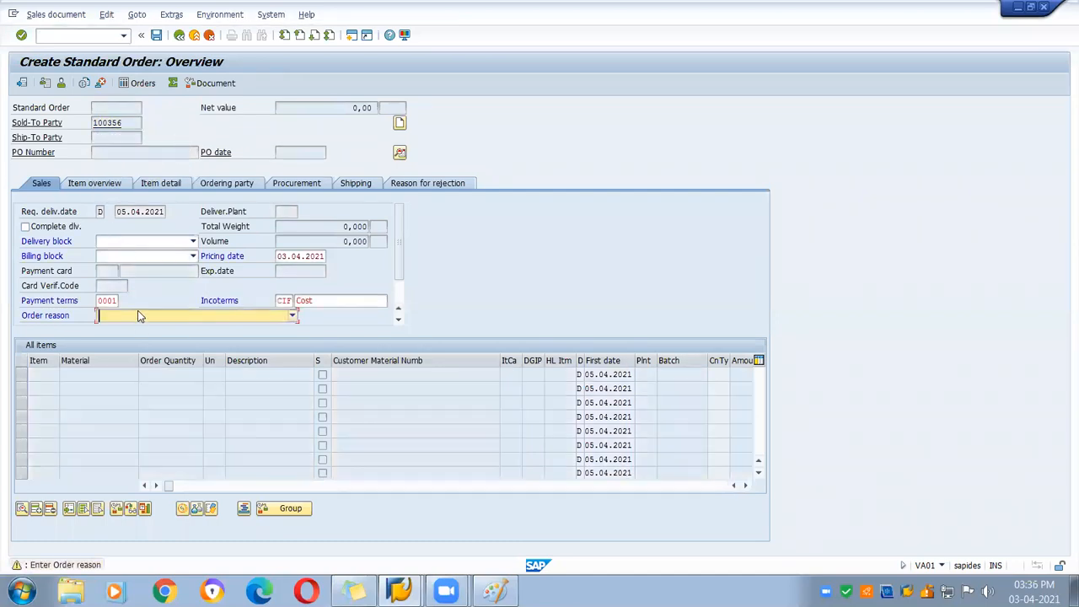
{"action": "left_click", "coordinate": [138, 311]}
{"action": "left_click", "coordinate": [131, 331]}
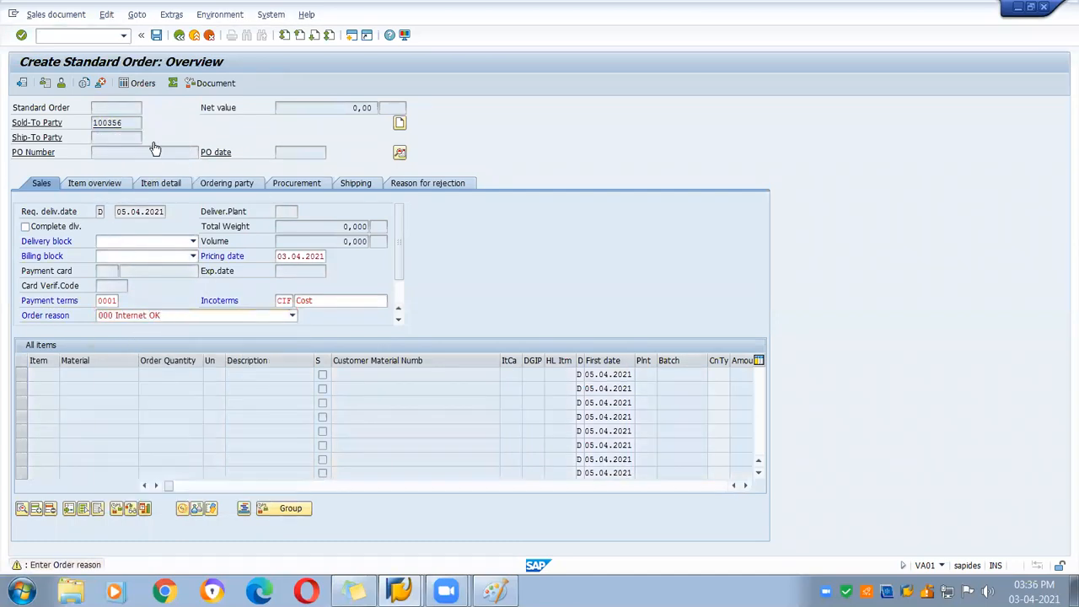
{"action": "key", "text": "Return"}
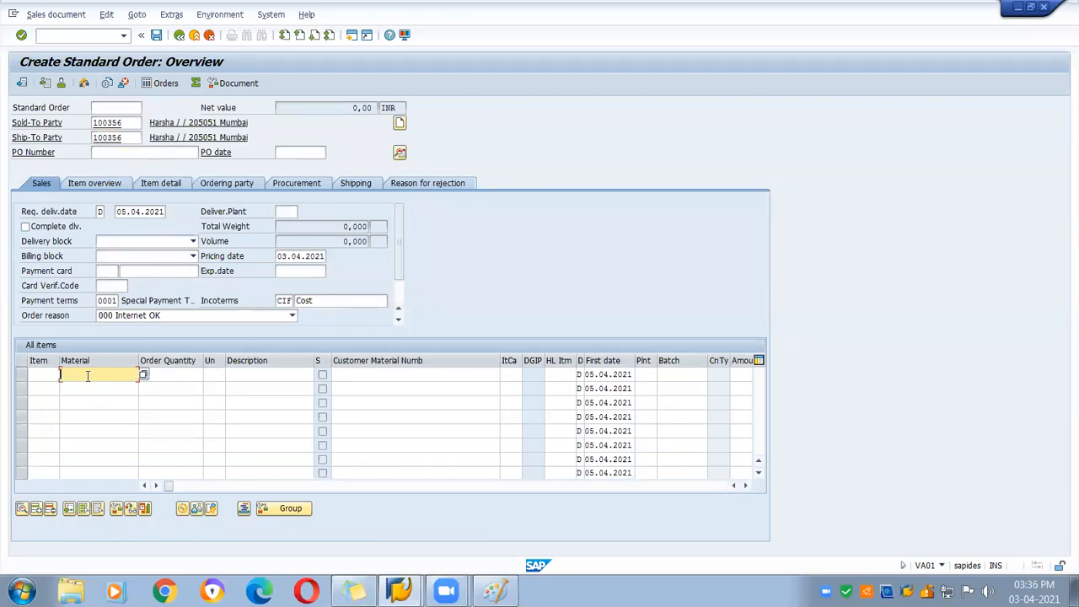
- Add material TAMO_FG with an order quantity of 1 as the first item of the order
{"action": "type", "text": "TAMO_FG"}
{"action": "left_click", "coordinate": [181, 371]}
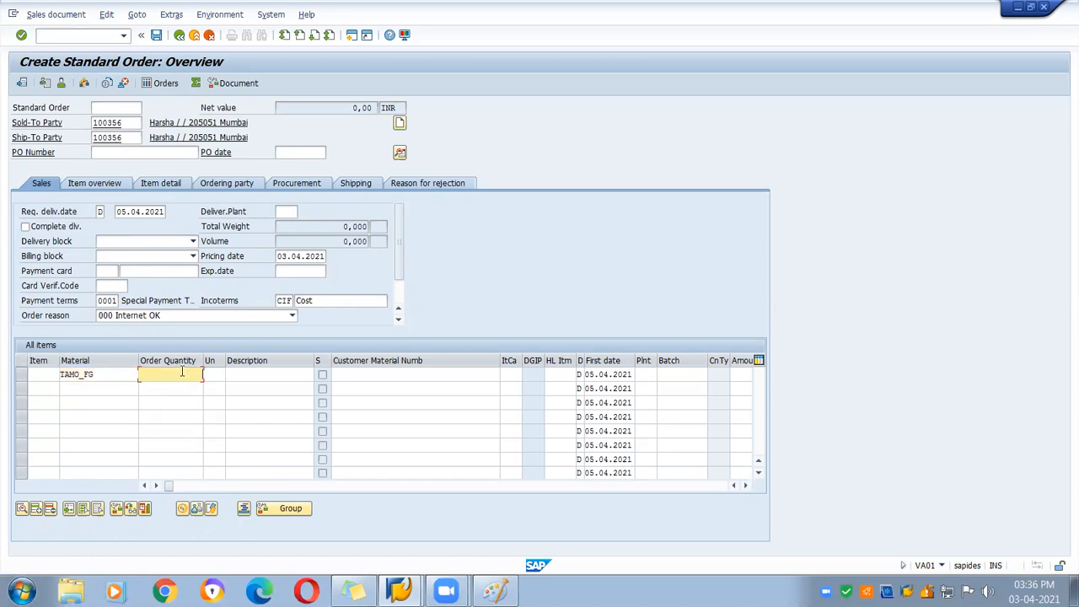
{"action": "left_click_drag", "start_coordinate": [113, 374], "coordinate": [45, 373]}
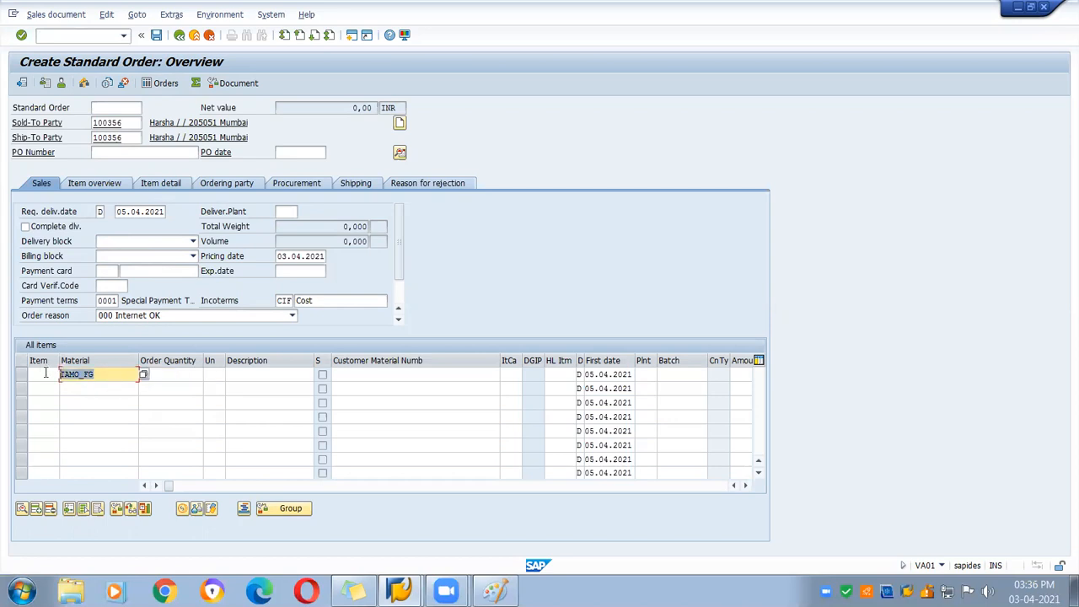
{"action": "left_click", "coordinate": [186, 376]}
{"action": "type", "text": "1"}
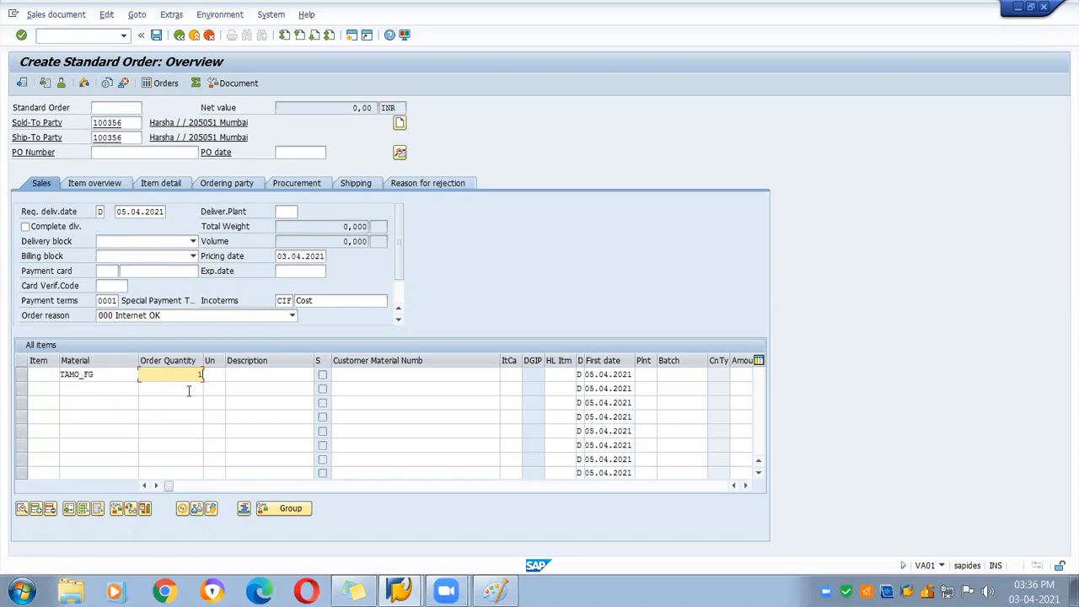
{"action": "key", "text": "Return"}
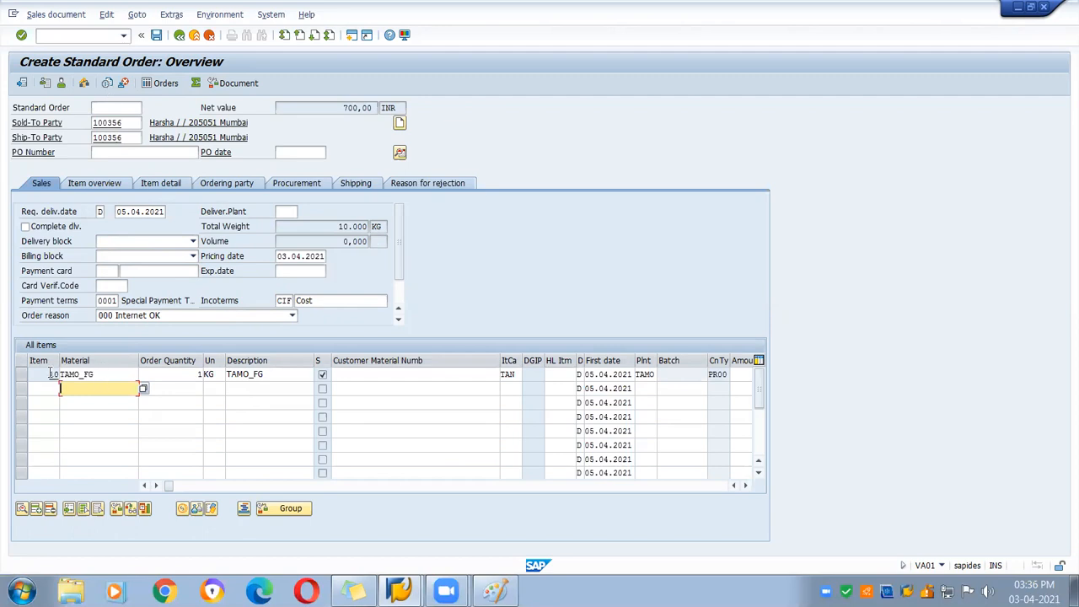
- Examine the TAMO_FG line's item data and material description, and highlight the material in the order overview
{"action": "left_click_drag", "start_coordinate": [109, 376], "coordinate": [39, 376]}
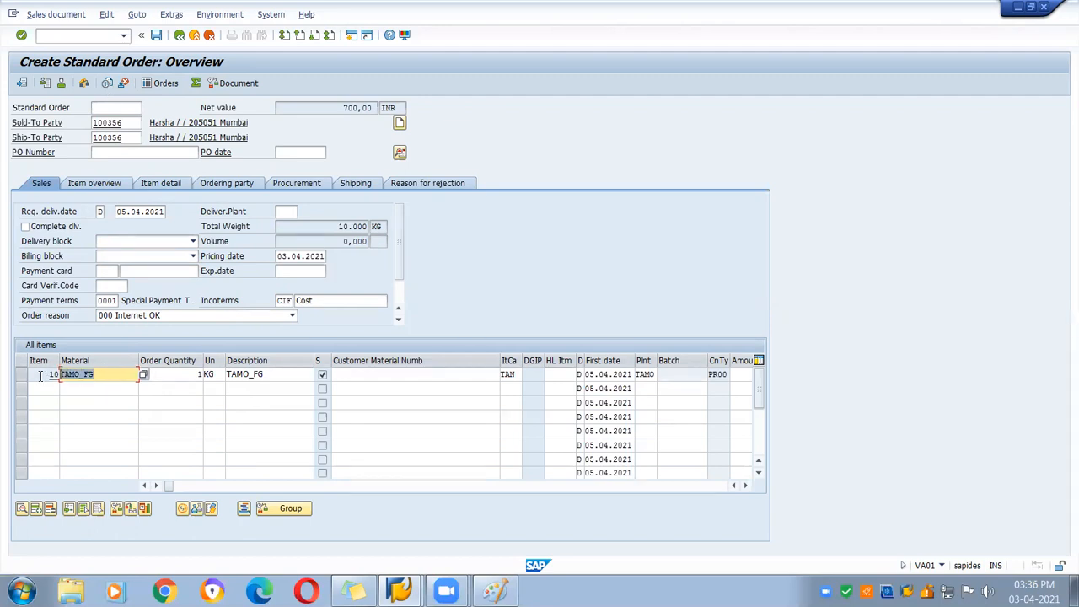
{"action": "double_click", "coordinate": [200, 375]}
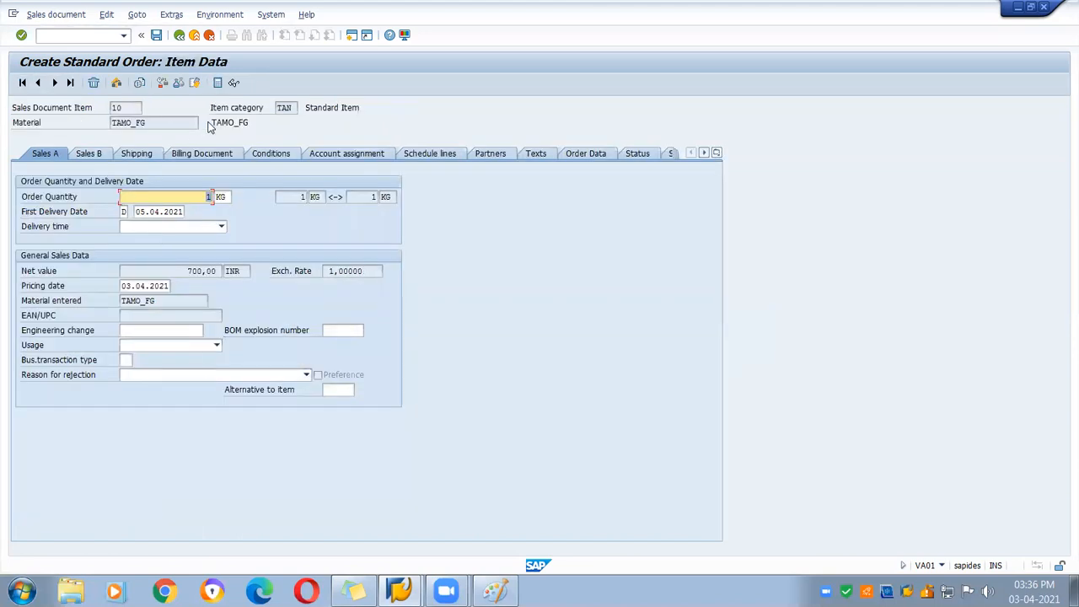
{"action": "left_click_drag", "start_coordinate": [209, 123], "coordinate": [251, 124]}
{"action": "left_click", "coordinate": [178, 35]}
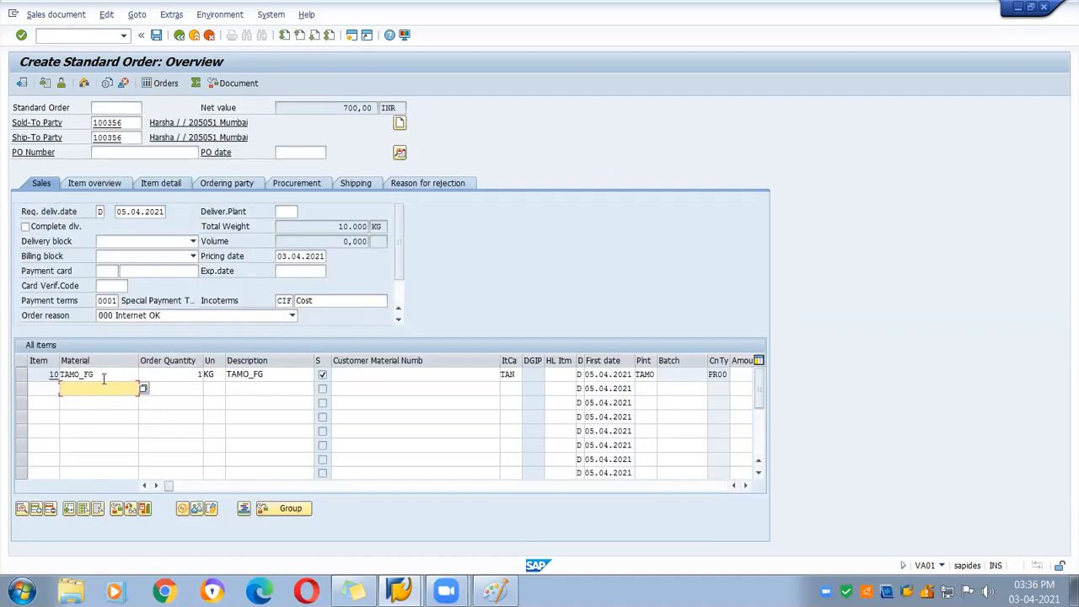
{"action": "left_click_drag", "start_coordinate": [103, 377], "coordinate": [48, 368]}
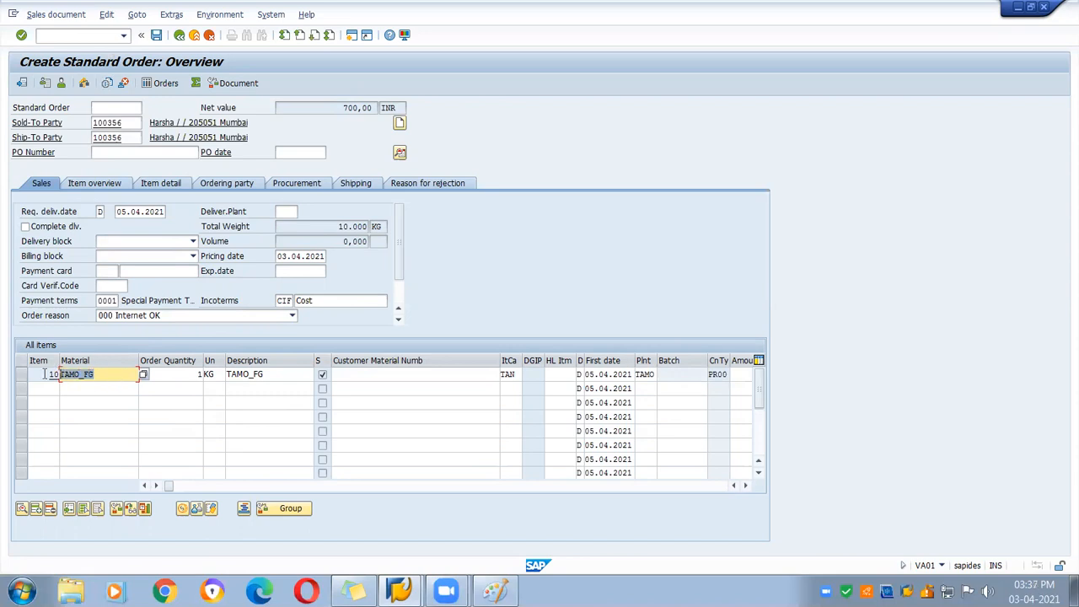
- Leave the order for transaction VD51 and open the info record overview for the preset customer, sales organization TAMO and channel 01
{"action": "left_click", "coordinate": [67, 37]}
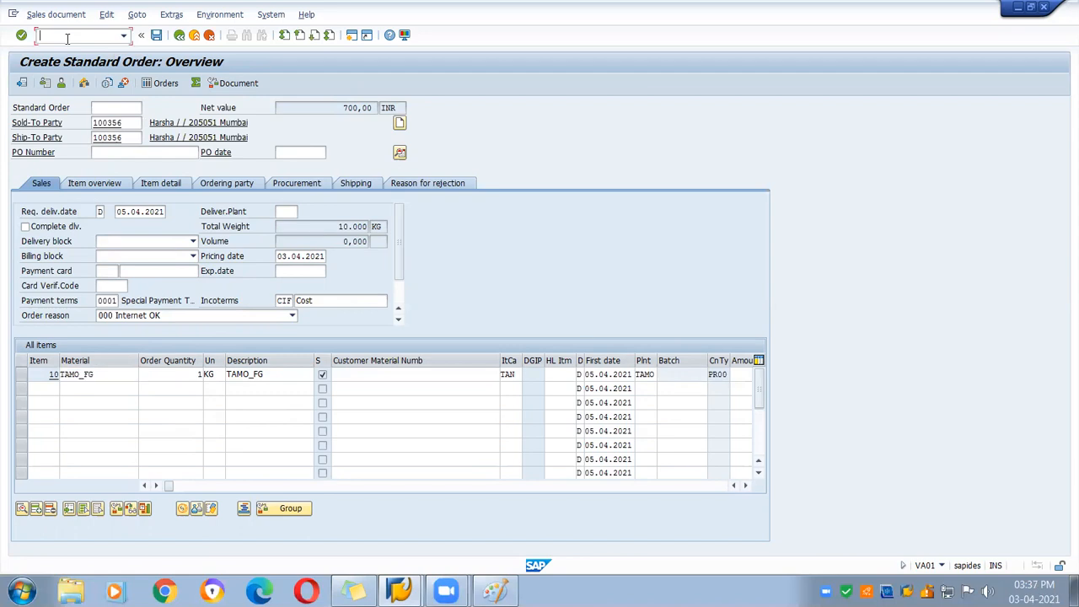
{"action": "type", "text": "/"}
{"action": "type", "text": "nva"}
{"action": "type", "text": "51"}
{"action": "key", "text": "Return"}
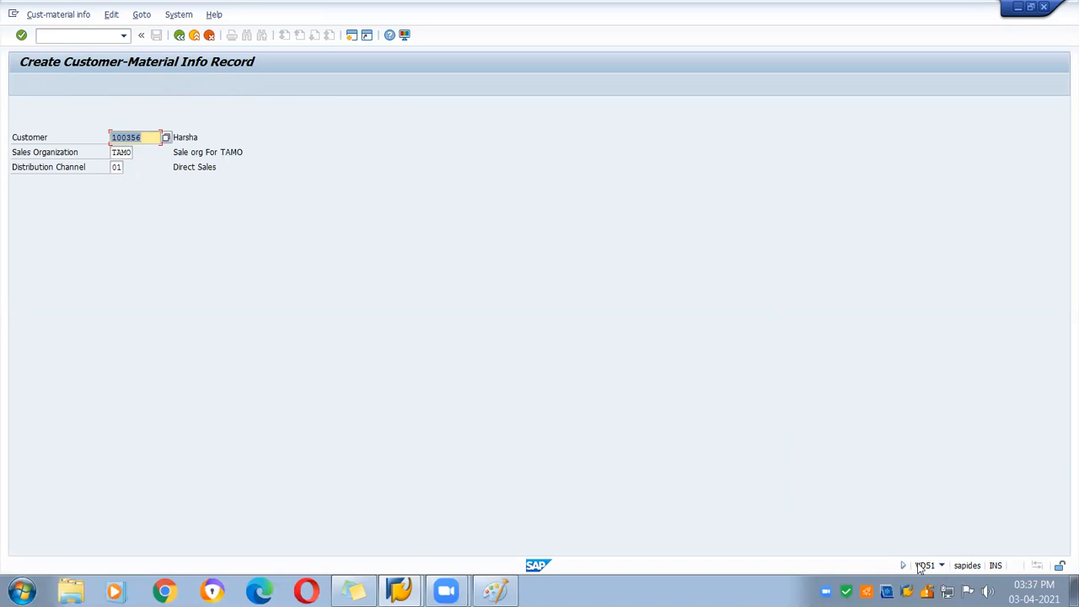
{"action": "key", "text": "Return"}
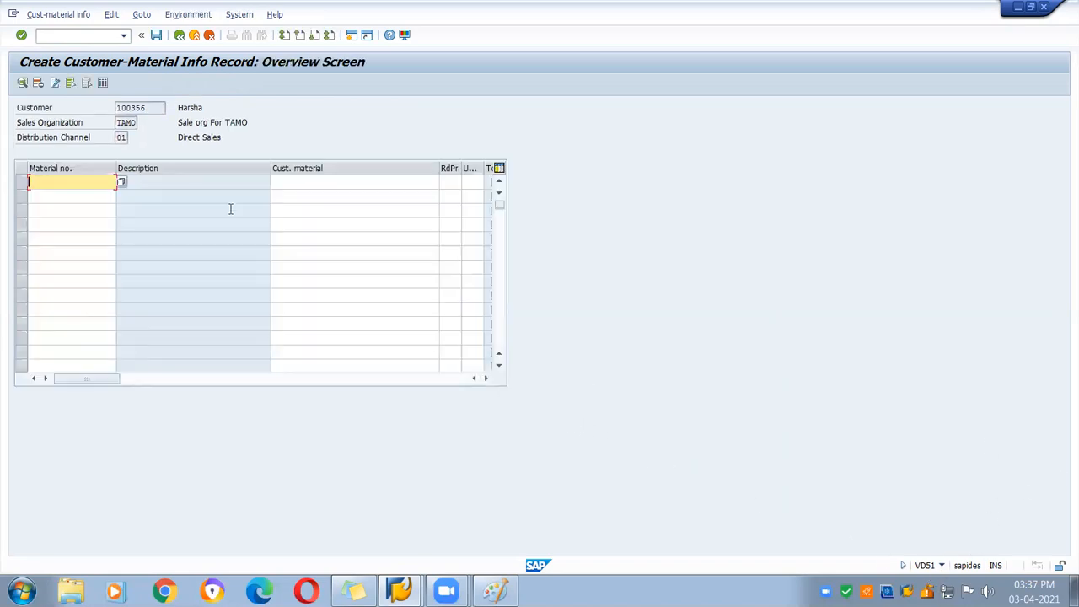
- Assign the customer material "Pain Relief" to material TAMO_FG in the first row of the info record
{"action": "type", "text": "T"}
{"action": "left_click", "coordinate": [59, 193]}
{"action": "left_click", "coordinate": [286, 183]}
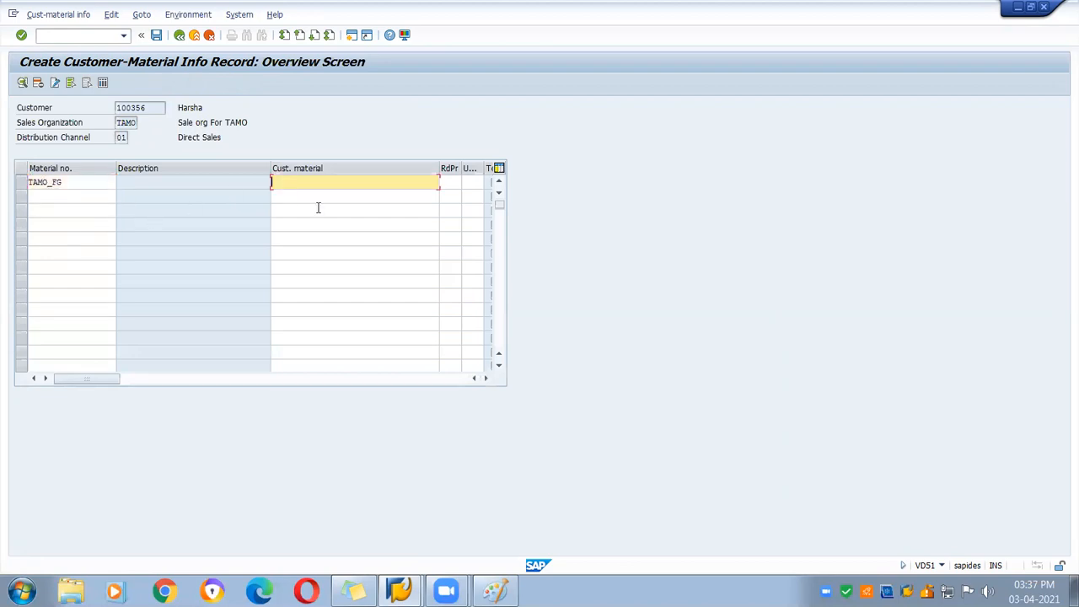
{"action": "type", "text": "H"}
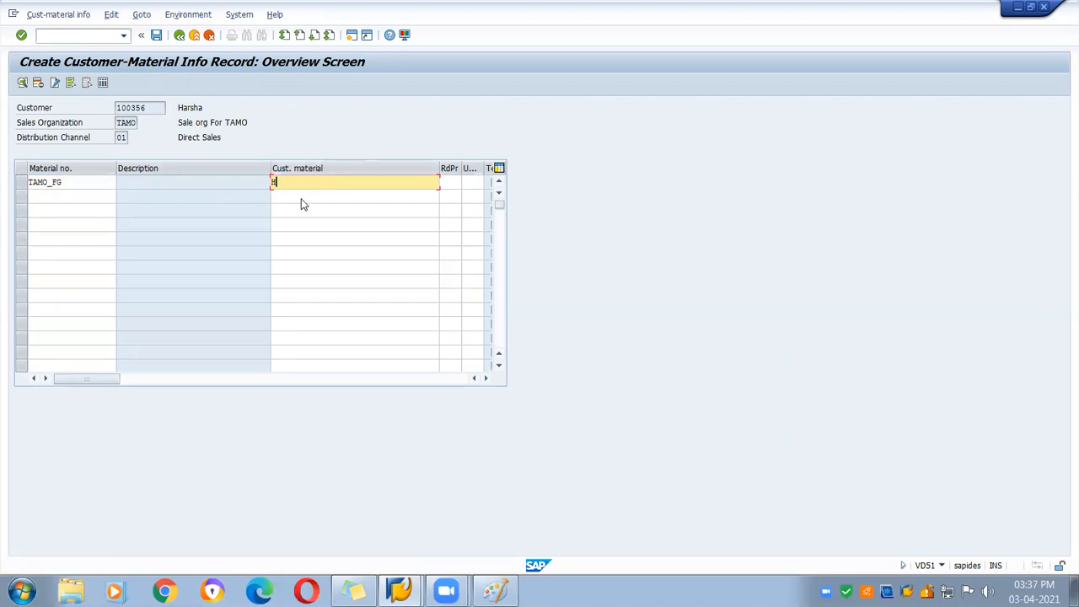
{"action": "type", "text": "Ead"}
{"action": "key", "text": "BackSpace"}
{"action": "key", "text": "BackSpace"}
{"action": "key", "text": "BackSpace"}
{"action": "key", "text": "BackSpace"}
{"action": "type", "text": "Pain Relief"}
{"action": "key", "text": "shift+Home"}
- Confirm the TAMO_FG entry and save the customer-material info record
{"action": "left_click_drag", "start_coordinate": [81, 182], "coordinate": [19, 183]}
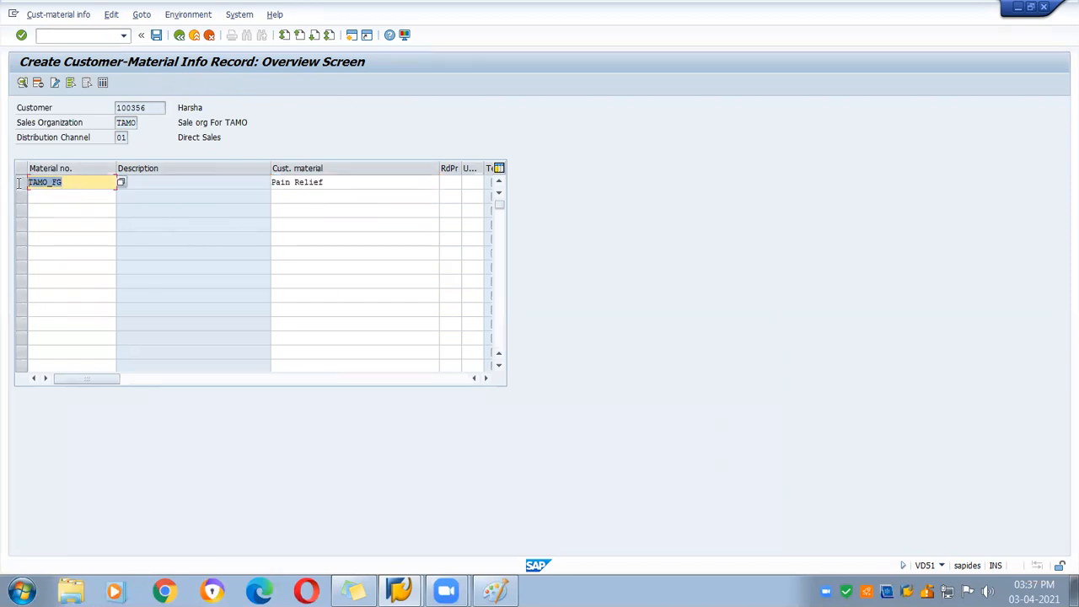
{"action": "key", "text": "Return"}
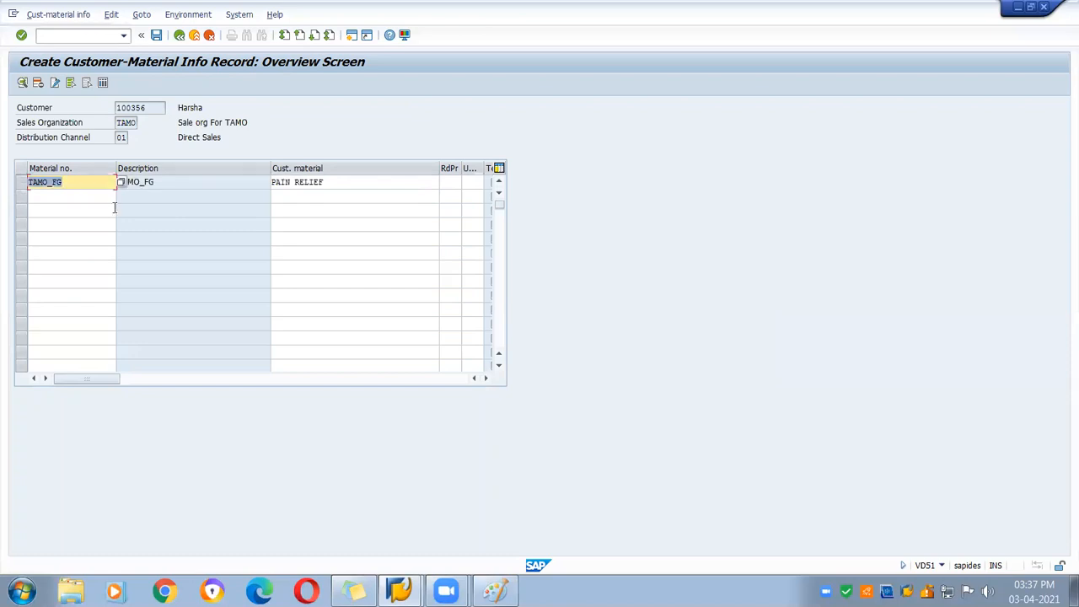
{"action": "left_click", "coordinate": [157, 35]}
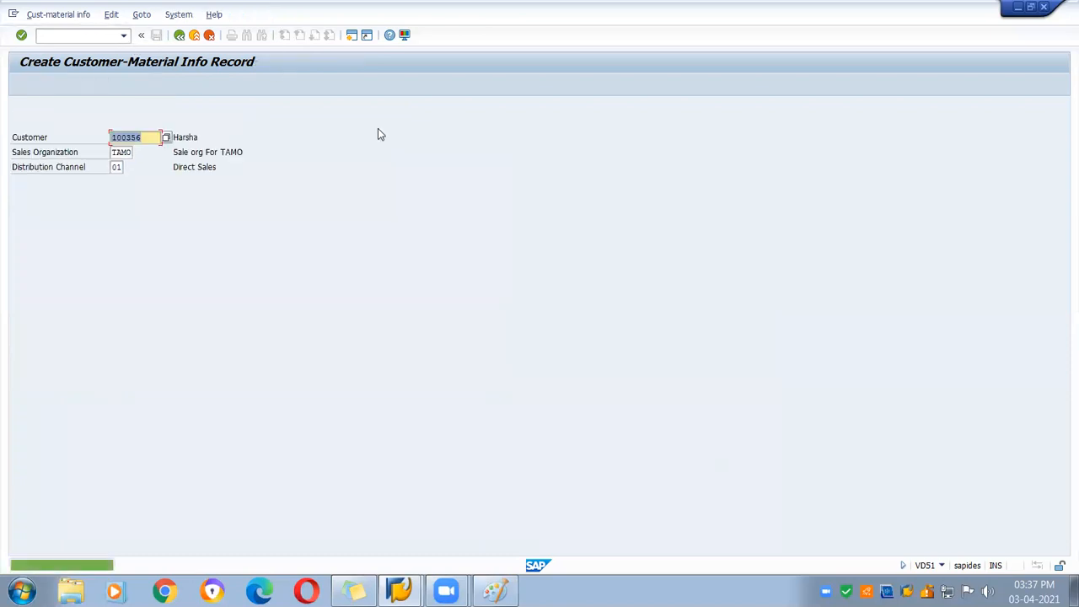
- Restart sales order creation with VA01 and accept order type OR with sales area TAMO, 01, 00
{"action": "left_click", "coordinate": [61, 35]}
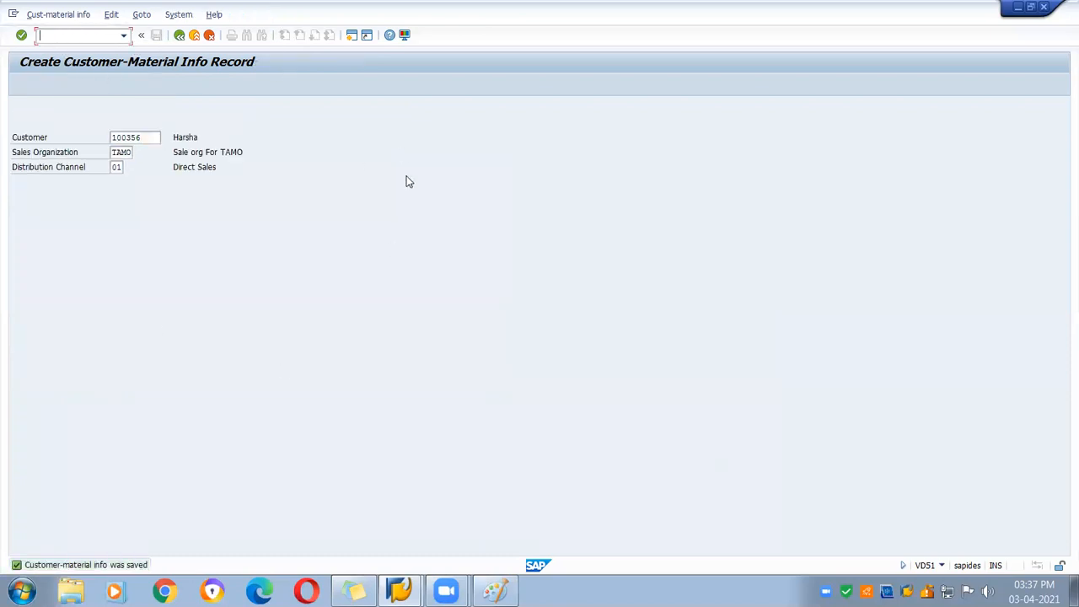
{"action": "type", "text": "/nva01"}
{"action": "key", "text": "Return"}
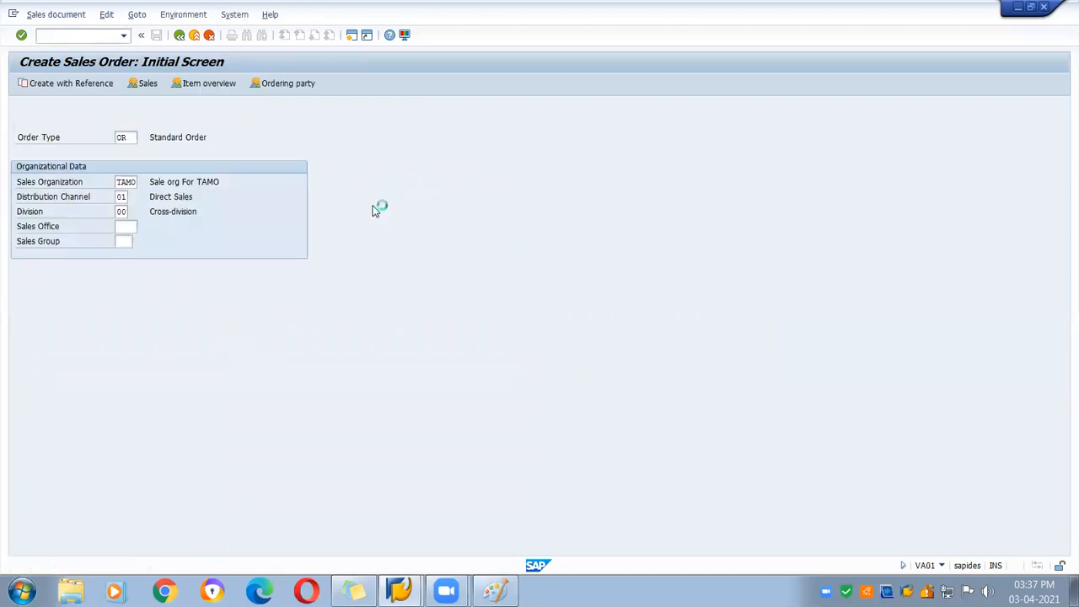
{"action": "key", "text": "Return"}
- Fill in the new order's sold-to party with the same customer number and choose order reason 000 Internet OK
{"action": "left_click", "coordinate": [125, 126]}
{"action": "left_click", "coordinate": [131, 137]}
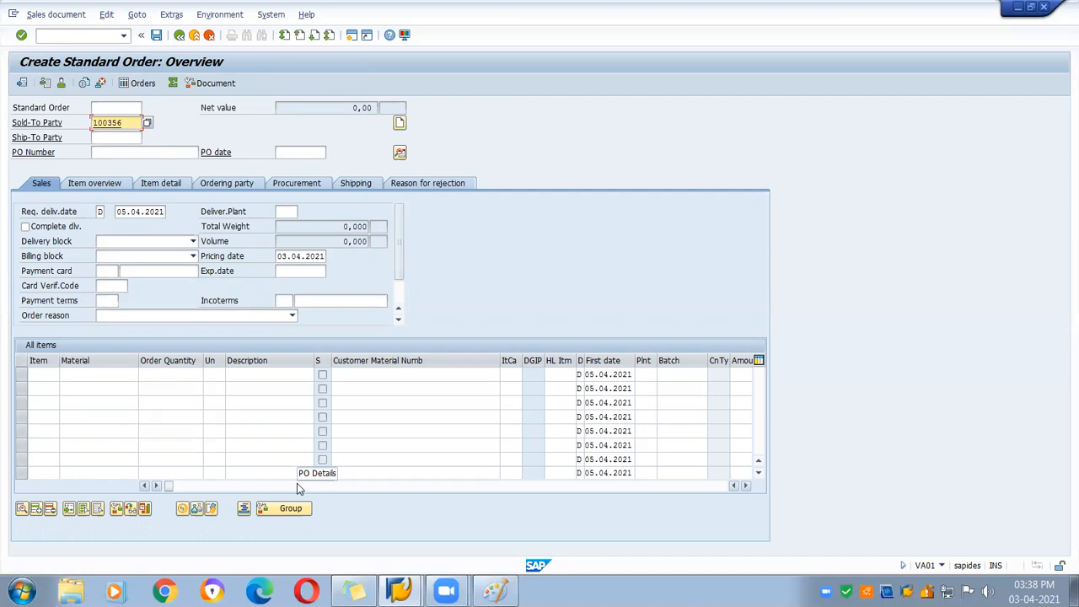
{"action": "key", "text": "Return"}
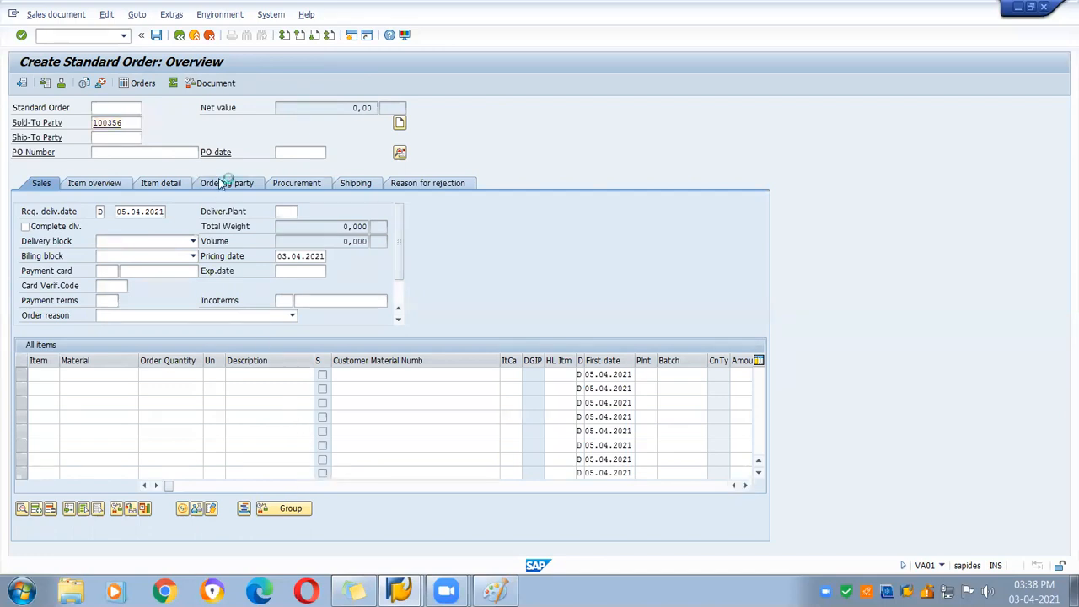
{"action": "left_click", "coordinate": [184, 317]}
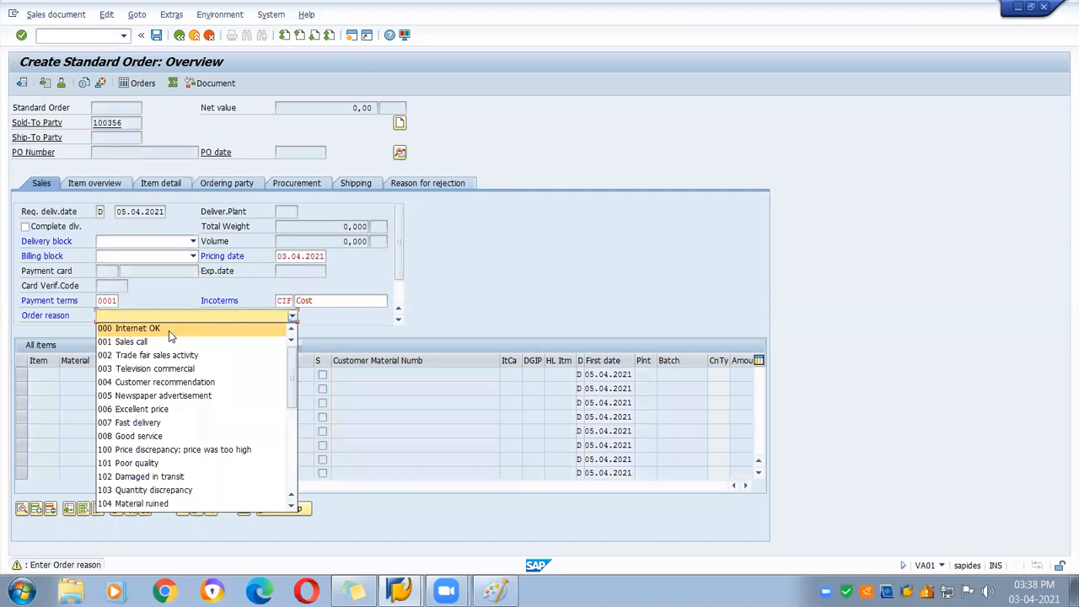
{"action": "left_click", "coordinate": [169, 331]}
{"action": "key", "text": "Return"}
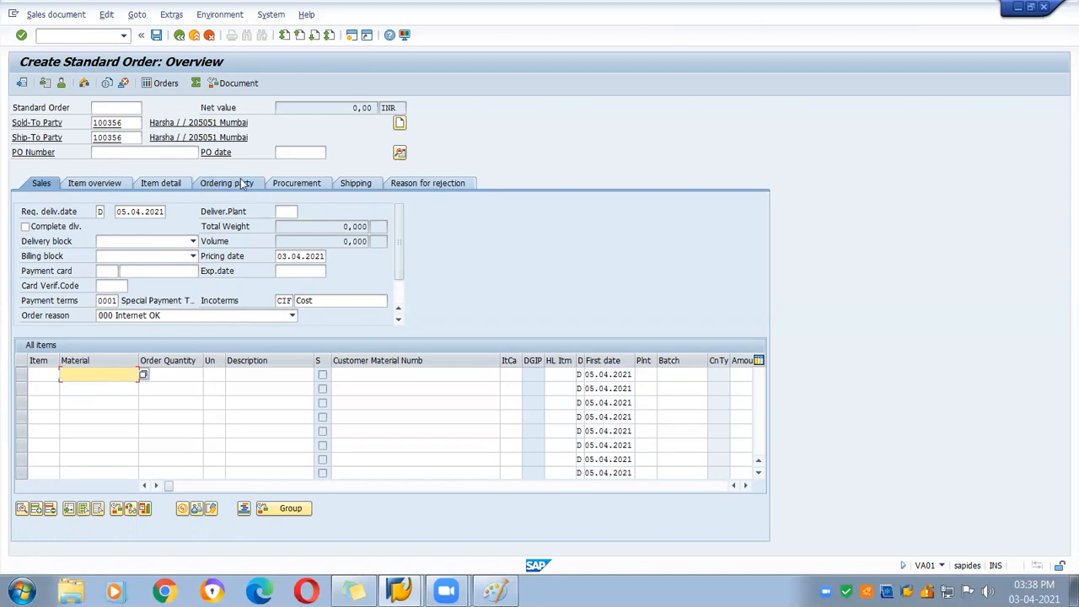
- Add an item in the ordering party view using customer material "Pain Relief" with an order quantity of 10
{"action": "left_click", "coordinate": [226, 187]}
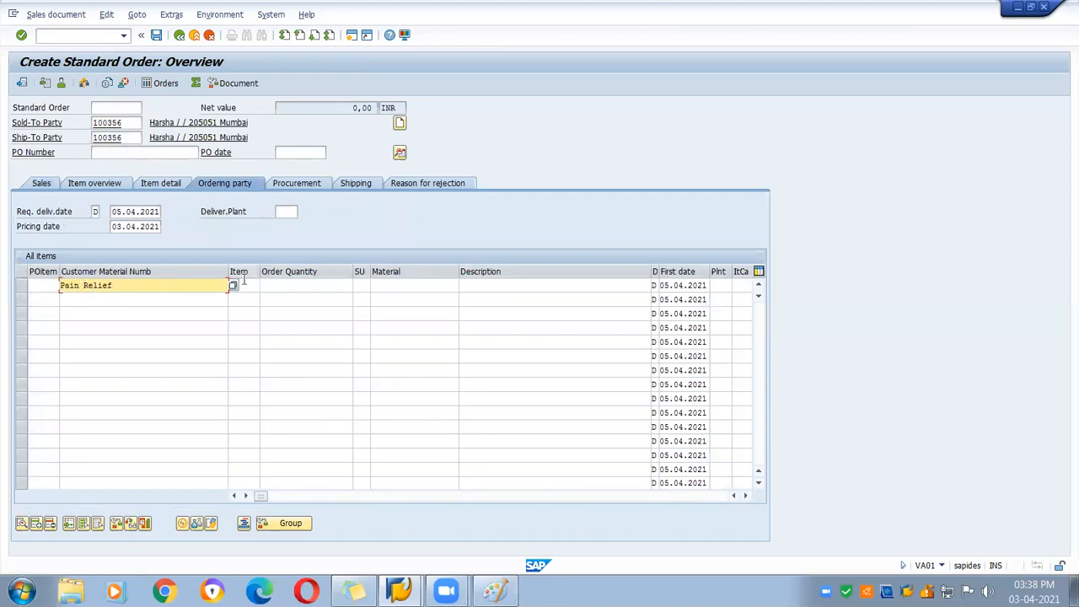
{"action": "left_click", "coordinate": [282, 286]}
{"action": "type", "text": "10"}
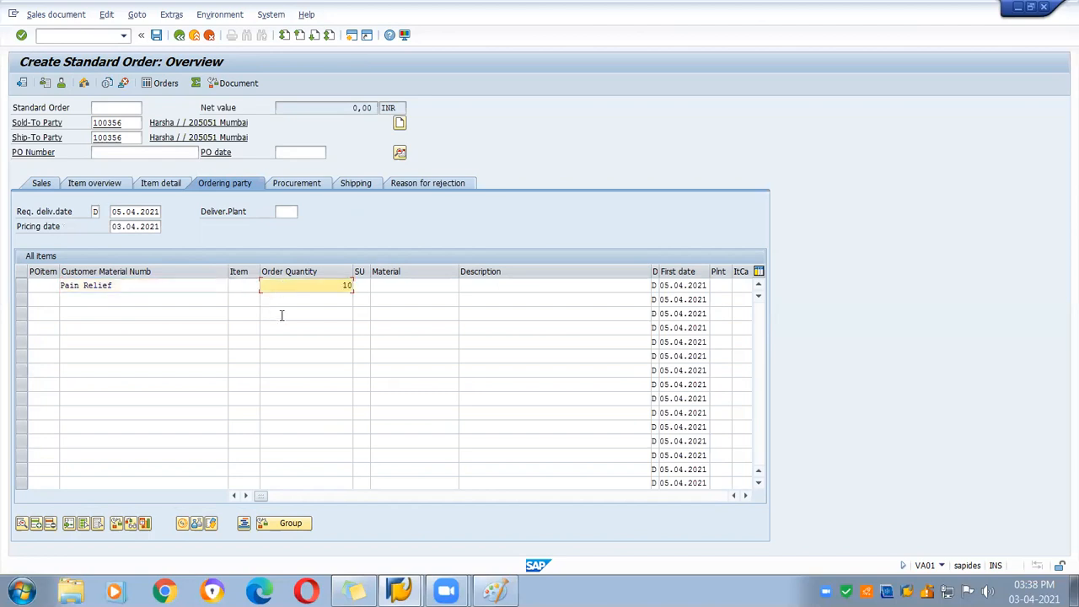
{"action": "key", "text": "Return"}
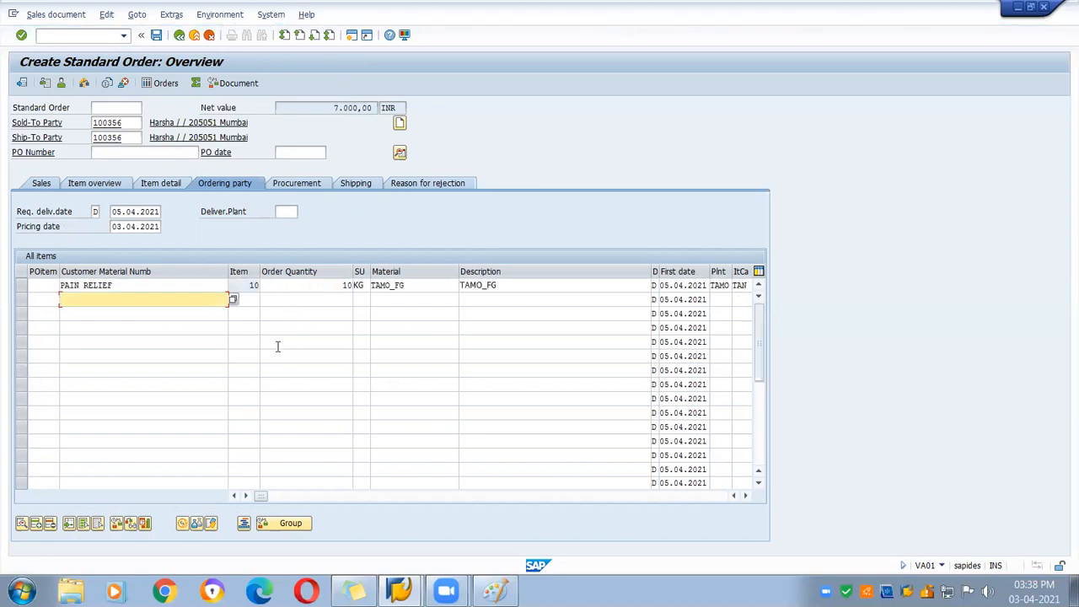
- Compare the item's customer material number with its assigned material by highlighting both entries
{"action": "left_click_drag", "start_coordinate": [422, 285], "coordinate": [371, 286]}
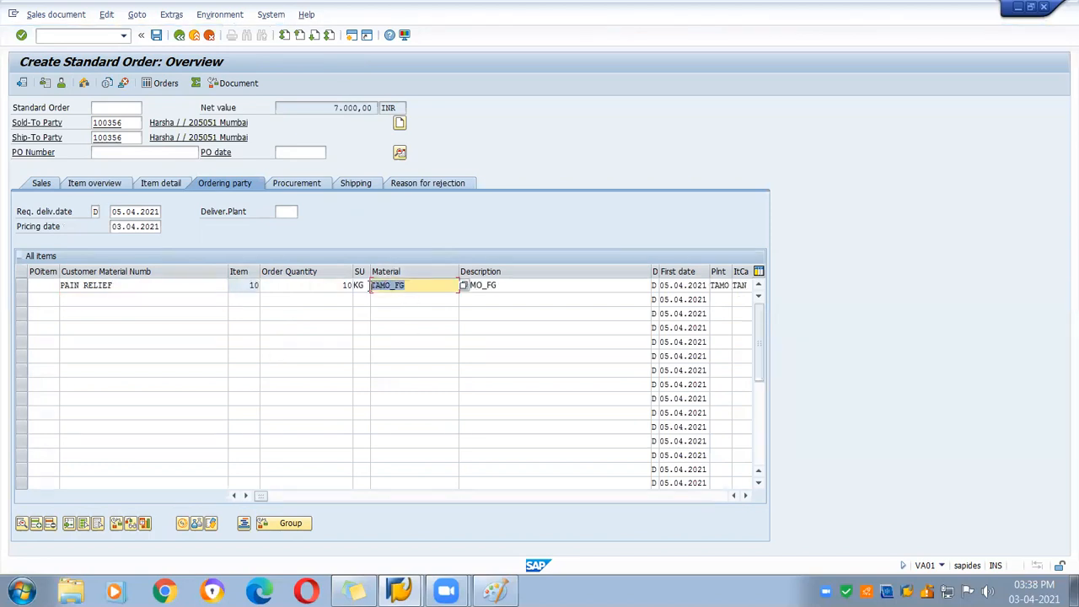
{"action": "left_click", "coordinate": [135, 286]}
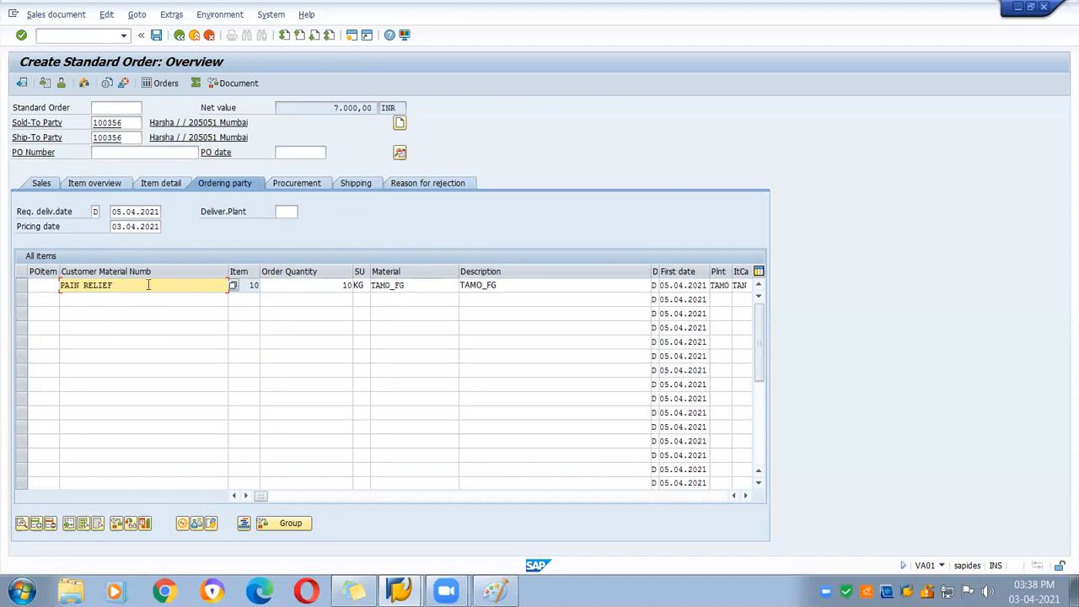
{"action": "left_click_drag", "start_coordinate": [114, 285], "coordinate": [54, 284]}
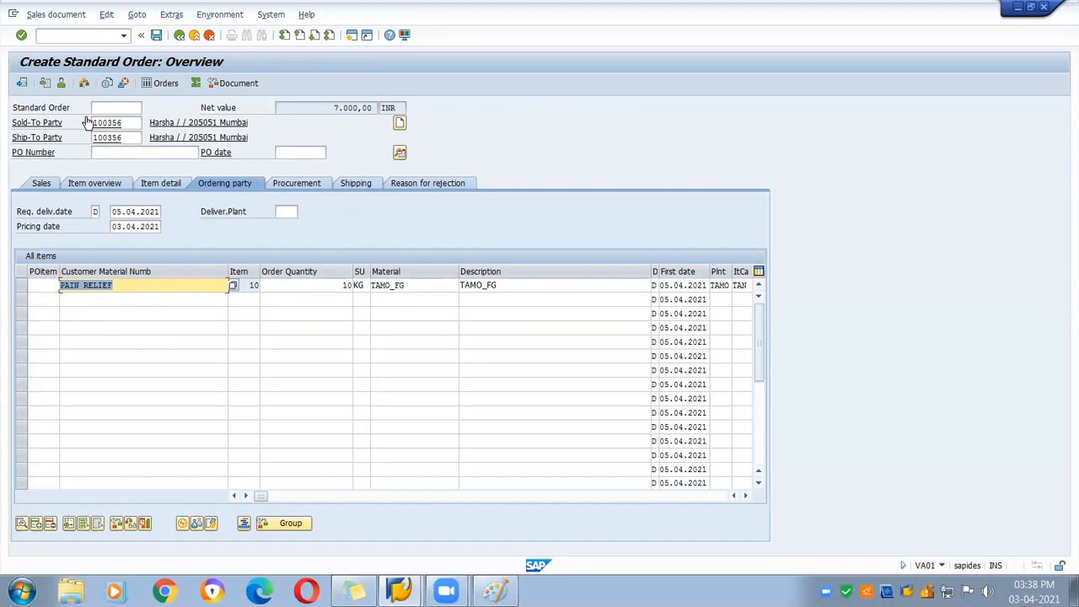
{"action": "double_click", "coordinate": [426, 286]}
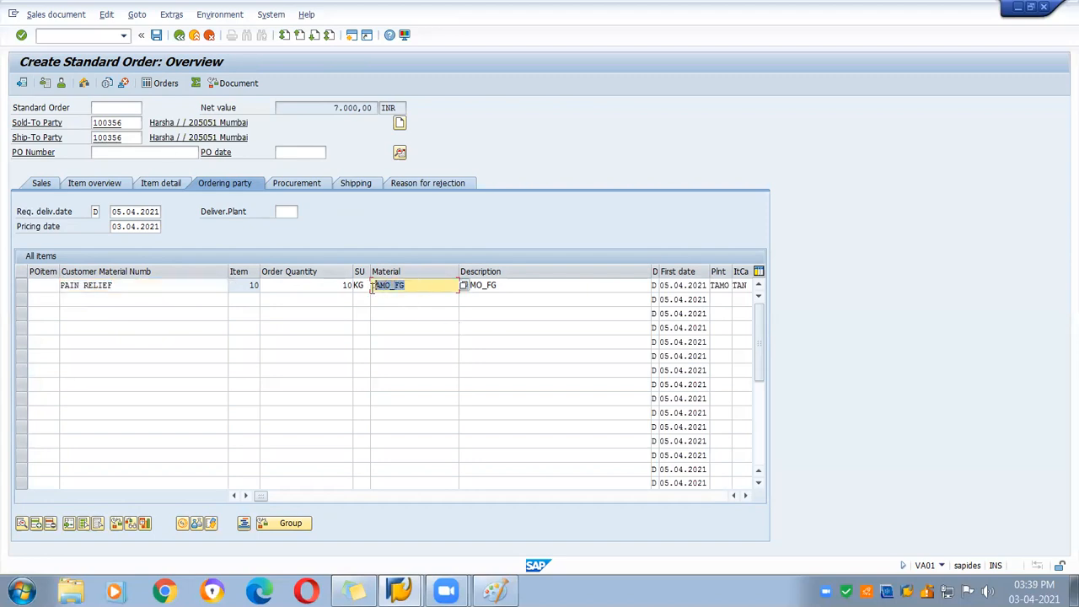
- Compare the item's description, material and customer material number in the order's sales view
{"action": "double_click", "coordinate": [539, 286]}
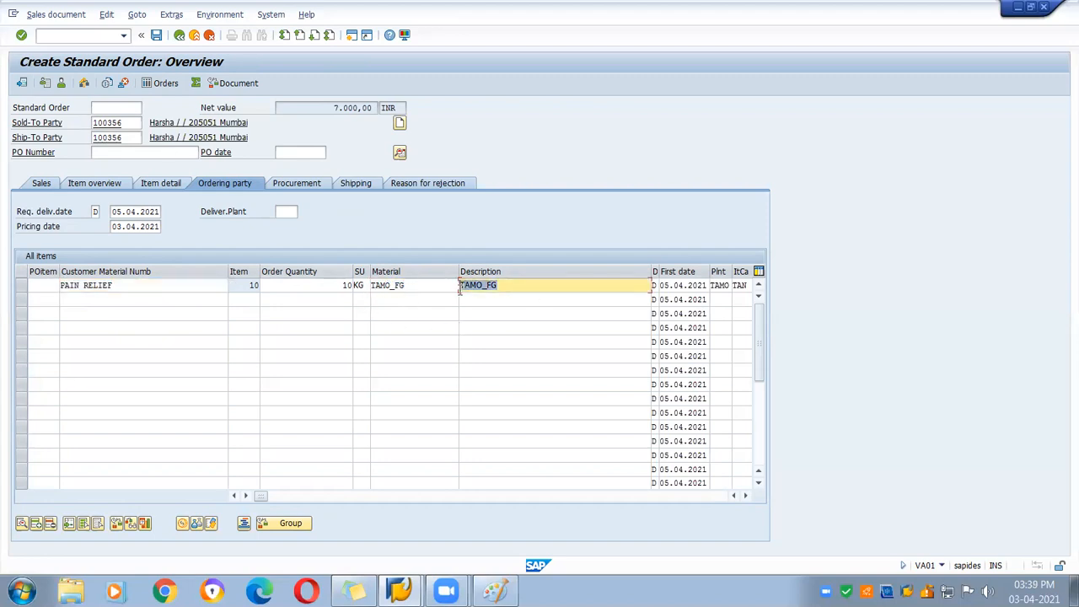
{"action": "left_click", "coordinate": [42, 183]}
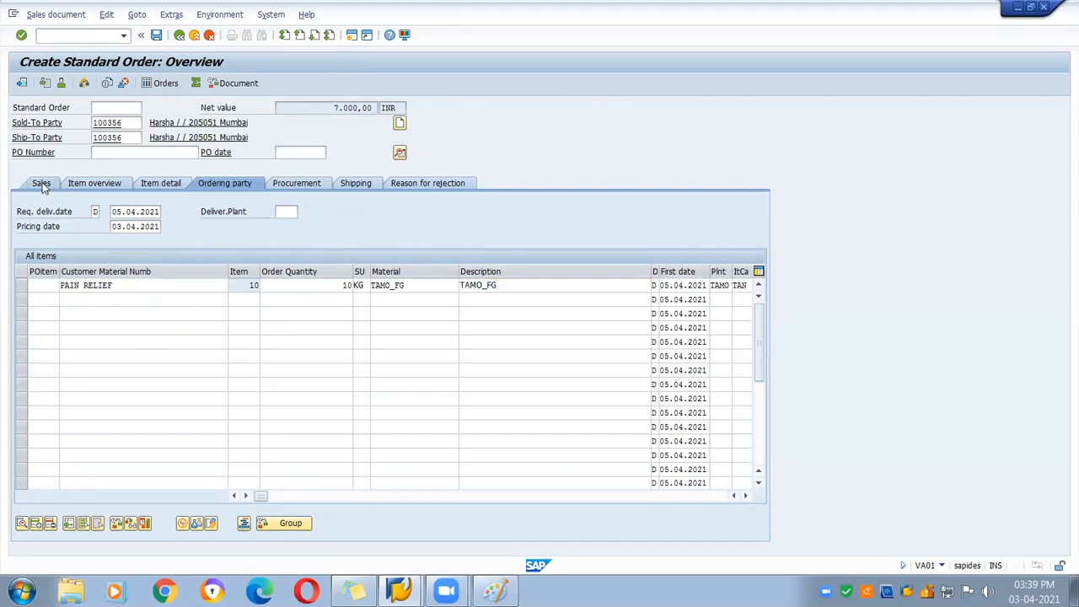
{"action": "double_click", "coordinate": [96, 374]}
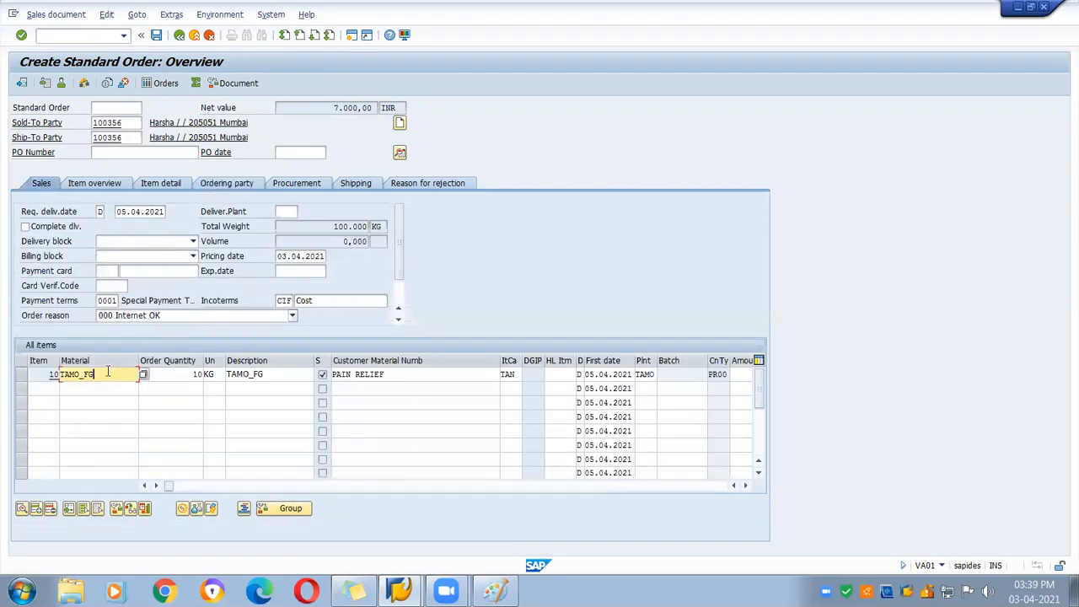
{"action": "double_click", "coordinate": [406, 377]}
{"action": "left_click", "coordinate": [322, 375]}
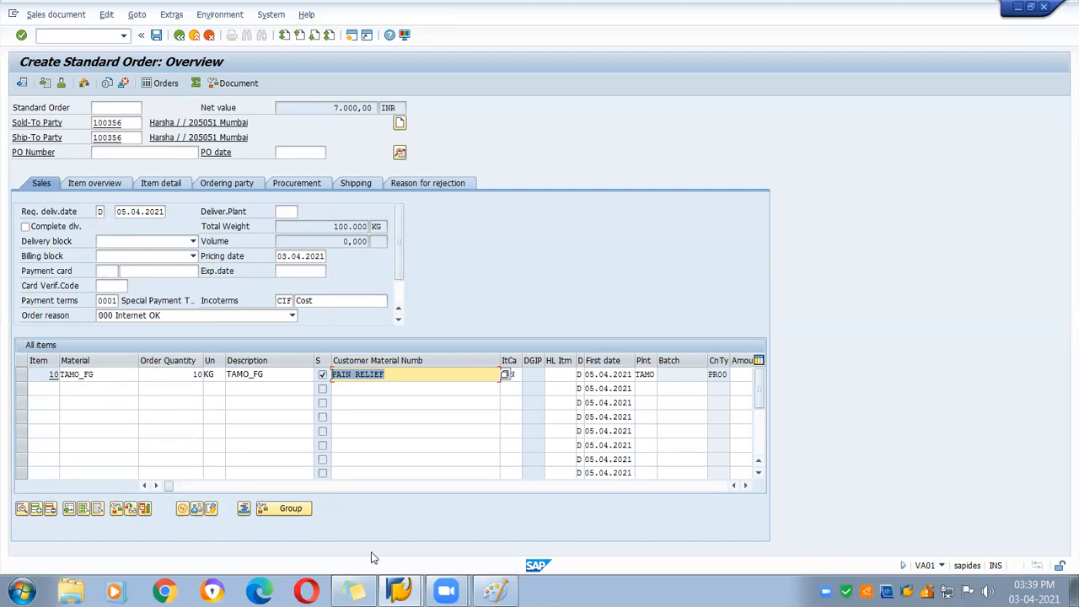
- Switch to the sticky note and add the line "CMOR -- setting getting priority over Customer and Material Data ."
{"action": "left_click", "coordinate": [357, 592]}
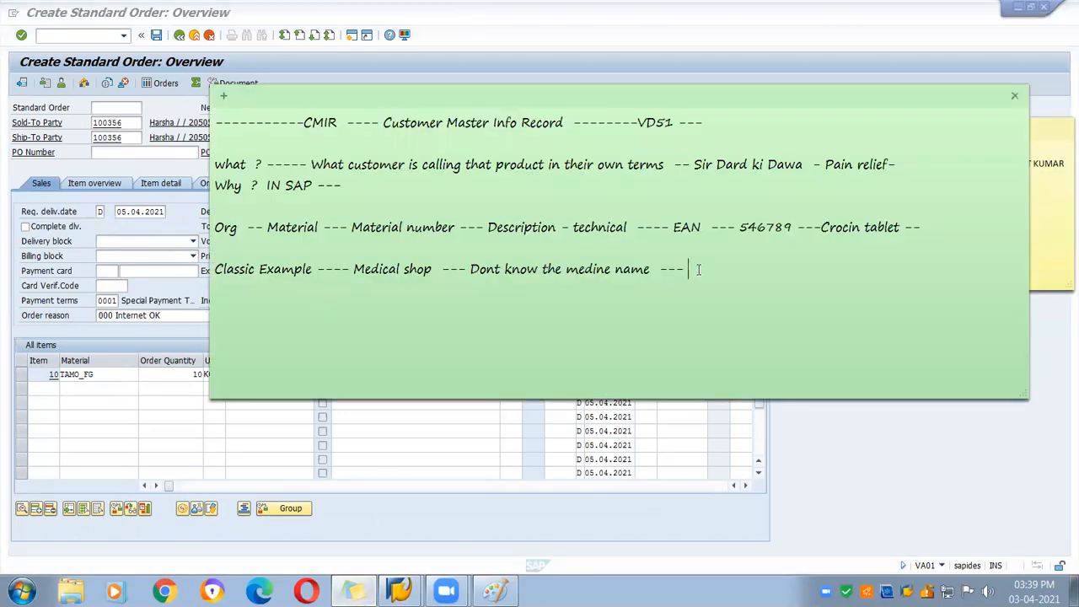
{"action": "type", "text": "CMIR"}
{"action": "key", "text": "BackSpace"}
{"action": "key", "text": "BackSpace"}
{"action": "type", "text": "OR -- Priot"}
{"action": "key", "text": "BackSpace"}
{"action": "key", "text": "BackSpace"}
{"action": "key", "text": "BackSpace"}
{"action": "key", "text": "BackSpace"}
{"action": "key", "text": "BackSpace"}
{"action": "type", "text": "setting "}
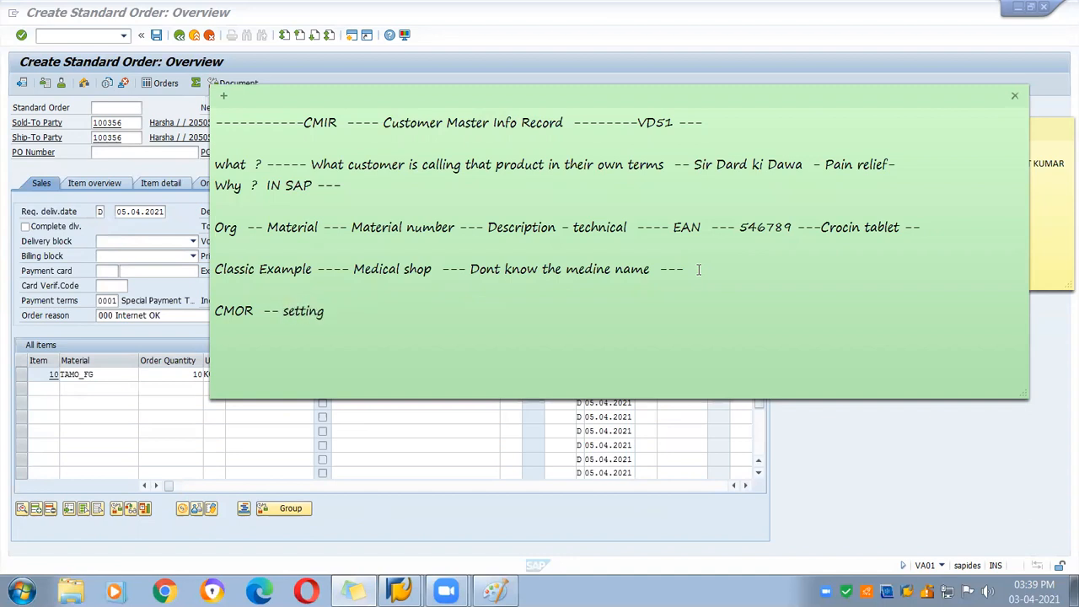
{"action": "type", "text": "getting priority over Custo"}
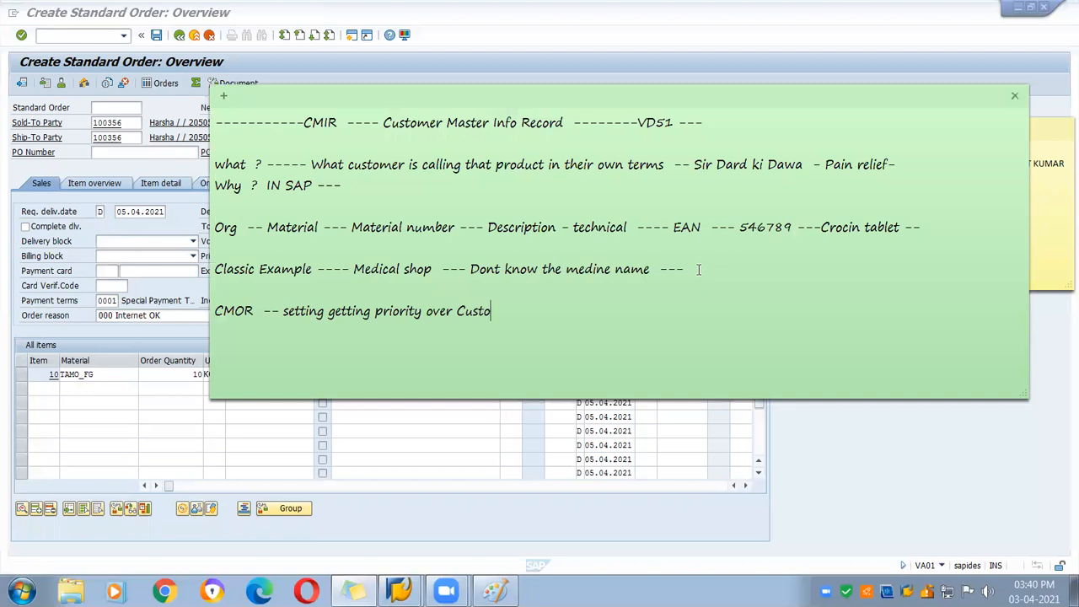
{"action": "type", "text": "mer and Material Data "}
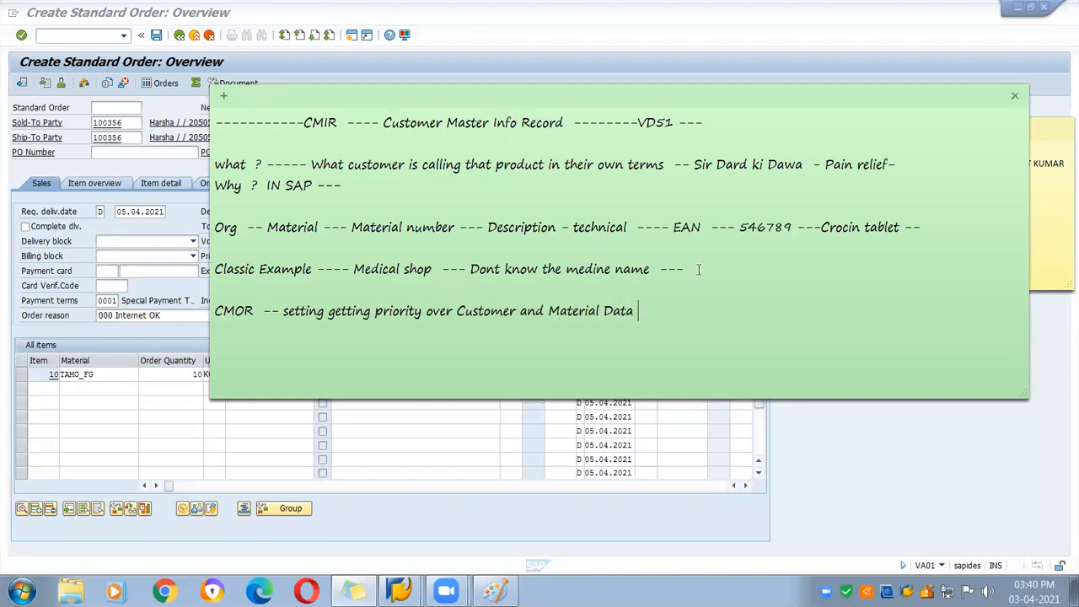
{"action": "type", "text": "."}
{"action": "key", "text": "Return"}
- Append "---------- Plant ---" to the CMOR line and highlight its priority wording and the word Plant
{"action": "left_click", "coordinate": [657, 314]}
{"action": "type", "text": "---------- Plant  ---"}
{"action": "left_click_drag", "start_coordinate": [375, 312], "coordinate": [527, 309]}
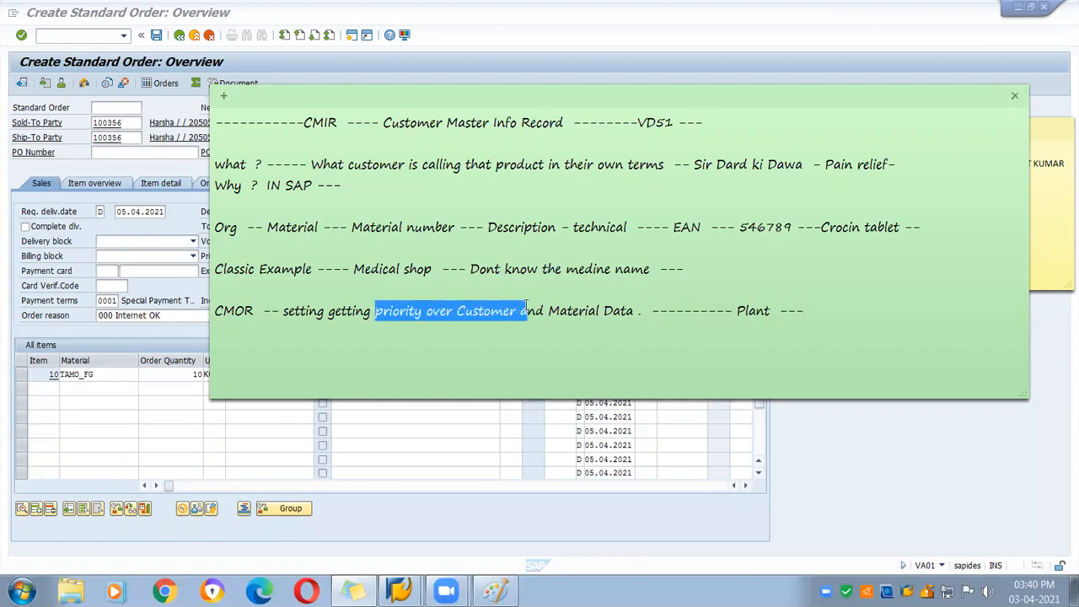
{"action": "left_click_drag", "start_coordinate": [736, 310], "coordinate": [793, 309]}
{"action": "left_click", "coordinate": [830, 310]}
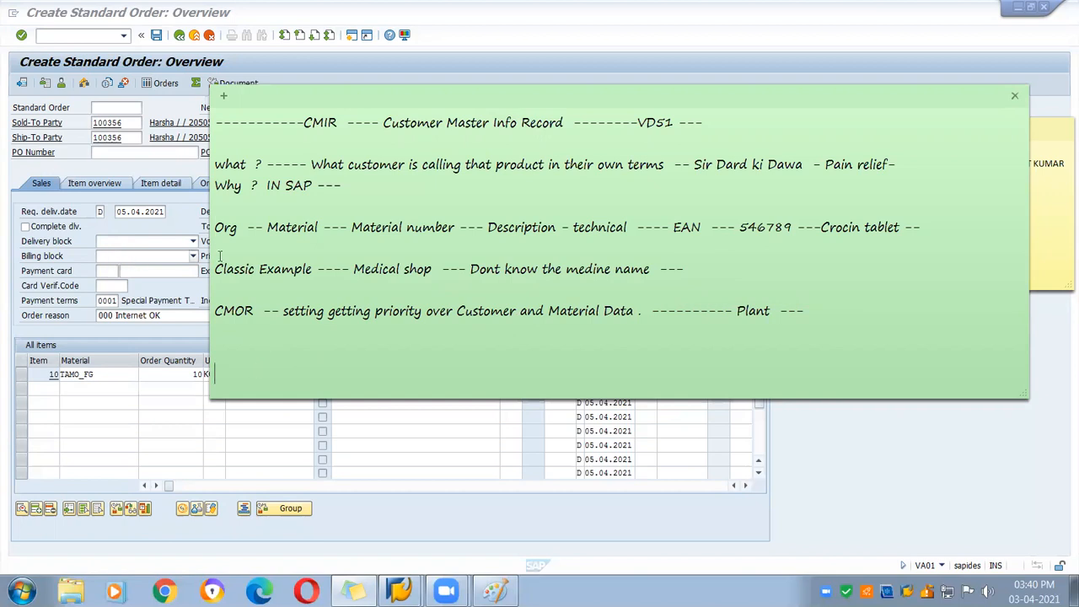
- Return to SAP and display the customer with VD03 for sales area TAMO, 01, 00, showing its sales area data
{"action": "left_click", "coordinate": [133, 124]}
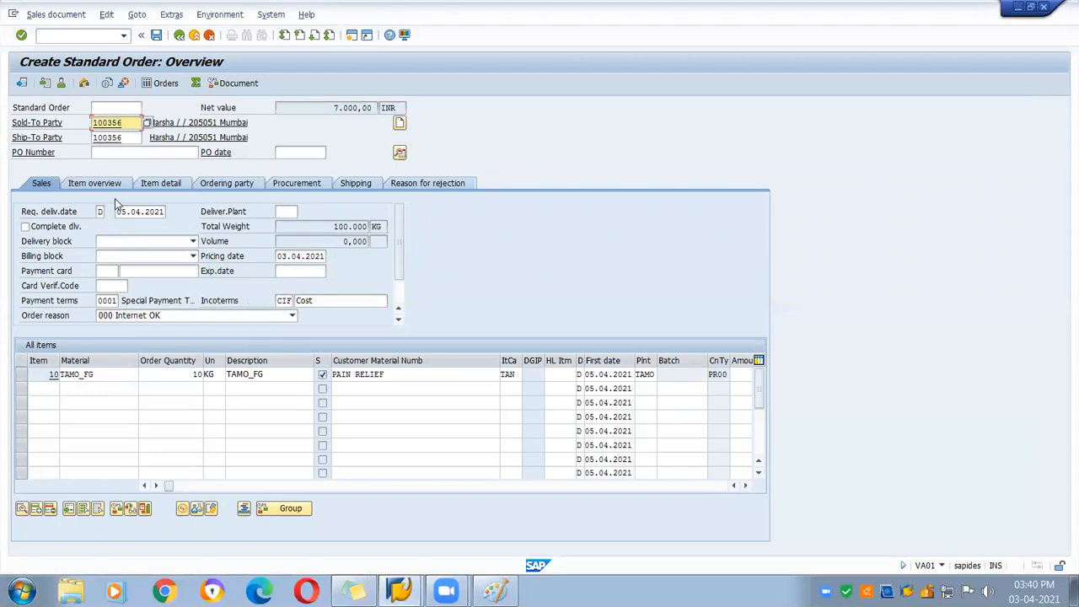
{"action": "left_click", "coordinate": [67, 34]}
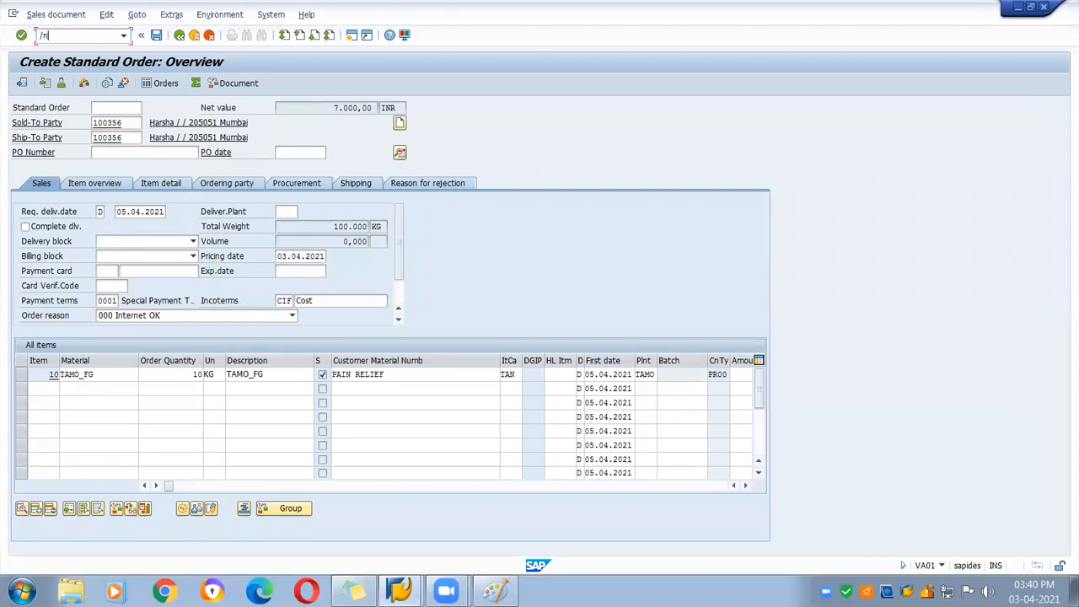
{"action": "type", "text": "/nvd03"}
{"action": "key", "text": "Return"}
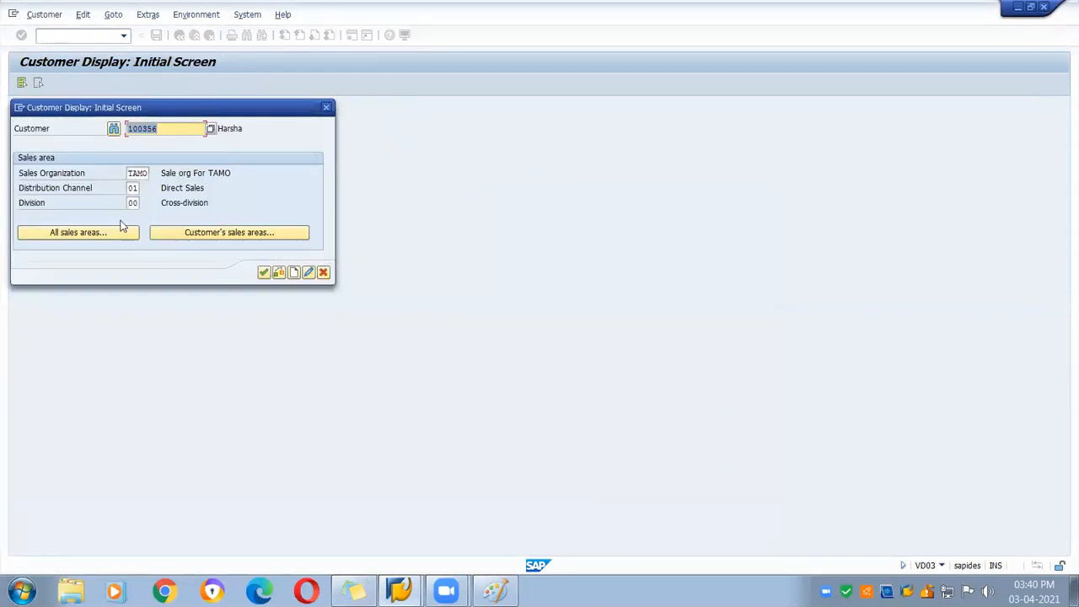
{"action": "left_click", "coordinate": [263, 272]}
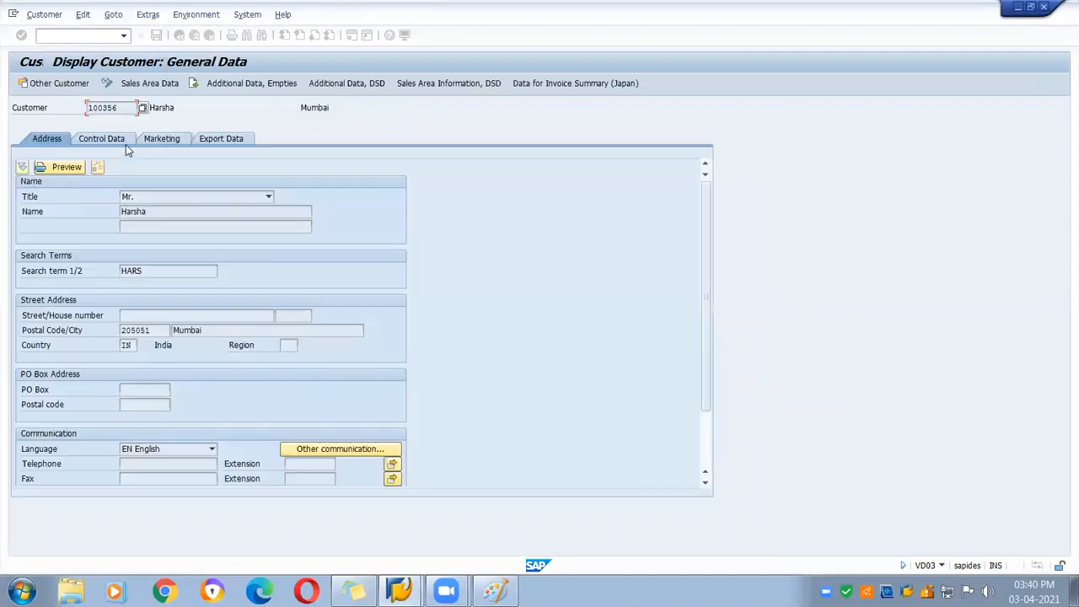
{"action": "left_click", "coordinate": [145, 84]}
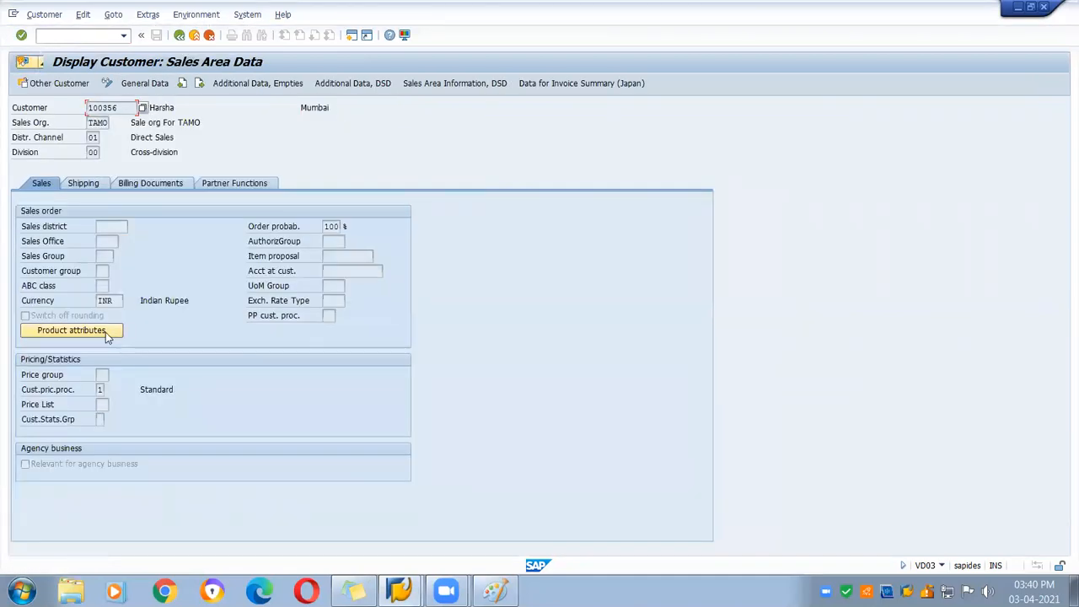
- Examine the customer's shipping data: delivering plant, shipping conditions, maximum partial deliveries and delivery priority
{"action": "left_click", "coordinate": [84, 183]}
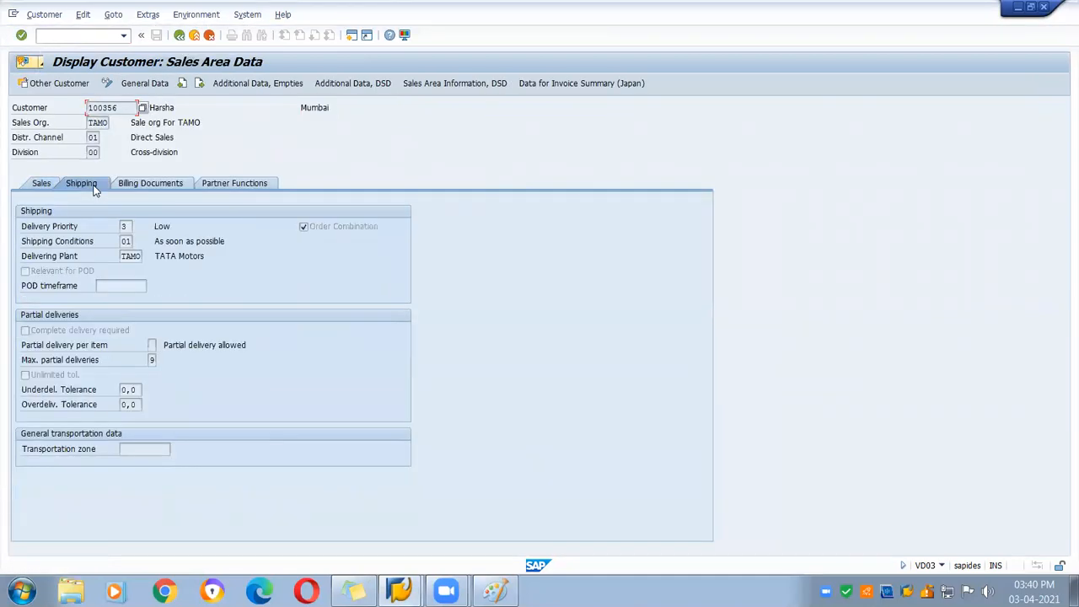
{"action": "left_click", "coordinate": [126, 257]}
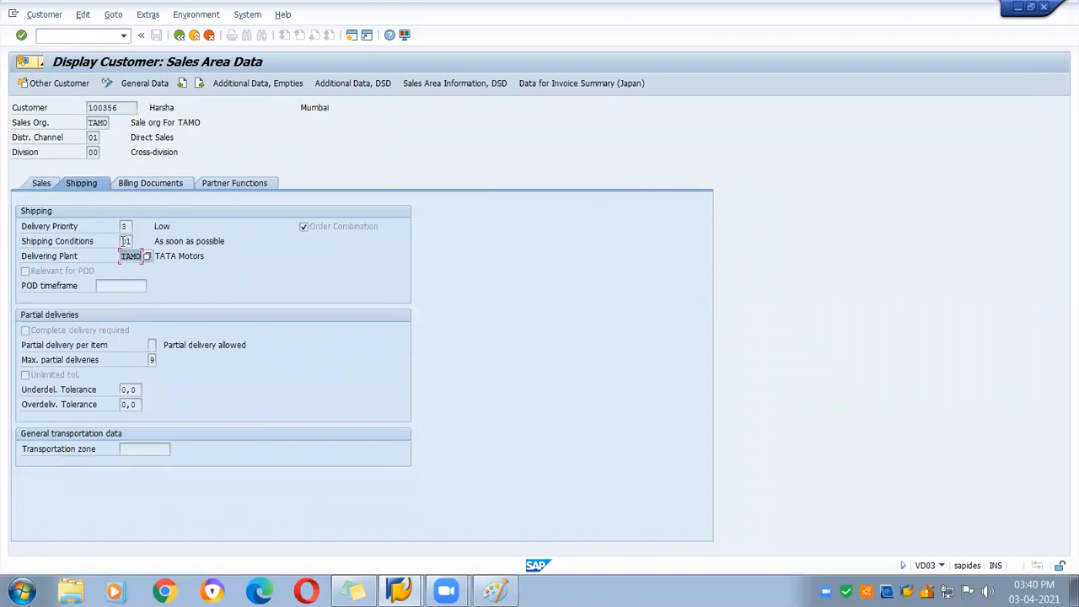
{"action": "left_click", "coordinate": [126, 241]}
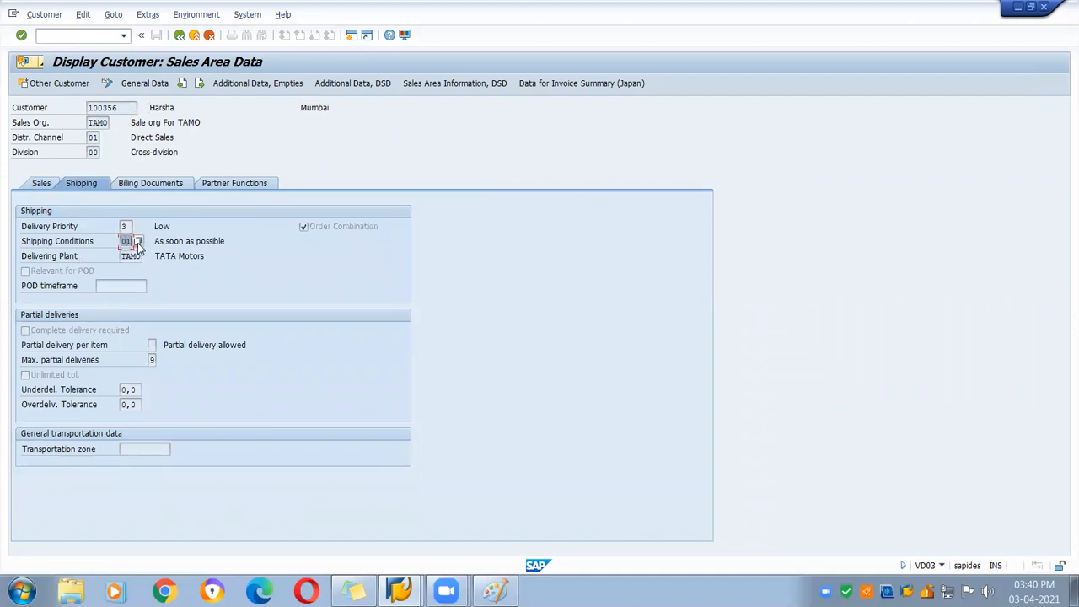
{"action": "left_click", "coordinate": [152, 360]}
{"action": "left_click", "coordinate": [127, 226]}
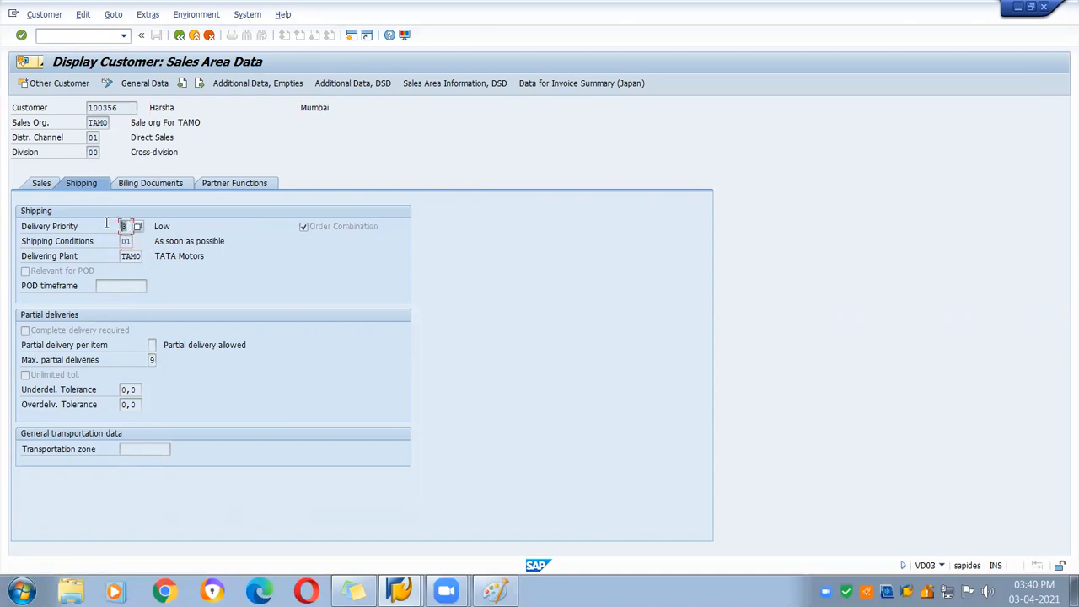
- Correct "CMOR" to "CMIR" at the start of the sticky note's priority line
{"action": "left_click", "coordinate": [354, 591]}
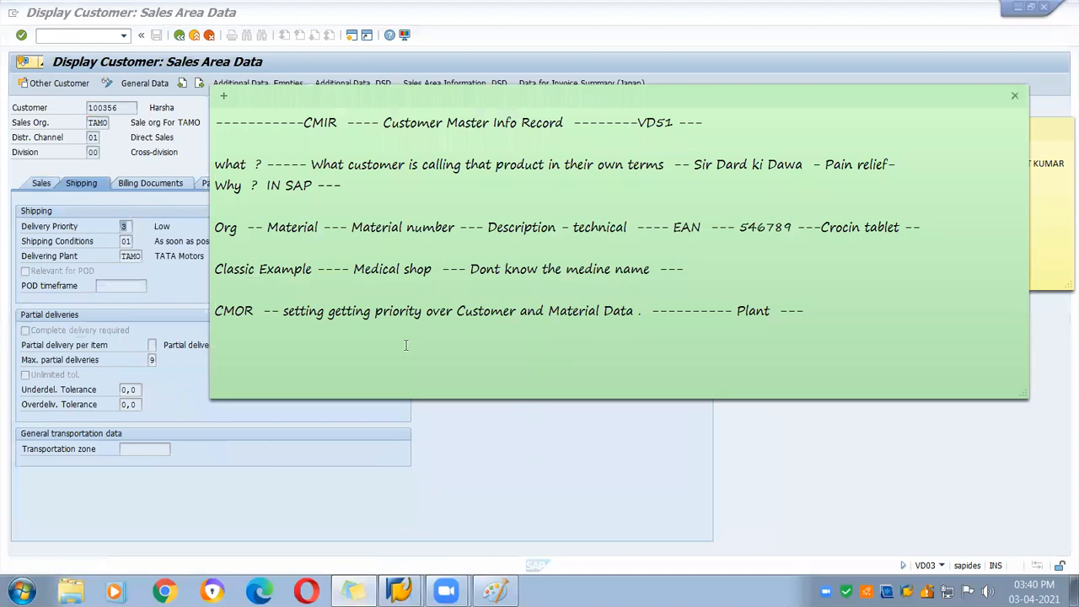
{"action": "left_click", "coordinate": [242, 310]}
{"action": "key", "text": "BackSpace"}
{"action": "type", "text": "I"}
{"action": "left_click", "coordinate": [277, 334]}
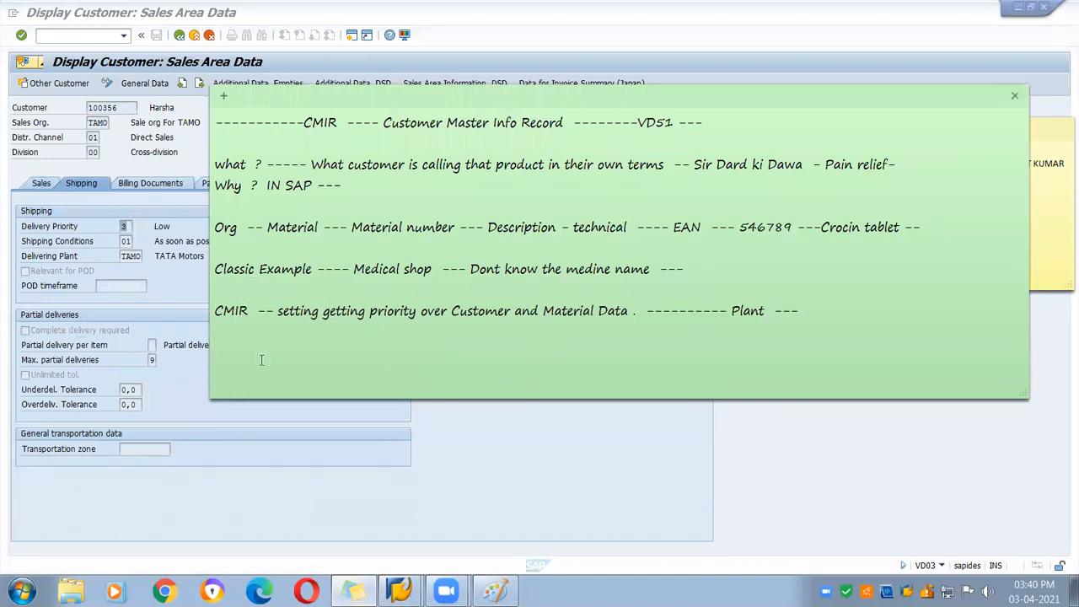
- Add the note line "Customer master -- Deliver priority - 03 Max partial delivery - 9" below the CMIR line
{"action": "key", "text": "Return"}
{"action": "type", "text": "Customer master  -- Deliver"}
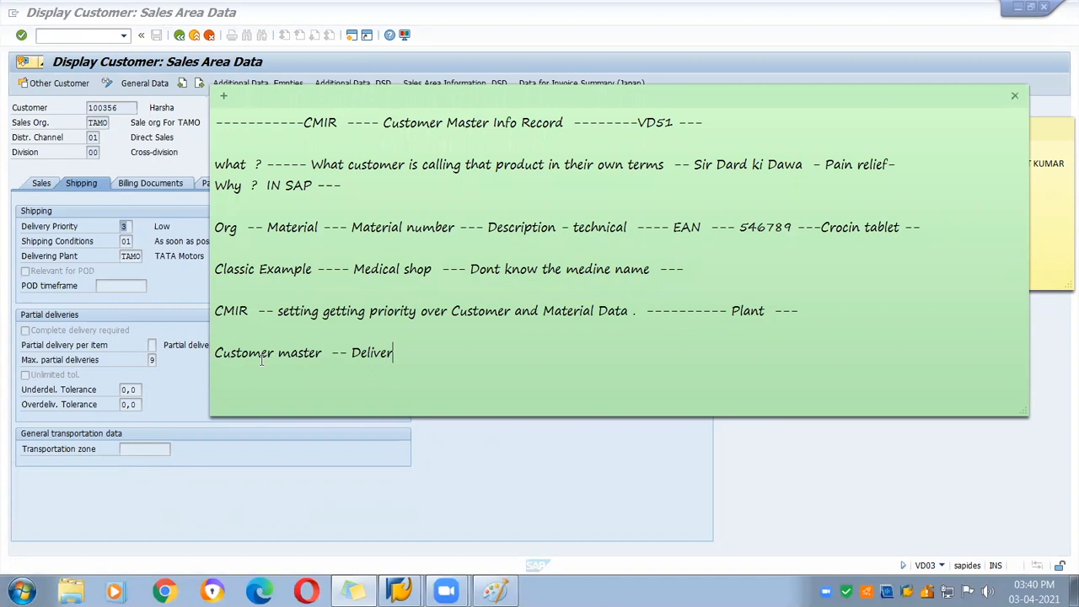
{"action": "type", "text": "  prioo"}
{"action": "key", "text": "BackSpace"}
{"action": "type", "text": "rity - 03  Max"}
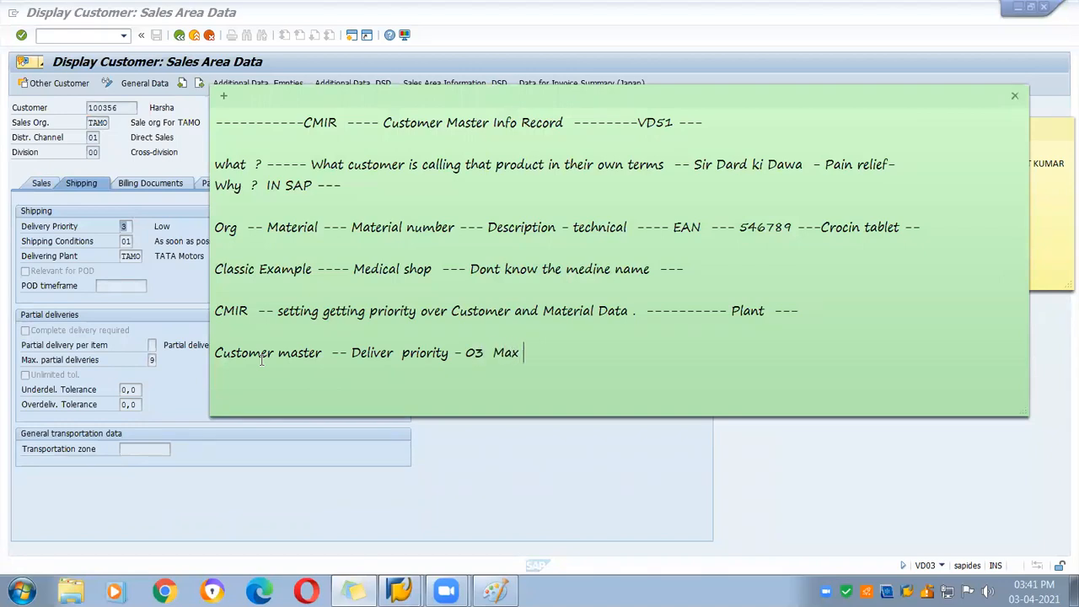
{"action": "type", "text": " partial delivery - 9"}
{"action": "key", "text": "Return"}
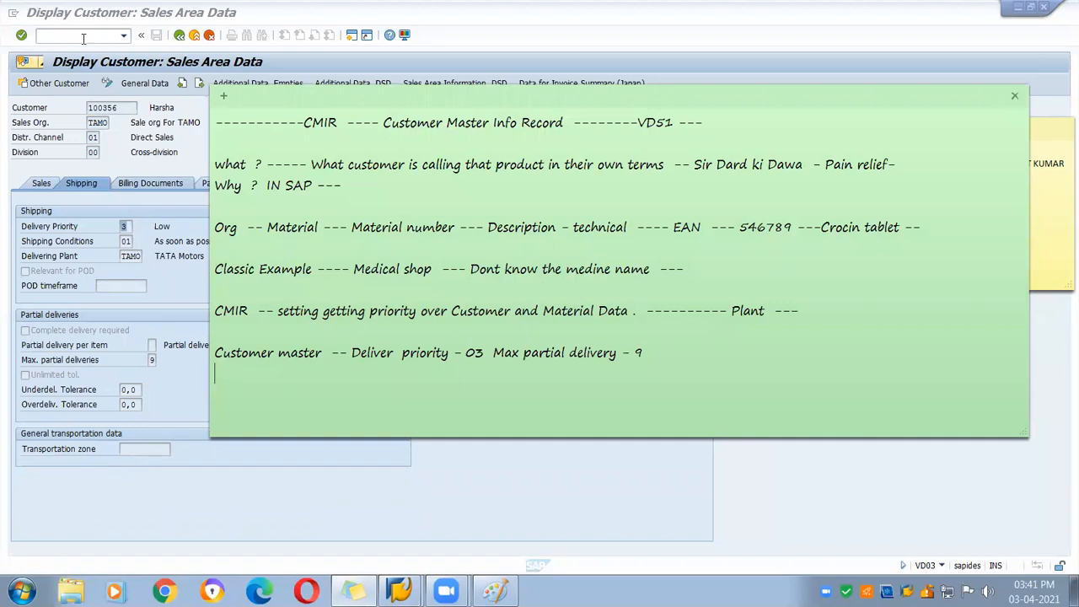
- Start transaction VD51 in SAP and switch from creating to changing customer-material info records
{"action": "left_click", "coordinate": [105, 61]}
{"action": "type", "text": "/nvd51"}
{"action": "key", "text": "Return"}
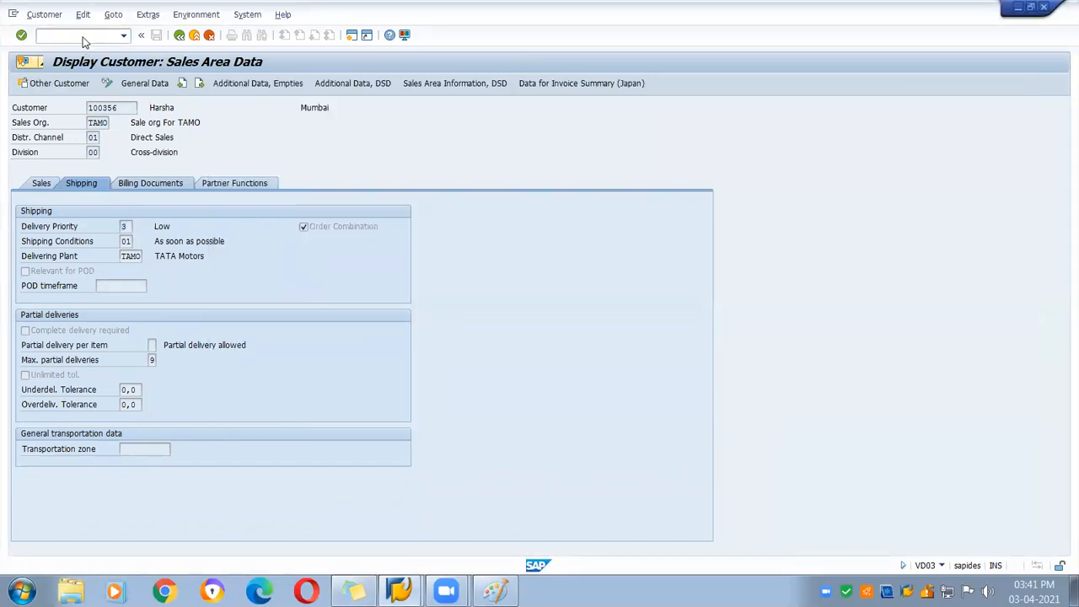
{"action": "key", "text": "Return"}
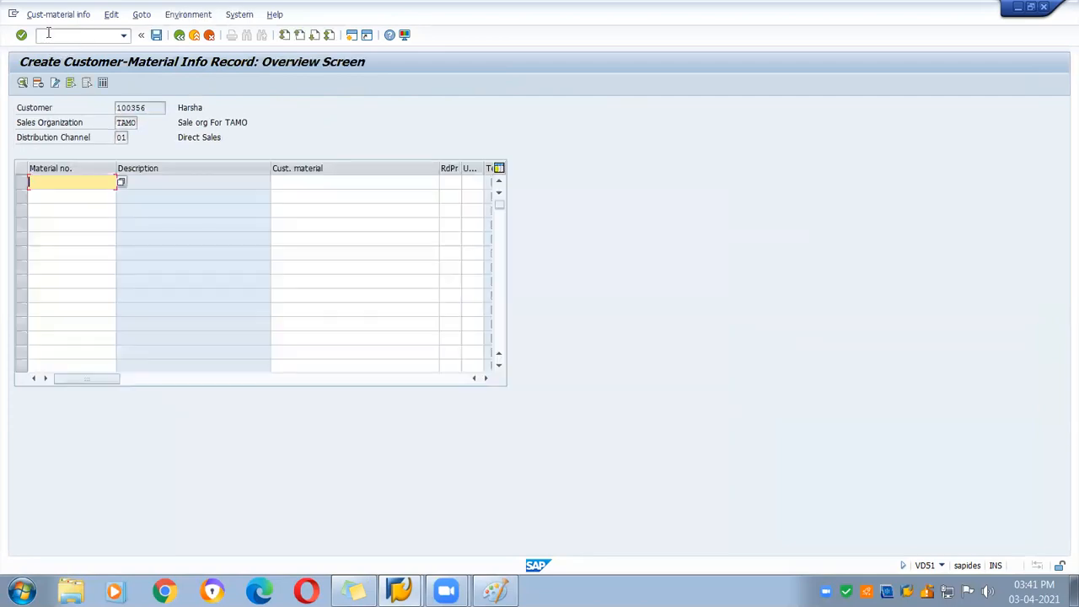
{"action": "key", "text": "F3"}
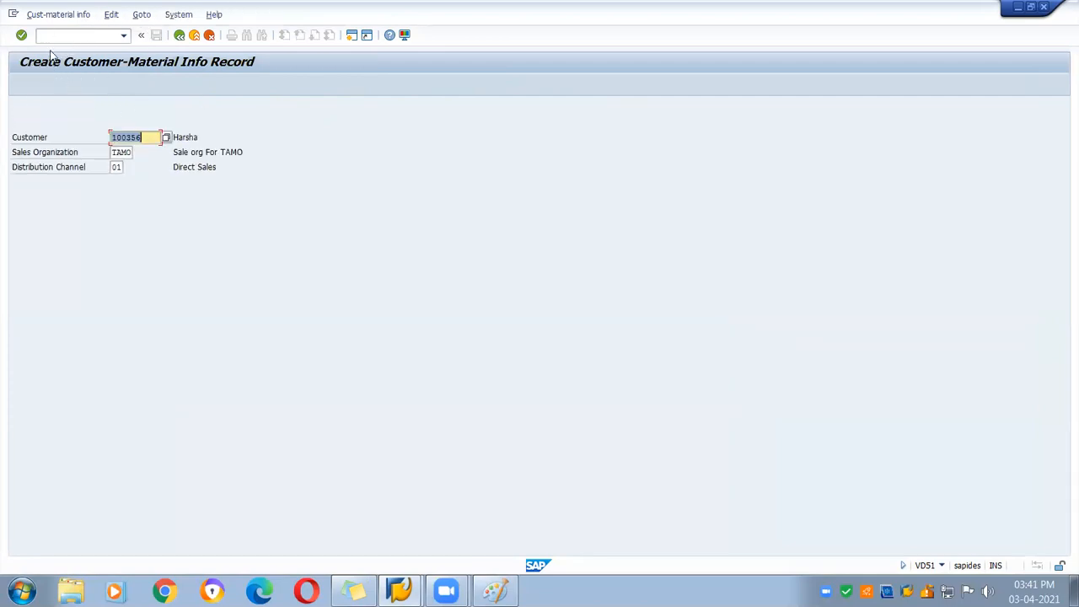
{"action": "left_click", "coordinate": [55, 15]}
{"action": "left_click", "coordinate": [51, 62]}
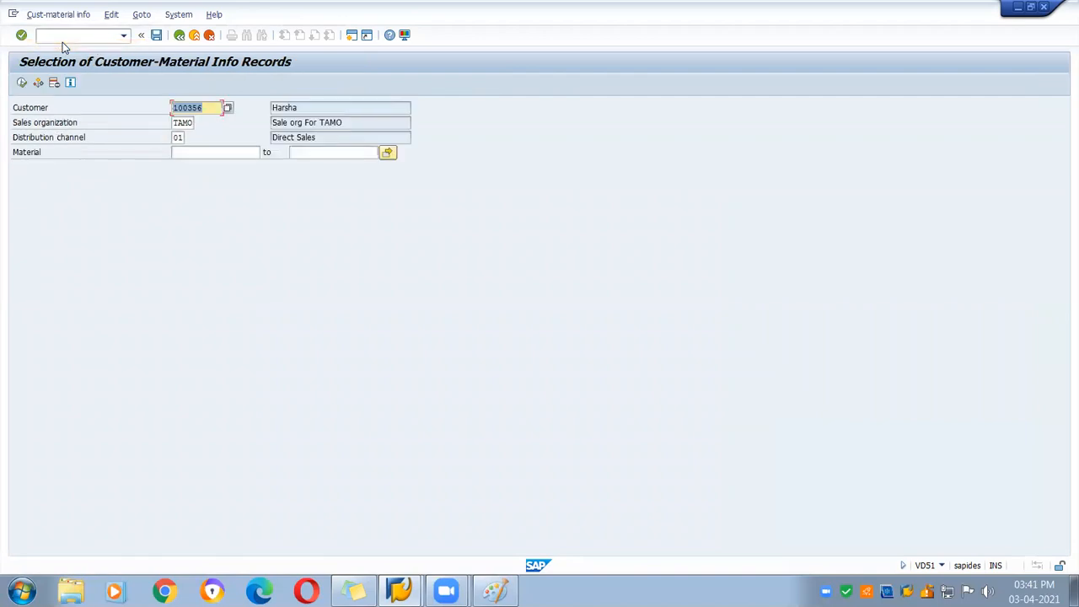
- Restrict the info record selection to material TAMO_FG for the same customer and run it
{"action": "left_click", "coordinate": [187, 152]}
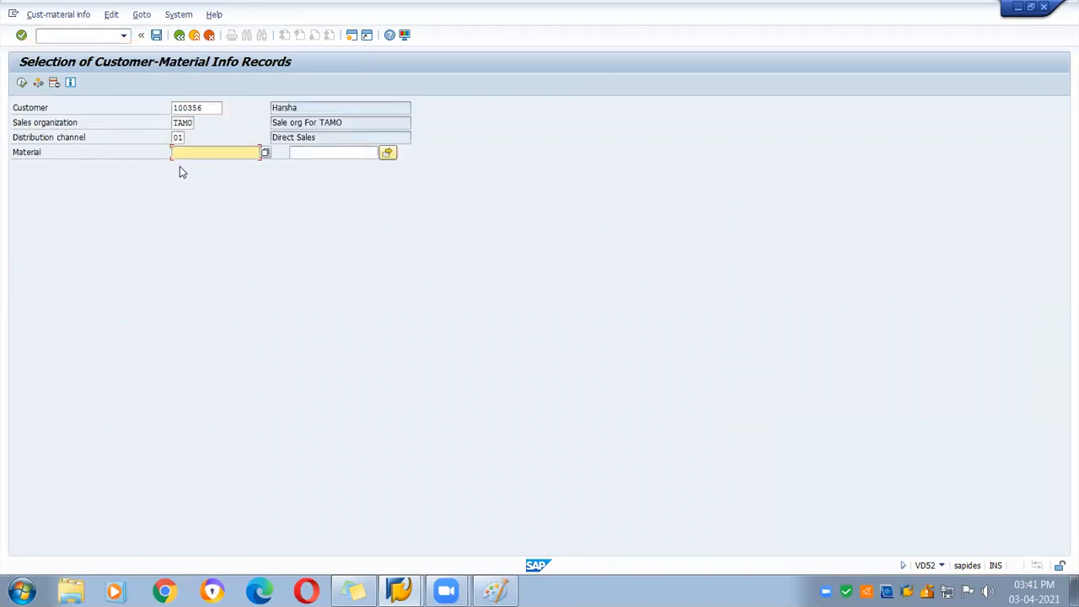
{"action": "left_click", "coordinate": [196, 166]}
{"action": "left_click", "coordinate": [209, 107]}
{"action": "left_click_drag", "start_coordinate": [219, 153], "coordinate": [161, 153]}
{"action": "left_click", "coordinate": [22, 84]}
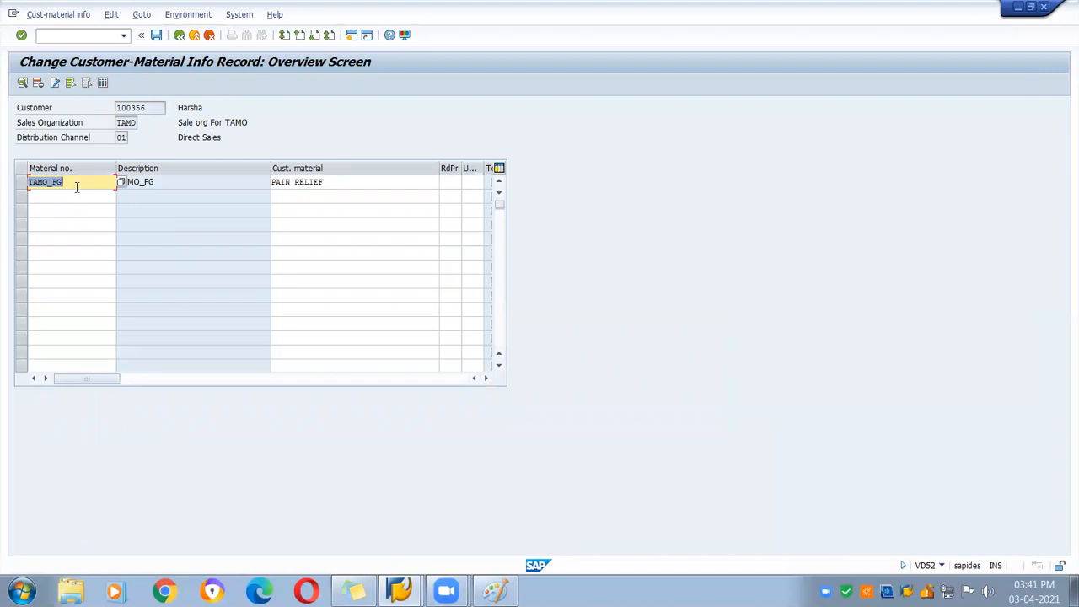
- Open the TAMO_FG info record's details, set the maximum partial deliveries to 4 and save the record
{"action": "left_click", "coordinate": [20, 182]}
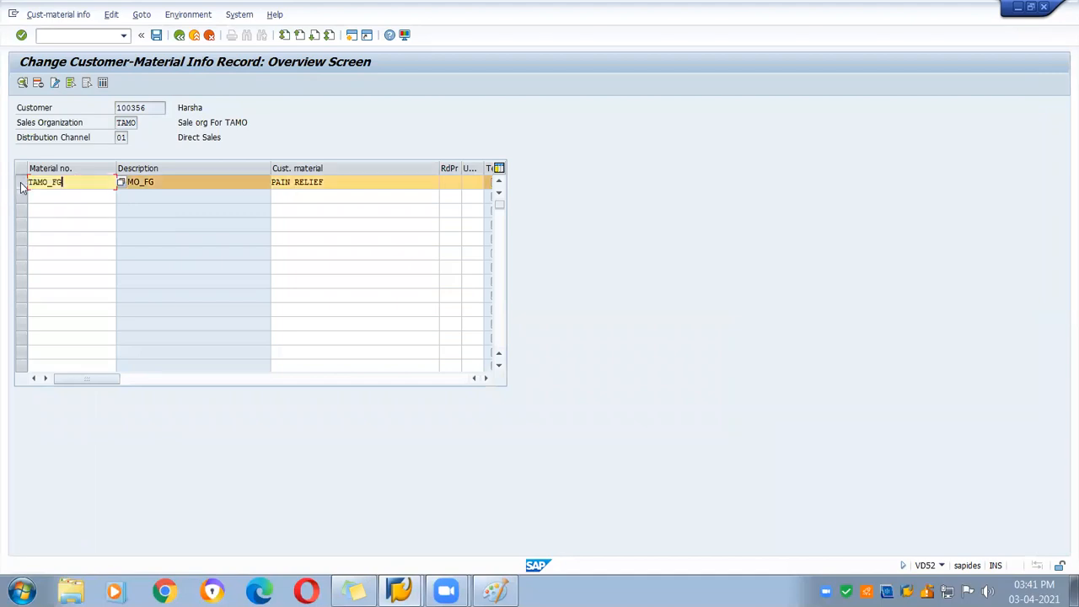
{"action": "left_click", "coordinate": [22, 83]}
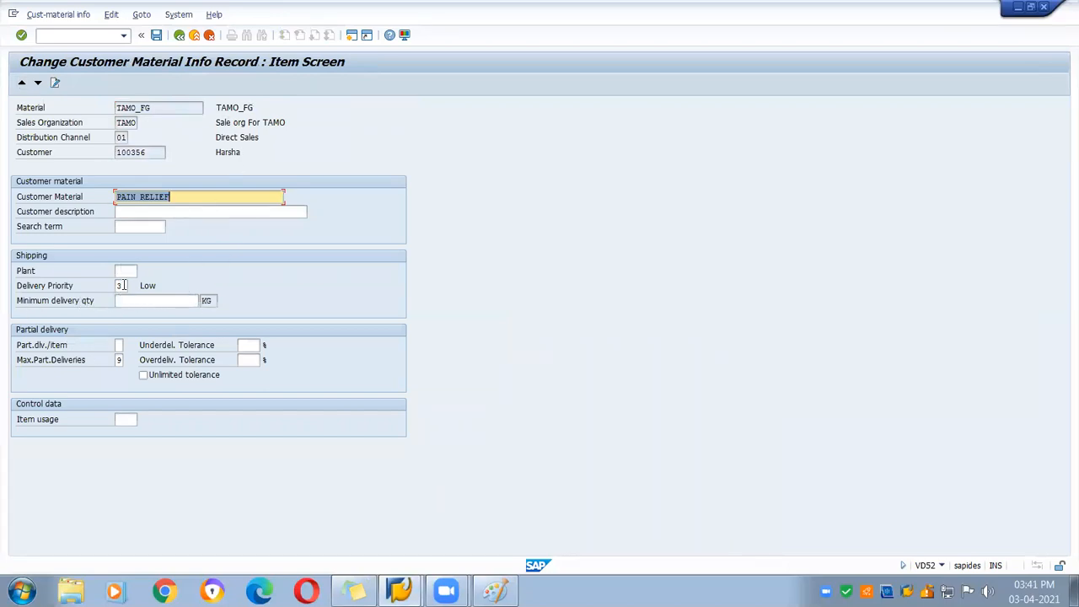
{"action": "left_click", "coordinate": [122, 285]}
{"action": "left_click", "coordinate": [118, 360]}
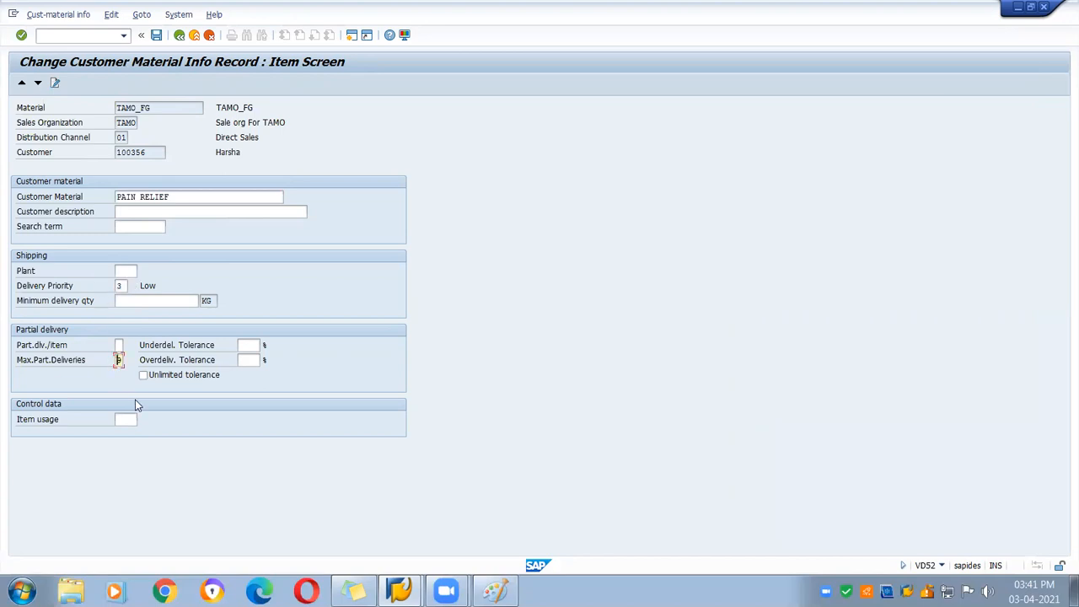
{"action": "type", "text": "4"}
{"action": "left_click", "coordinate": [156, 37]}
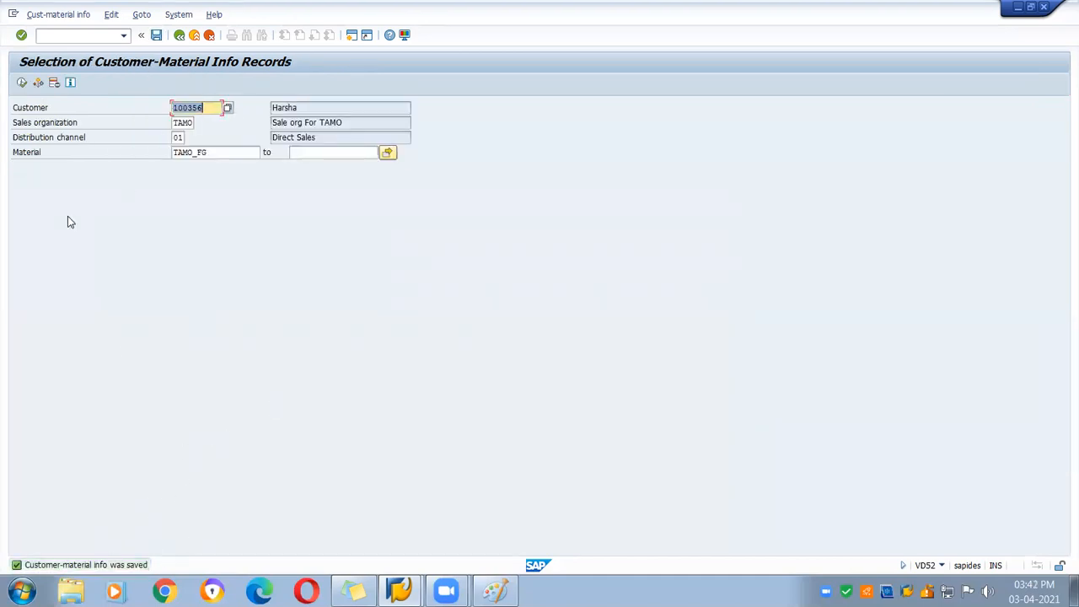
- Start a standard order in VA01, enter the customer as sold-to party and set the order reason to 000 Internet OK
{"action": "left_click", "coordinate": [65, 35]}
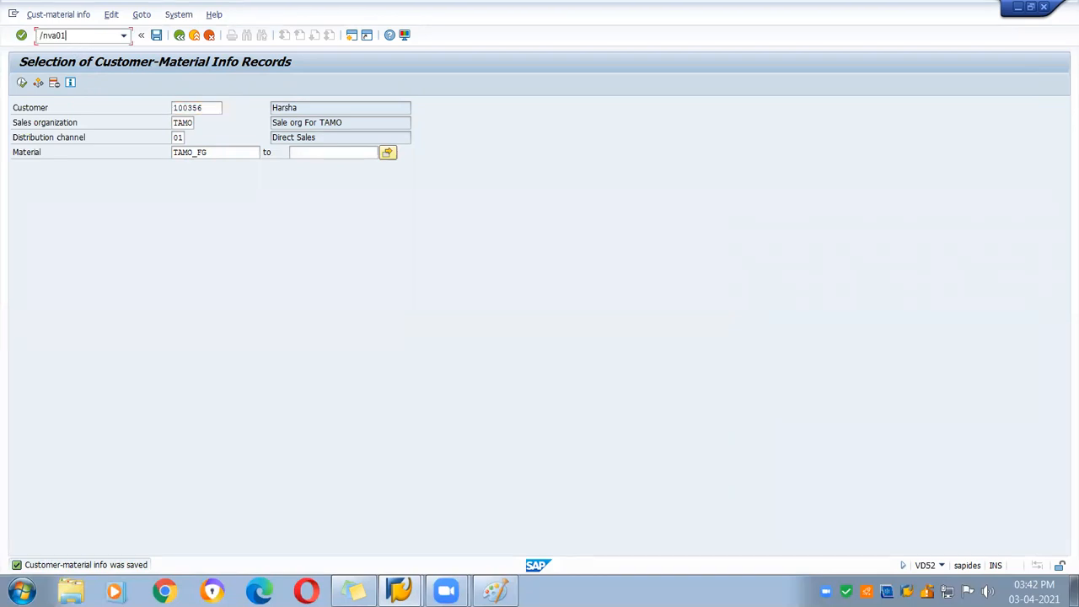
{"action": "key", "text": "Return"}
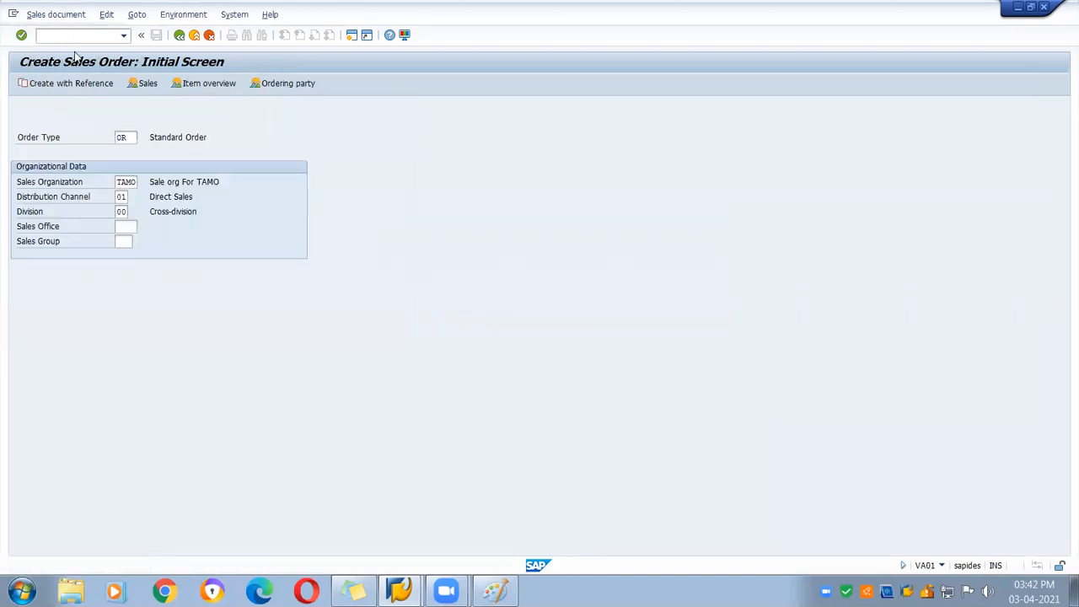
{"action": "key", "text": "Return"}
{"action": "left_click", "coordinate": [120, 123]}
{"action": "left_click", "coordinate": [119, 139]}
{"action": "key", "text": "Return"}
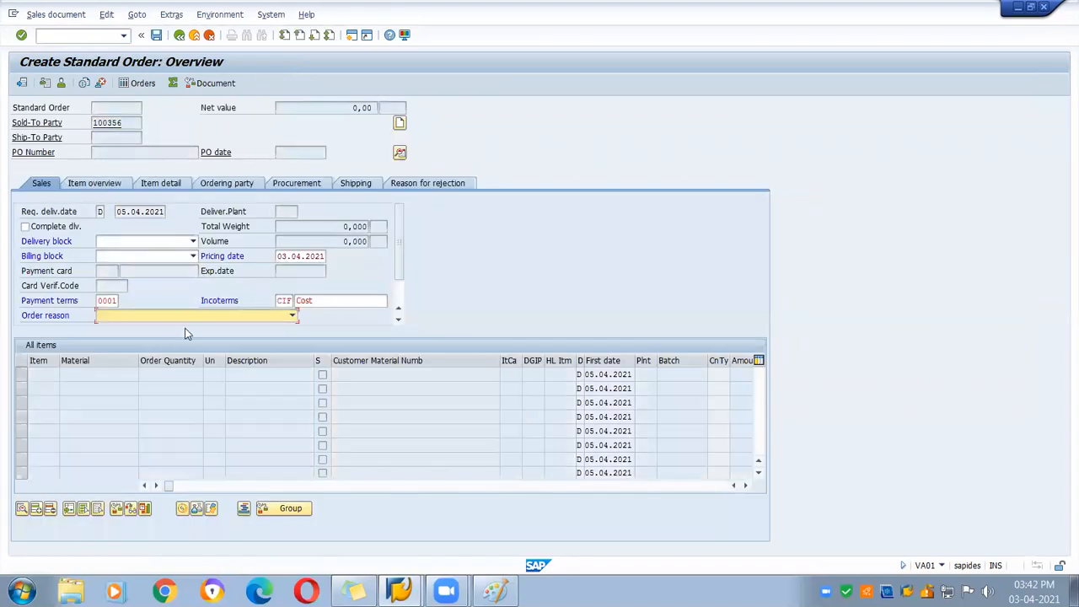
{"action": "left_click", "coordinate": [143, 317]}
{"action": "left_click", "coordinate": [133, 329]}
{"action": "key", "text": "Return"}
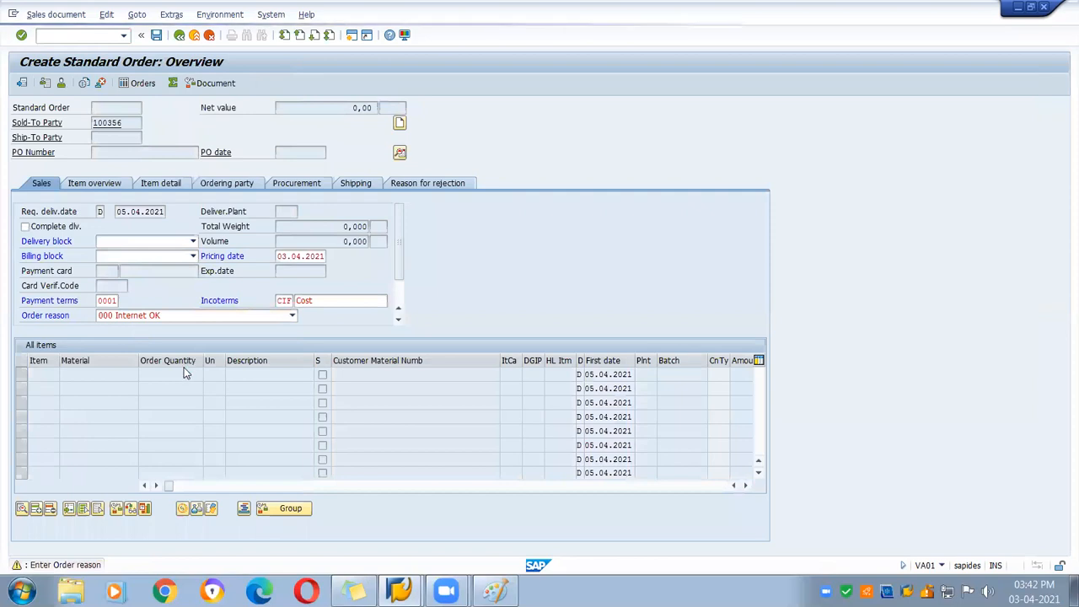
- Enter an order item in the ordering party view by customer material Pain Relief with quantity 1
{"action": "left_click", "coordinate": [236, 183]}
{"action": "left_click", "coordinate": [146, 287]}
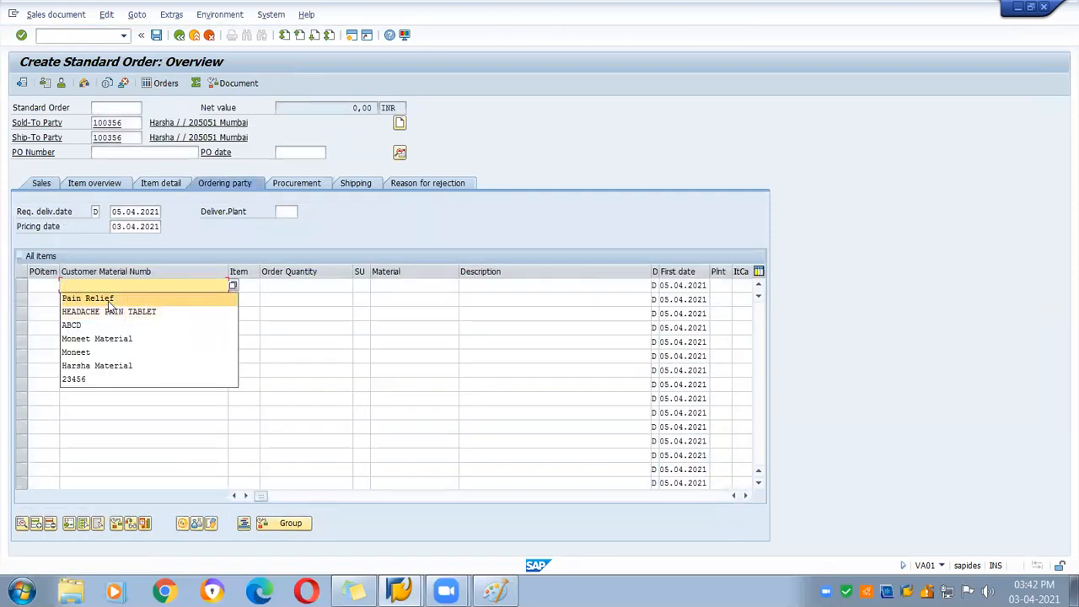
{"action": "left_click", "coordinate": [148, 296]}
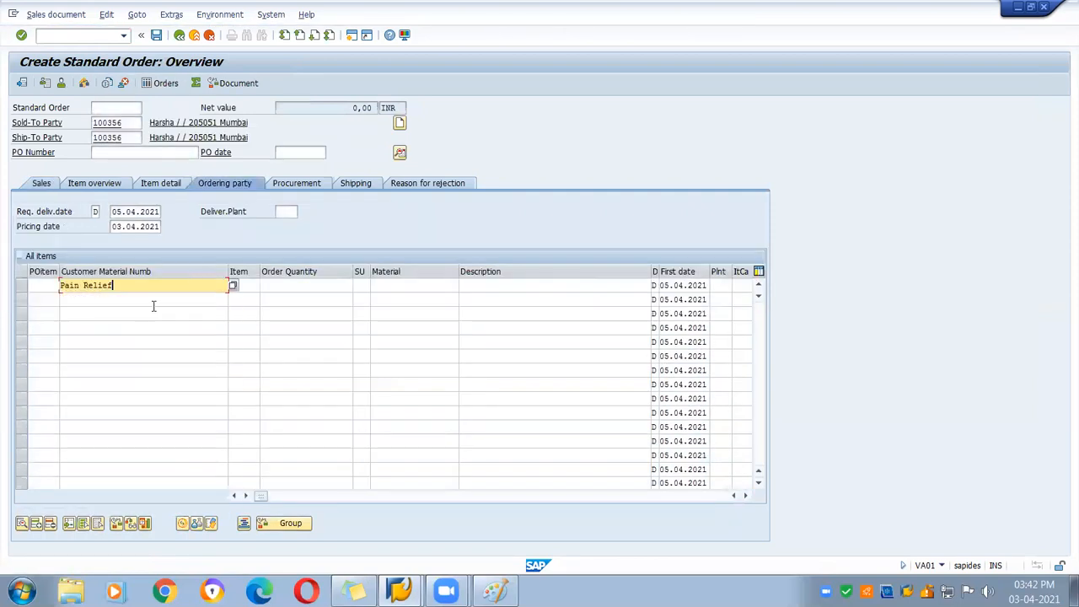
{"action": "left_click", "coordinate": [313, 287]}
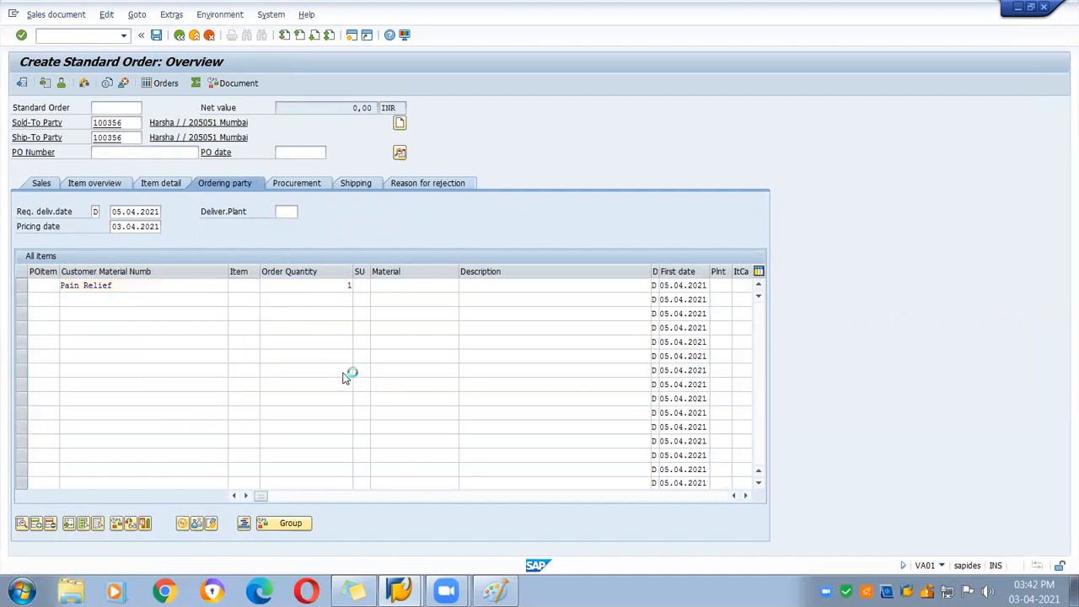
{"action": "key", "text": "Return"}
- Open the order item's shipping data and check its maximum partial deliveries
{"action": "left_click", "coordinate": [41, 183]}
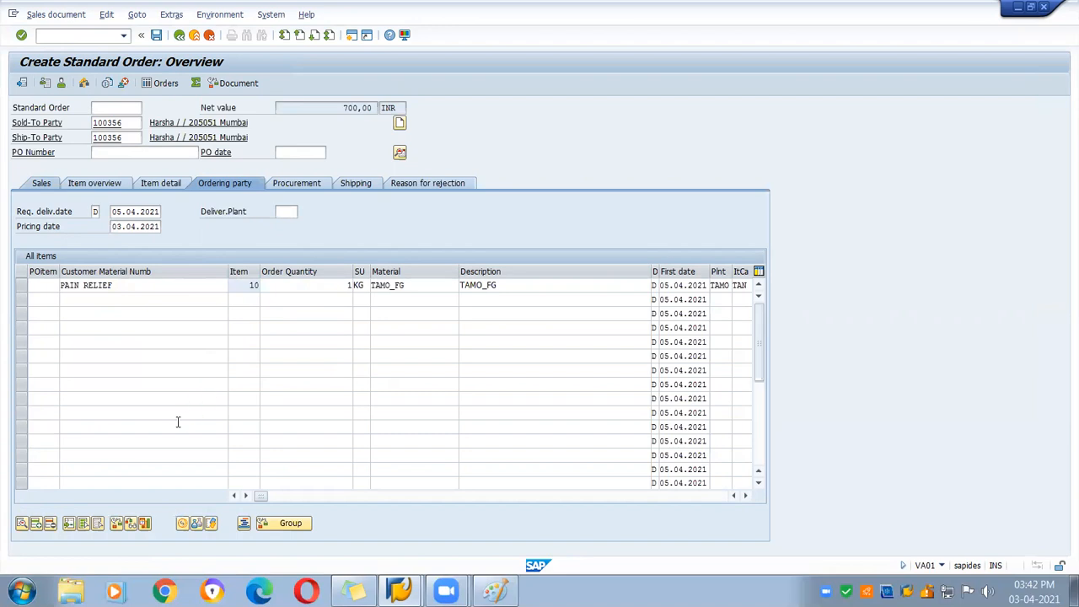
{"action": "double_click", "coordinate": [87, 377]}
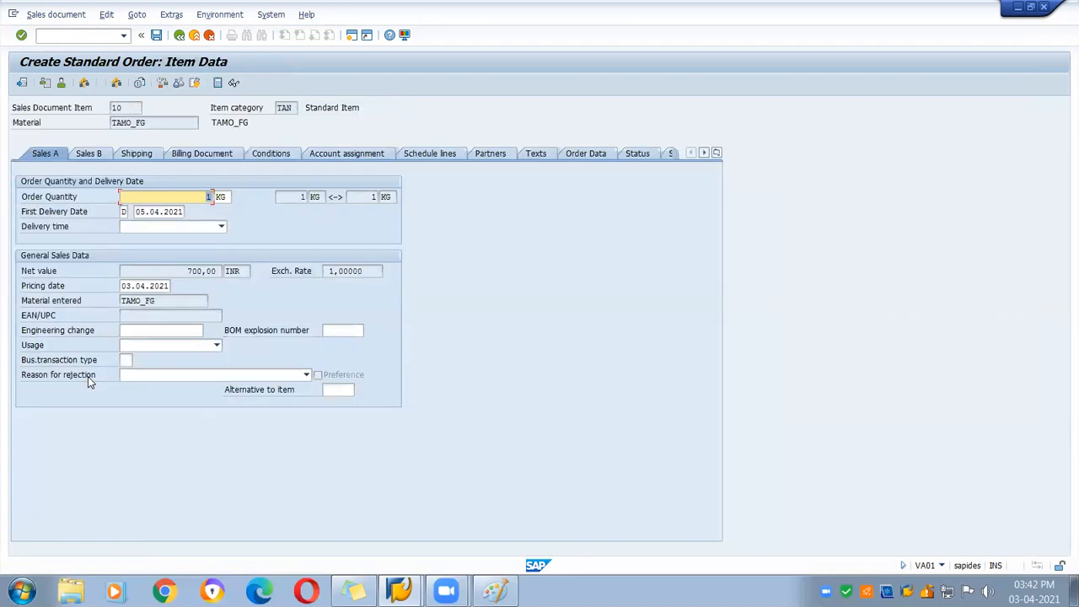
{"action": "left_click", "coordinate": [148, 154]}
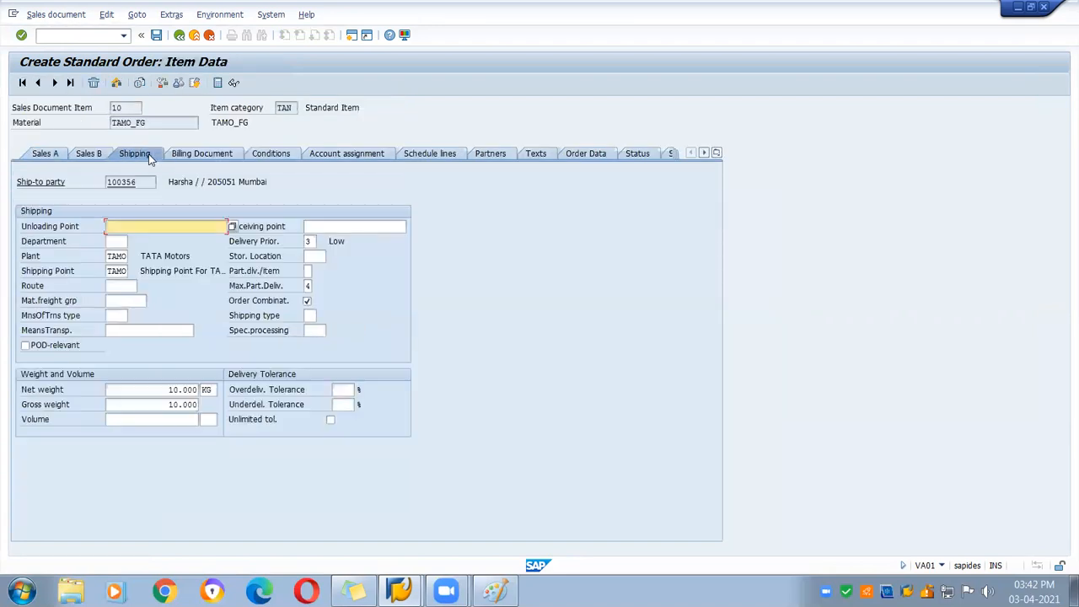
{"action": "left_click", "coordinate": [308, 286]}
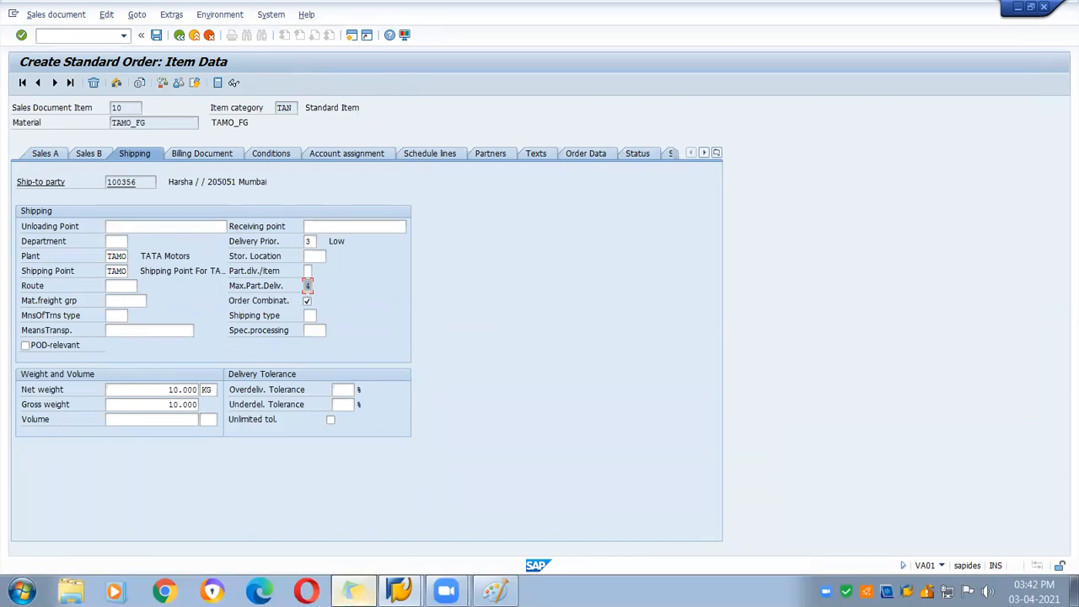
- Add the line "CMIR has setting that -- Max -- 04 --" below the customer master line in the sticky note, then return to SAP
{"action": "left_click", "coordinate": [354, 590]}
{"action": "left_click_drag", "start_coordinate": [546, 354], "coordinate": [642, 355]}
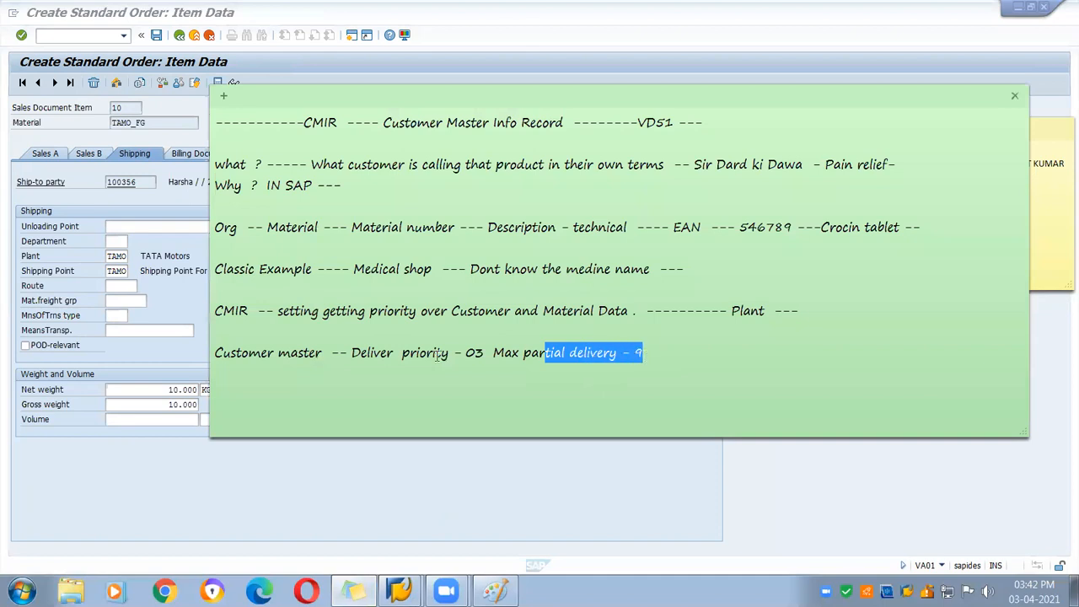
{"action": "left_click_drag", "start_coordinate": [267, 354], "coordinate": [319, 354]}
{"action": "left_click", "coordinate": [702, 347]}
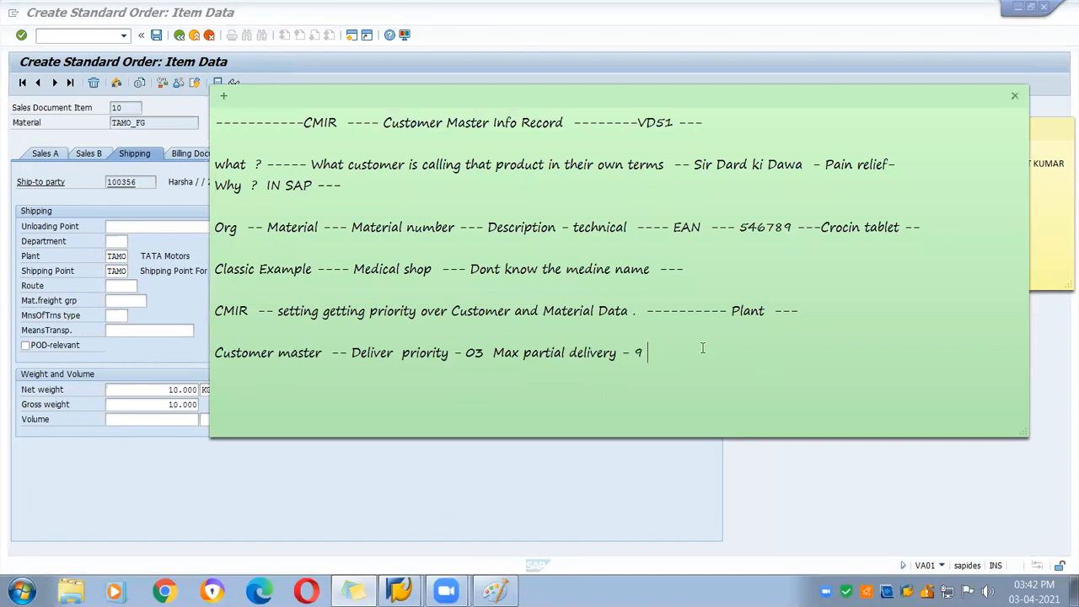
{"action": "key", "text": "Return"}
{"action": "type", "text": "CMI"}
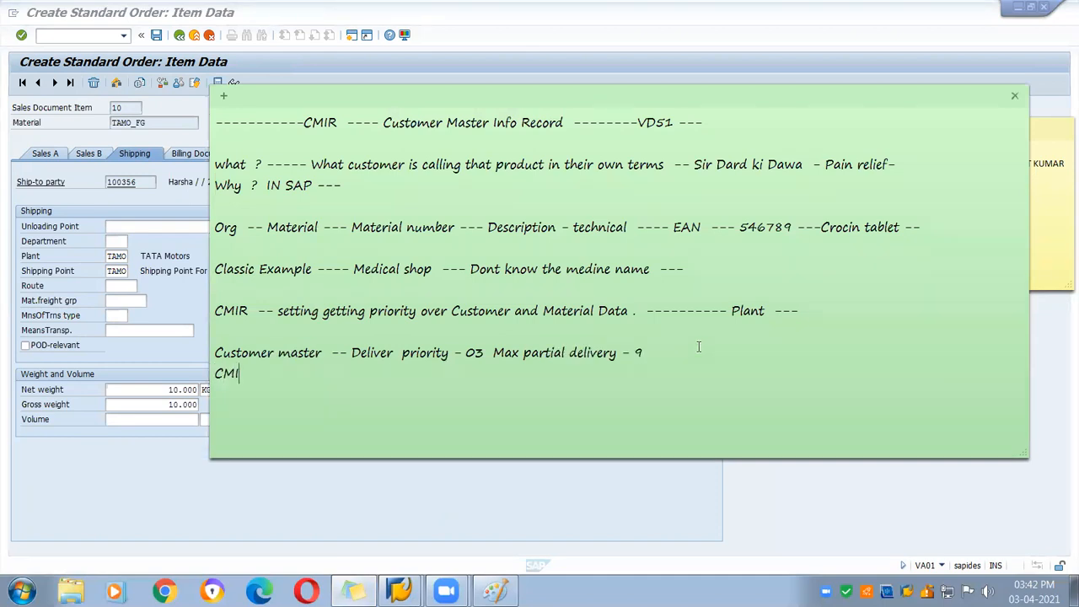
{"action": "type", "text": "R  has setting that  -- Max"}
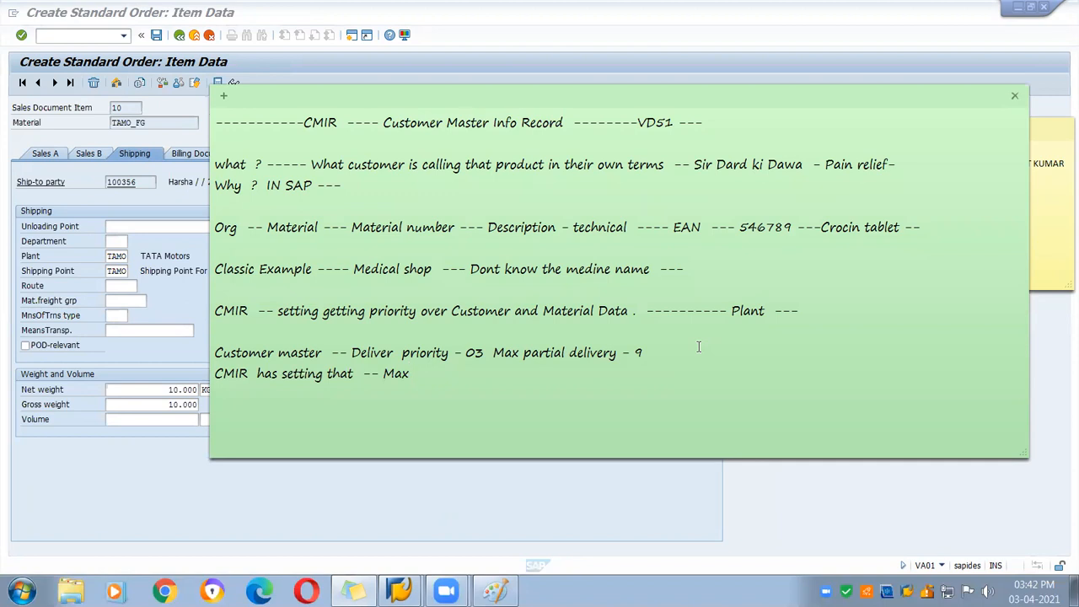
{"action": "type", "text": " -- 04  --"}
{"action": "left_click_drag", "start_coordinate": [376, 375], "coordinate": [479, 373]}
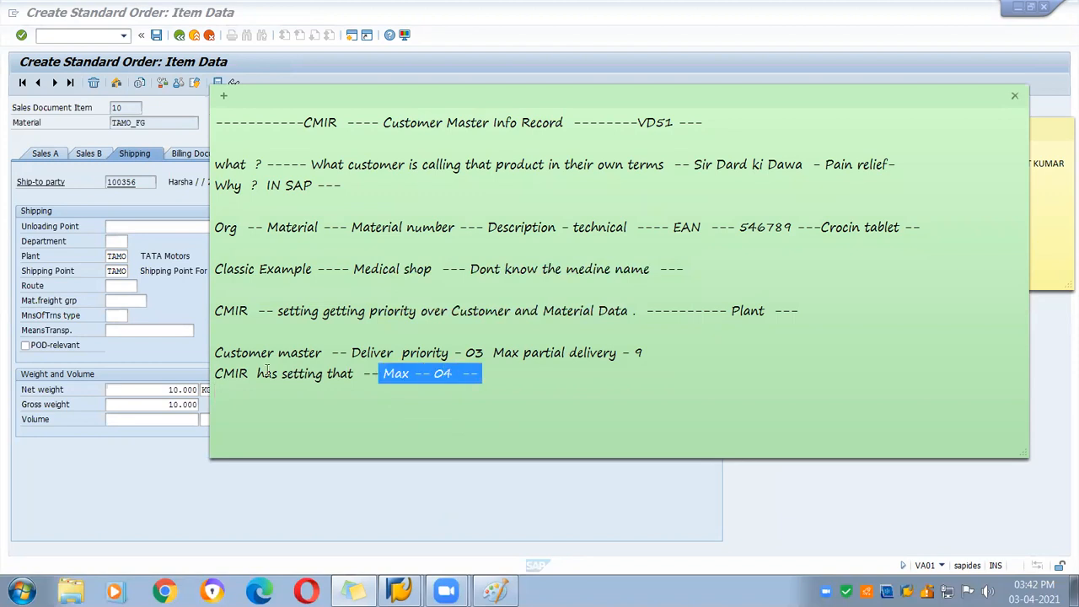
{"action": "left_click_drag", "start_coordinate": [225, 374], "coordinate": [377, 376]}
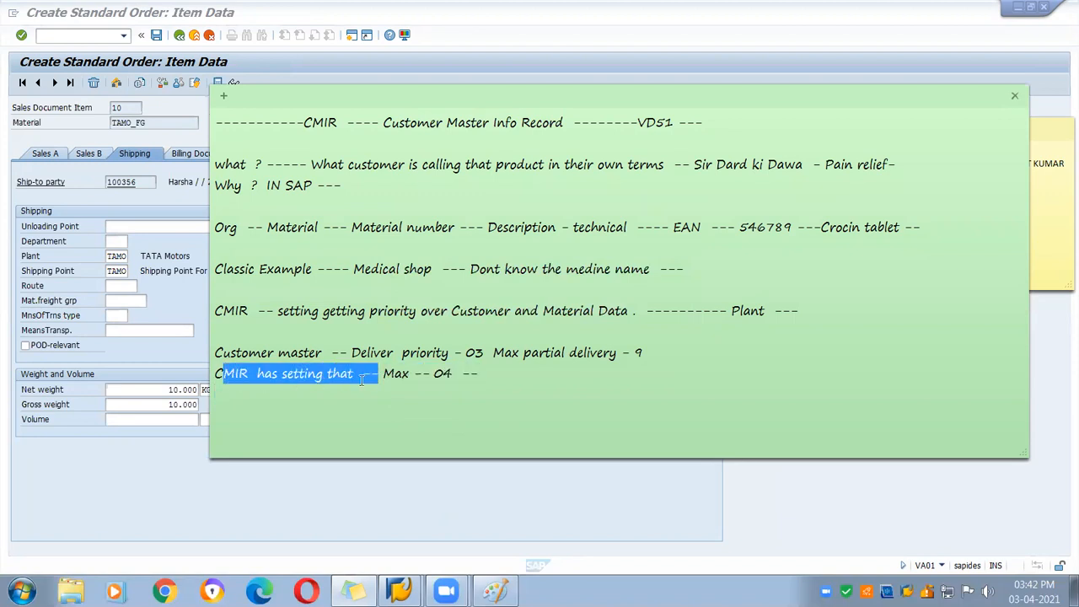
{"action": "left_click", "coordinate": [170, 221]}
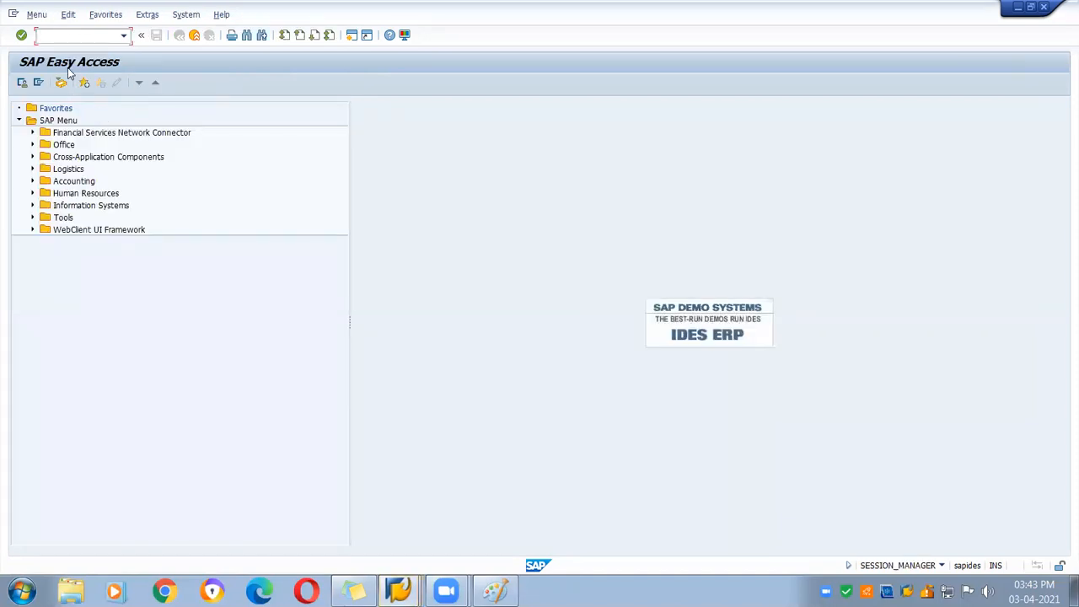
- Start VD51 in the other SAP session, switch to changing info records and open the TAMO_FG record's details
{"action": "key", "text": "alt+Tab"}
{"action": "key", "text": "alt+Tab"}
{"action": "type", "text": "/nvd51"}
{"action": "key", "text": "Return"}
{"action": "left_click", "coordinate": [58, 15]}
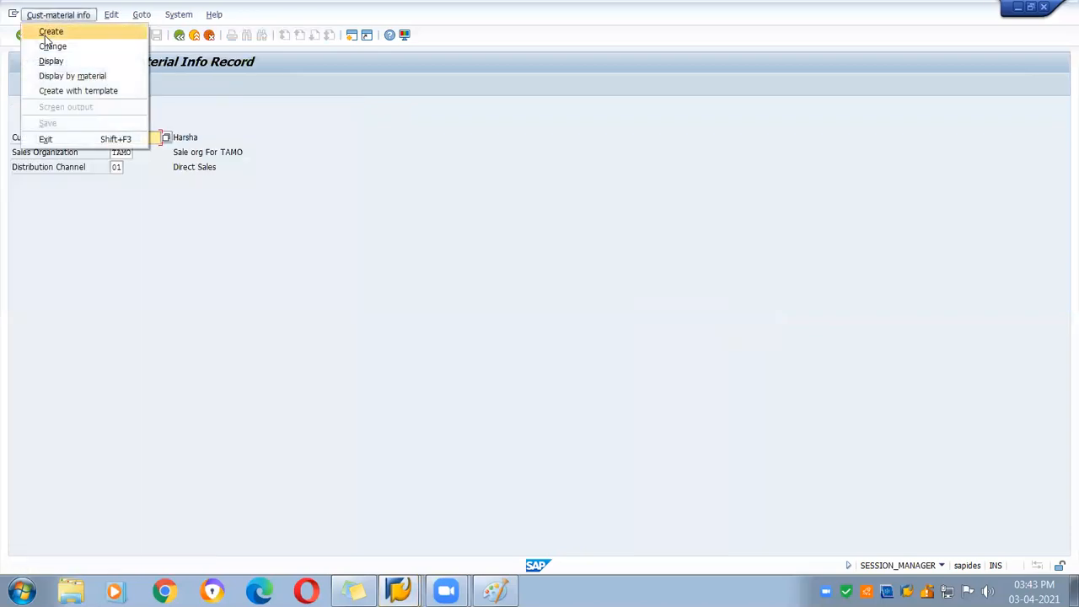
{"action": "left_click", "coordinate": [49, 46]}
{"action": "left_click", "coordinate": [22, 83]}
{"action": "double_click", "coordinate": [64, 182]}
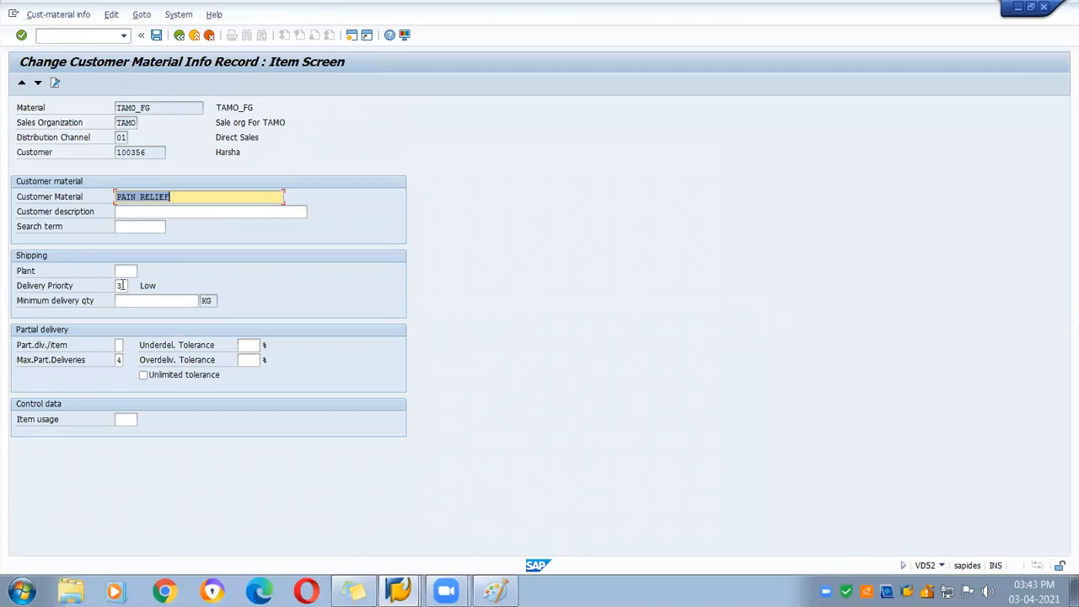
- Compare the delivery priority with the order item, set it to 5 in the TAMO_FG info record and save
{"action": "left_click", "coordinate": [120, 285]}
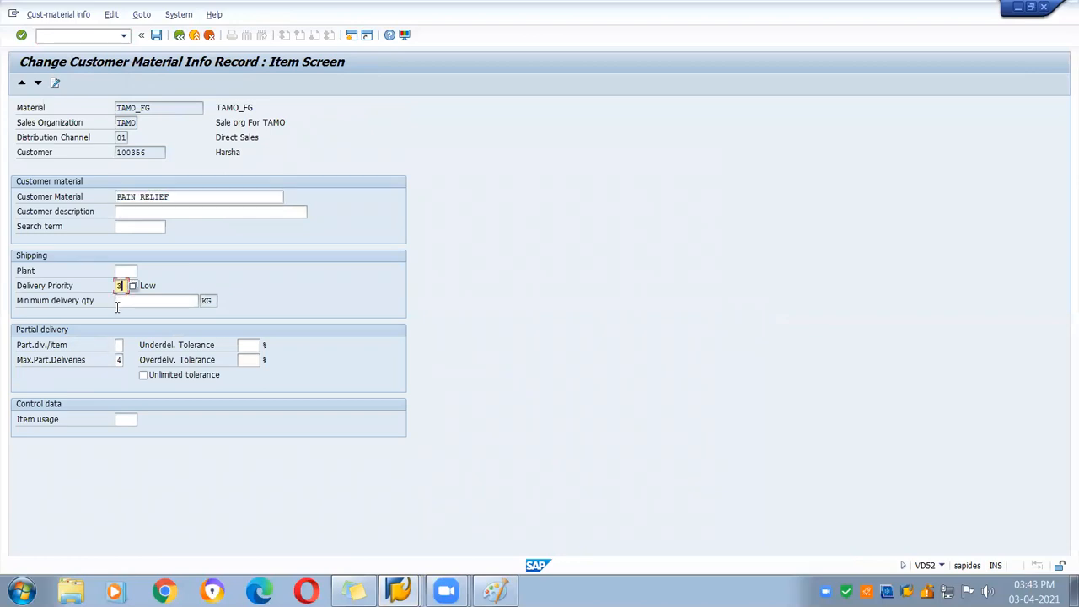
{"action": "key", "text": "alt+Tab"}
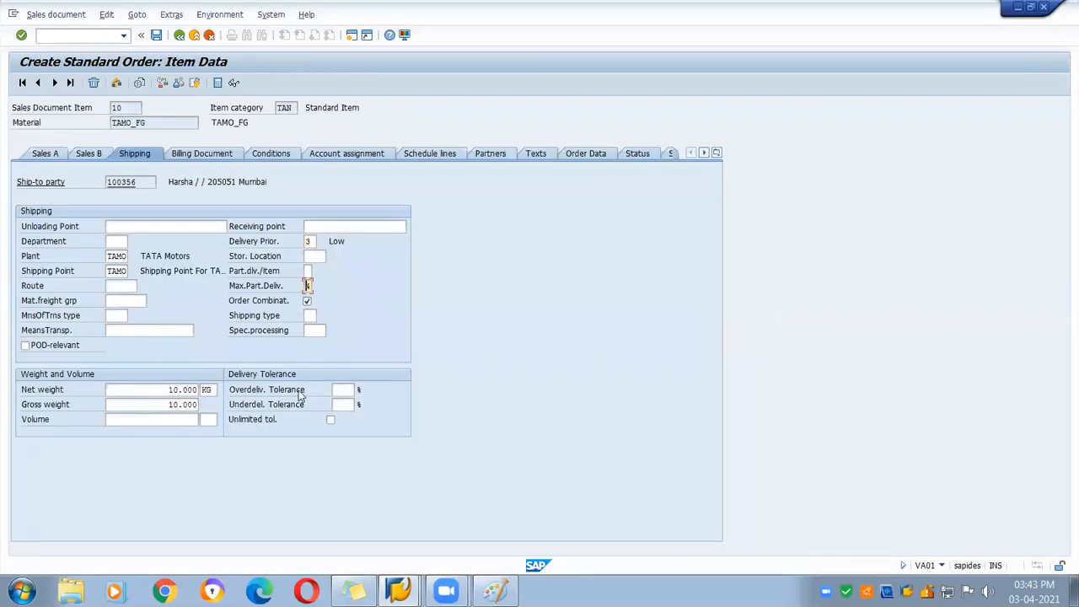
{"action": "key", "text": "alt+Tab"}
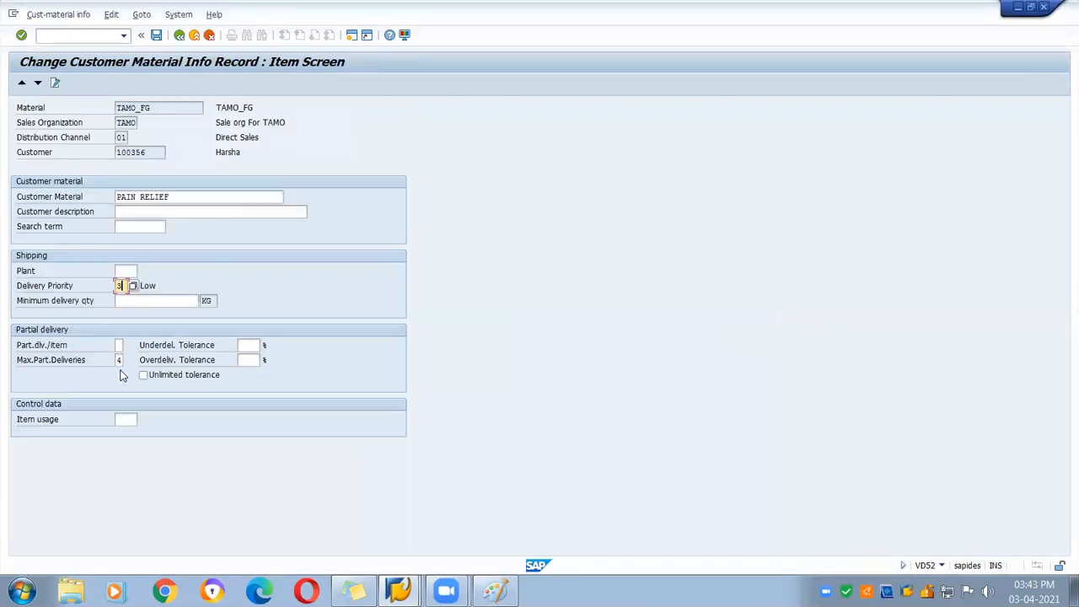
{"action": "left_click", "coordinate": [119, 287]}
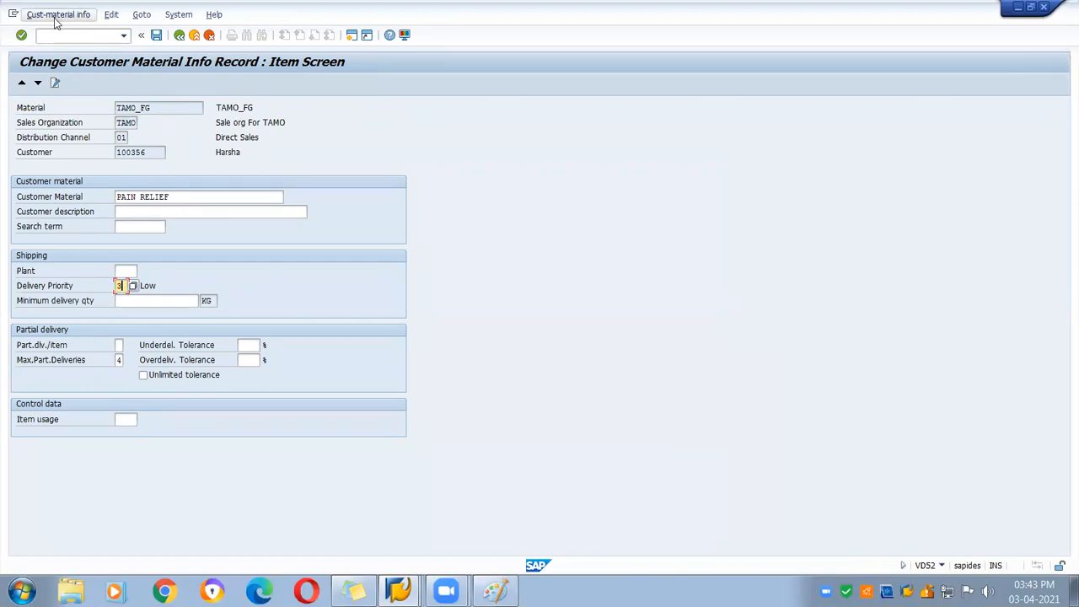
{"action": "key", "text": "BackSpace"}
{"action": "type", "text": "5"}
{"action": "key", "text": "Return"}
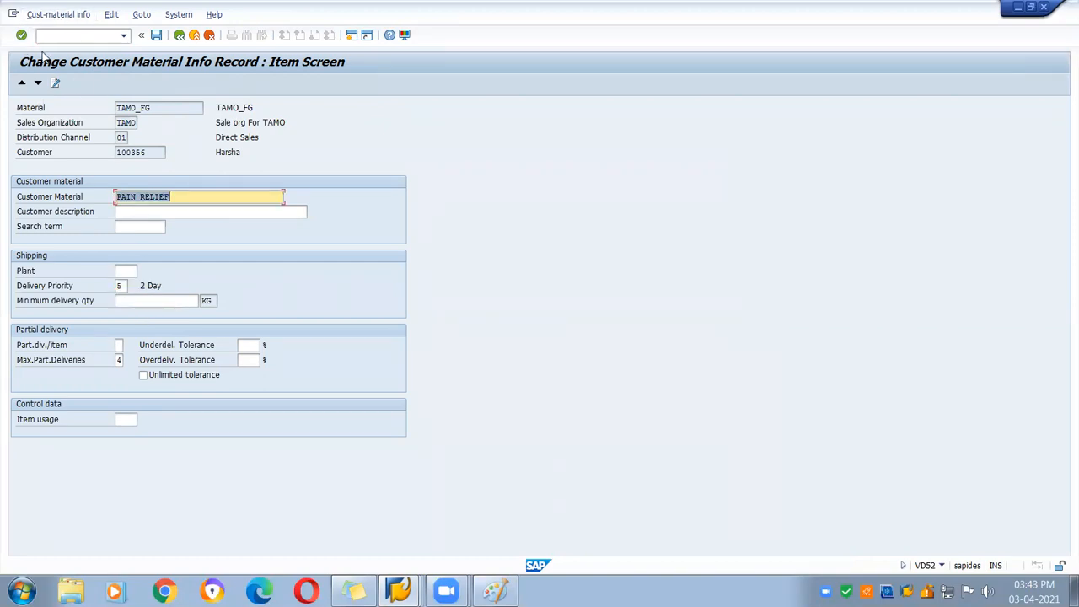
{"action": "left_click", "coordinate": [156, 34]}
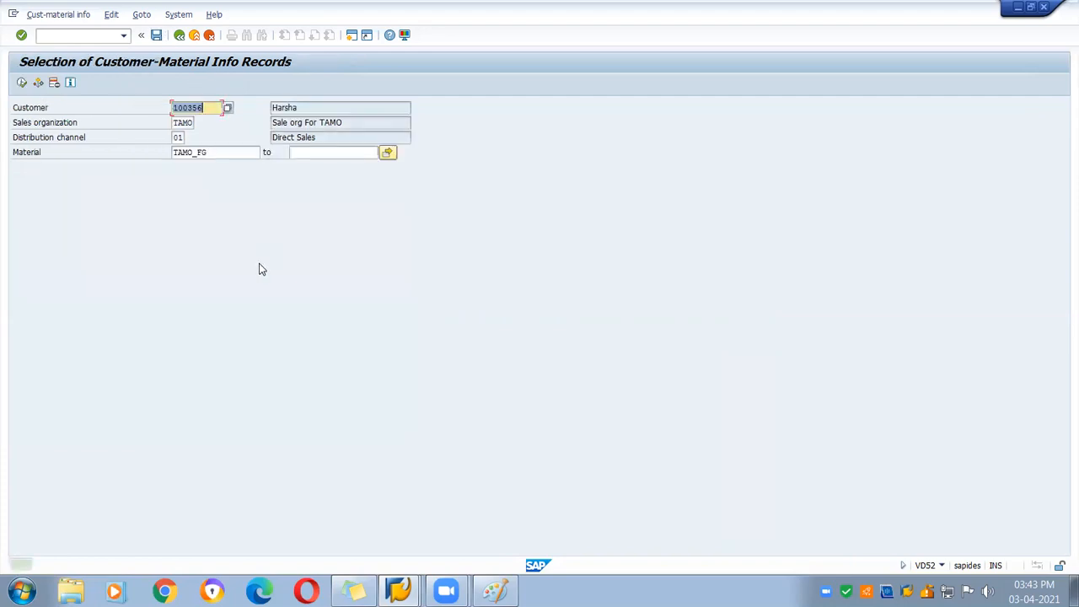
- Reopen the TAMO_FG info record to check its delivery priority, and return to the sales order session
{"action": "left_click", "coordinate": [21, 82]}
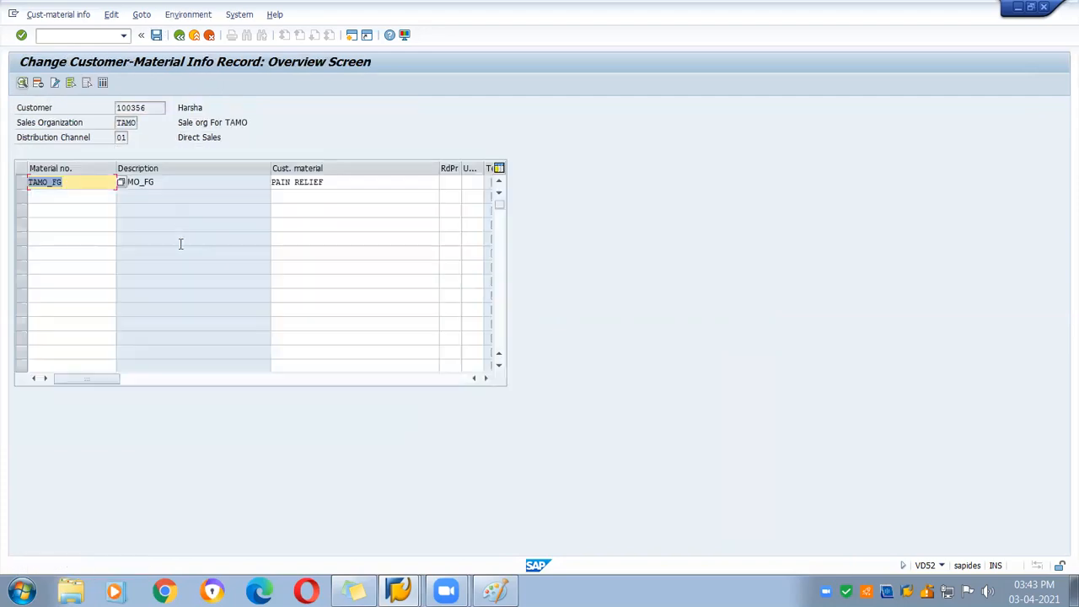
{"action": "double_click", "coordinate": [81, 187]}
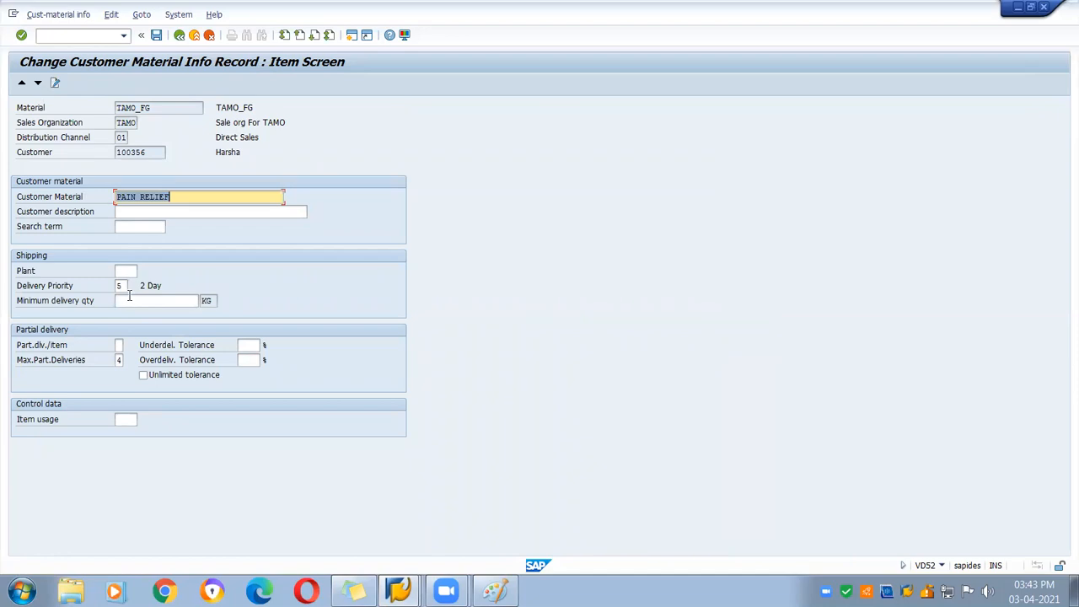
{"action": "key", "text": "alt+Tab"}
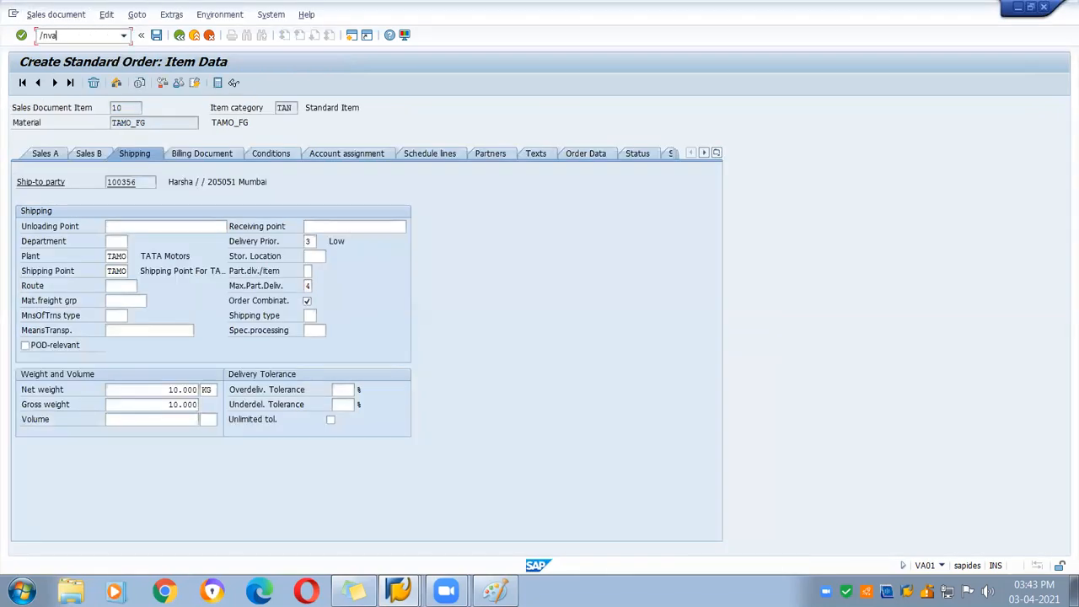
- Start a new VA01 standard order for the same sold-to customer with order reason 000 Internet OK
{"action": "left_click", "coordinate": [61, 36]}
{"action": "type", "text": "/nva01"}
{"action": "key", "text": "Return"}
{"action": "key", "text": "Return"}
{"action": "left_click", "coordinate": [118, 123]}
{"action": "left_click", "coordinate": [119, 137]}
{"action": "key", "text": "Return"}
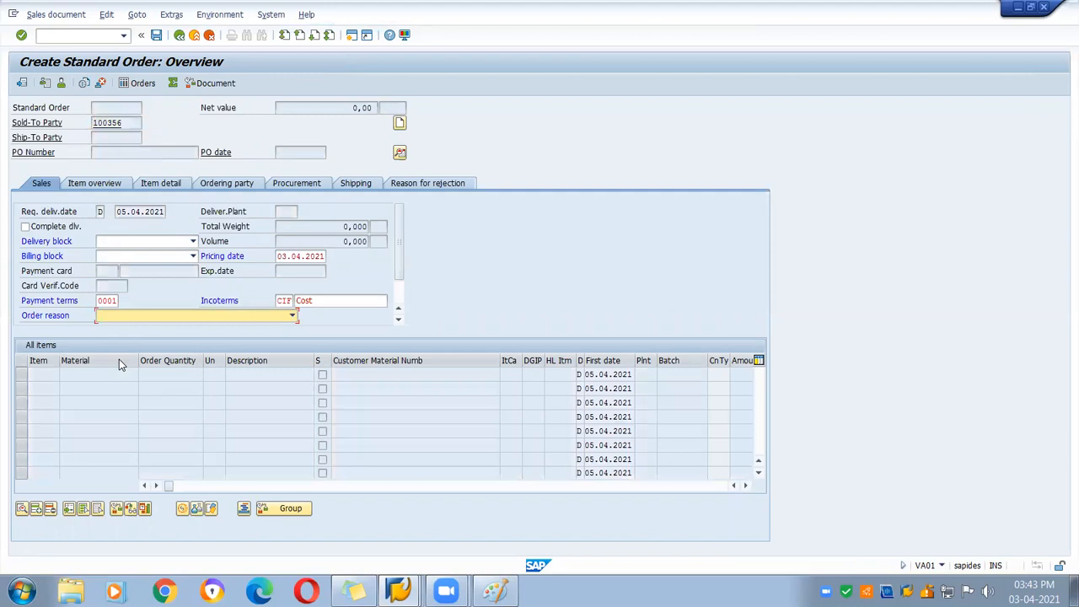
{"action": "left_click", "coordinate": [117, 317]}
{"action": "left_click", "coordinate": [117, 332]}
{"action": "key", "text": "Return"}
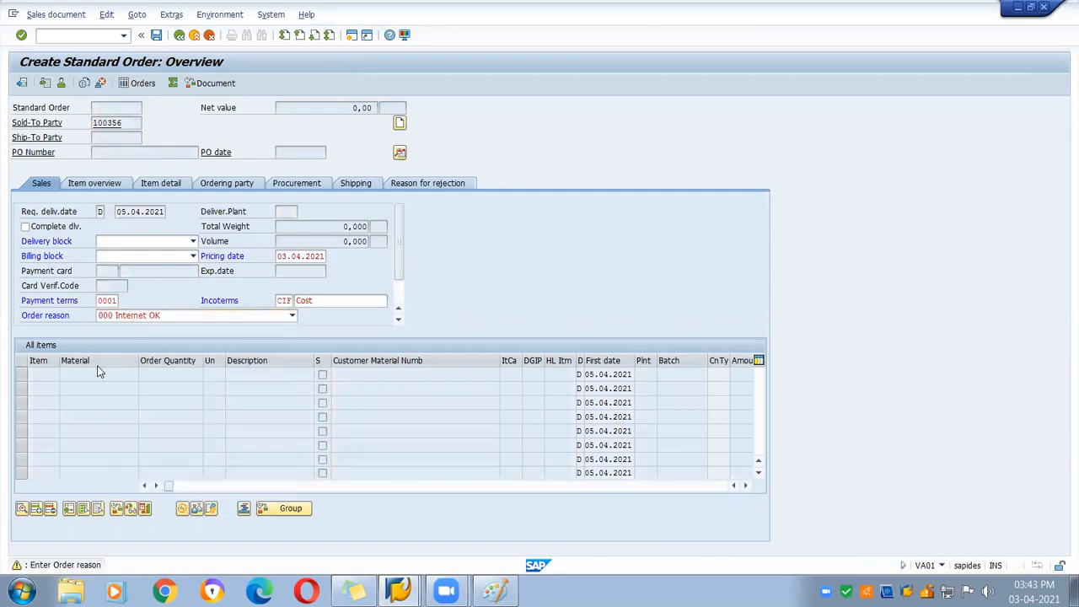
- Add material TAMO_FG with an order quantity of 1 as the first item of the order
{"action": "left_click", "coordinate": [93, 375]}
{"action": "left_click", "coordinate": [91, 388]}
{"action": "left_click", "coordinate": [171, 376]}
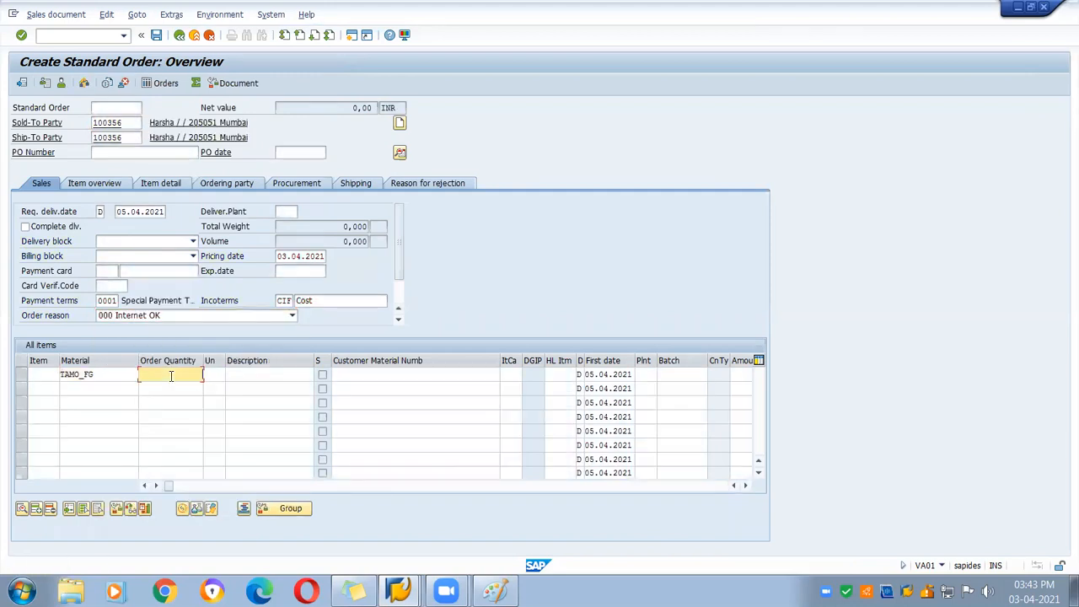
{"action": "type", "text": "1"}
{"action": "key", "text": "Return"}
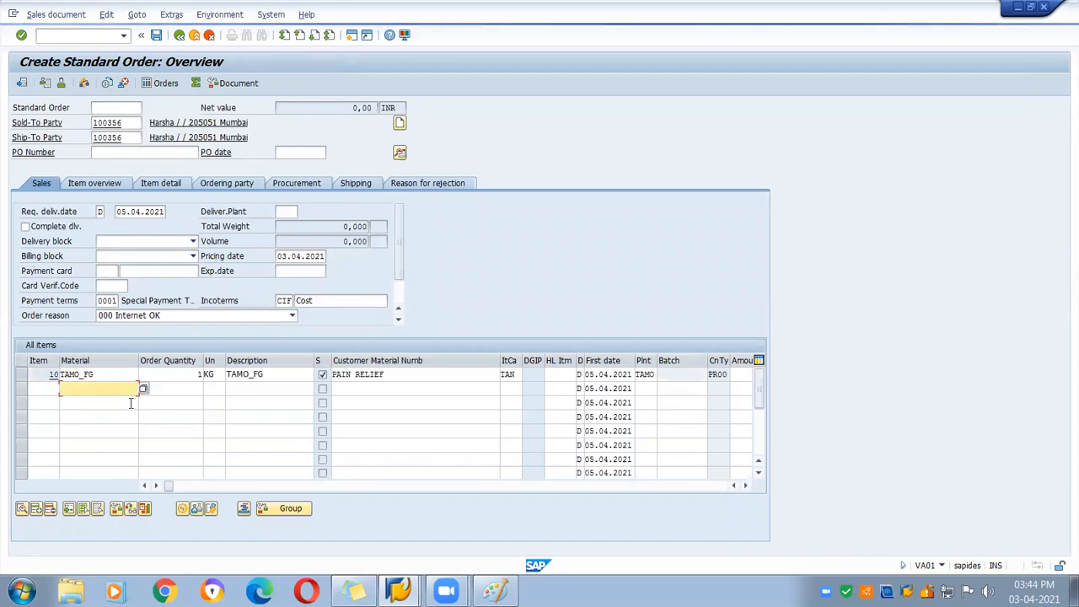
- Check the order item's customer material number, delivery priority and maximum partial deliveries against the customer master values in the notes
{"action": "left_click_drag", "start_coordinate": [411, 374], "coordinate": [329, 377]}
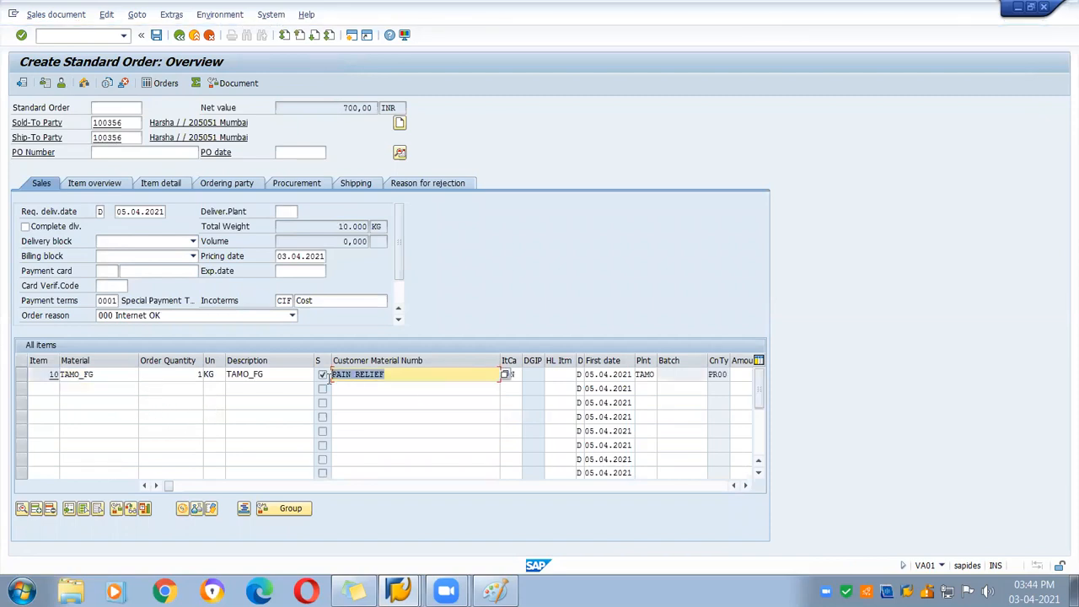
{"action": "double_click", "coordinate": [80, 376]}
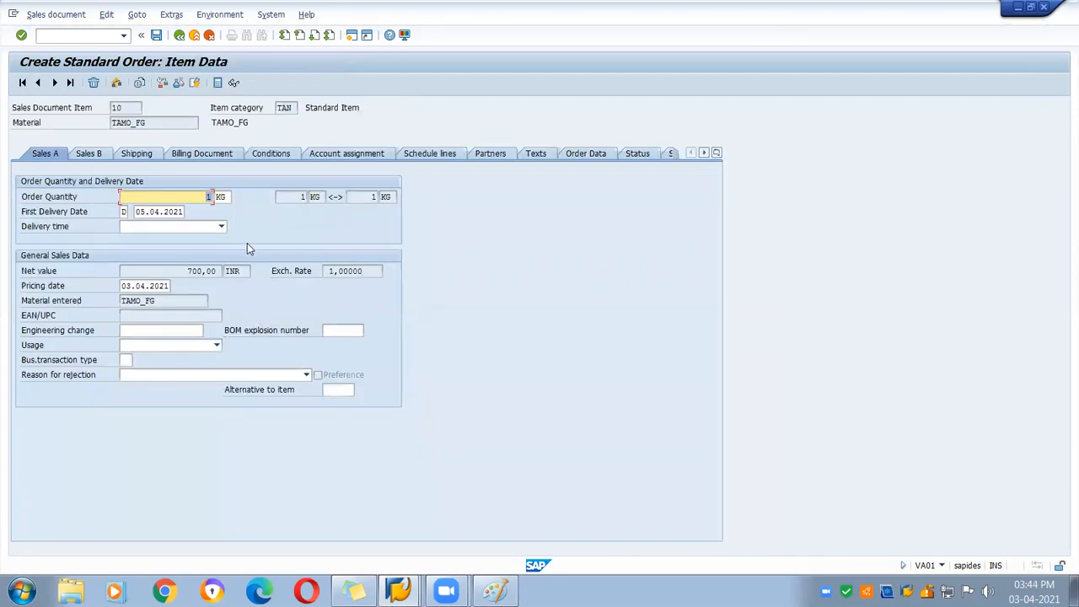
{"action": "left_click", "coordinate": [145, 160]}
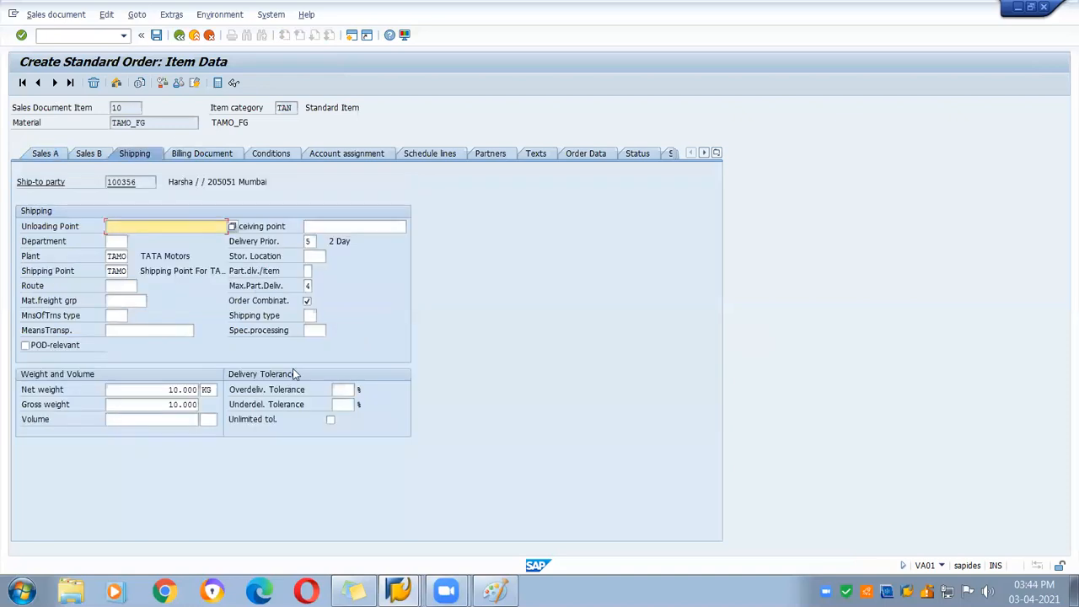
{"action": "left_click", "coordinate": [309, 241]}
{"action": "left_click", "coordinate": [307, 286]}
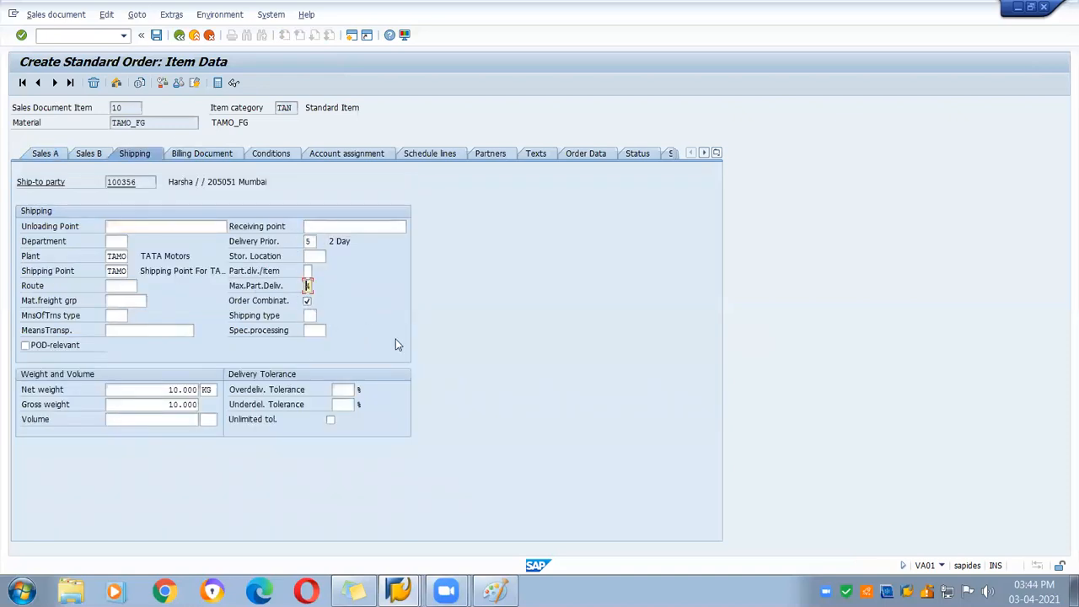
{"action": "left_click", "coordinate": [354, 590]}
{"action": "left_click_drag", "start_coordinate": [463, 352], "coordinate": [483, 355]}
{"action": "left_click_drag", "start_coordinate": [624, 357], "coordinate": [648, 354]}
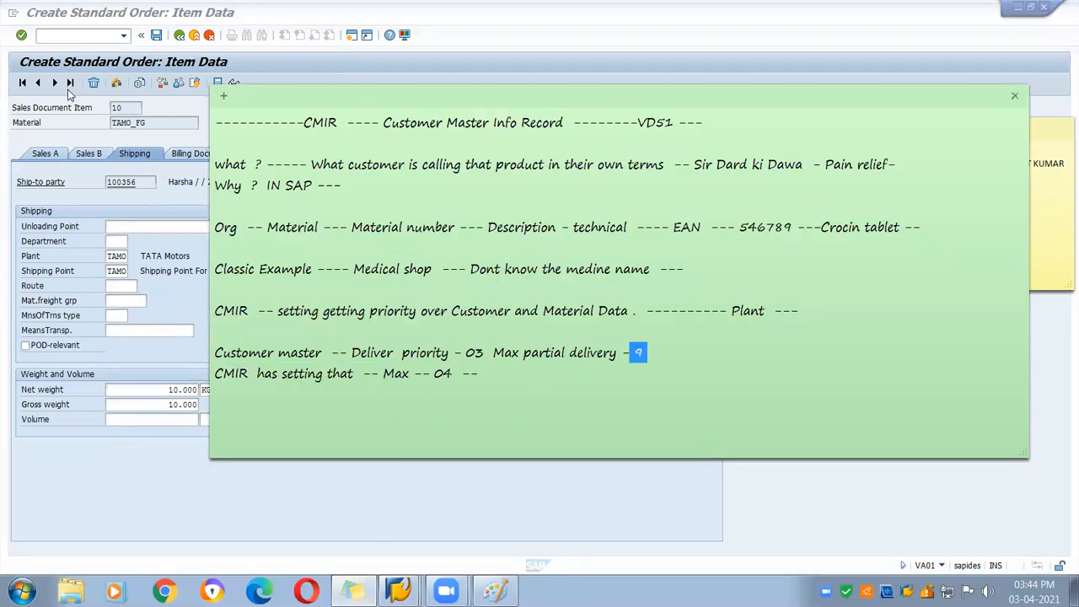
- Switch to the VD52 session and reopen the overview of the customer's info record for material TAMO_FG
{"action": "left_click", "coordinate": [88, 139]}
{"action": "key", "text": "alt+Tab"}
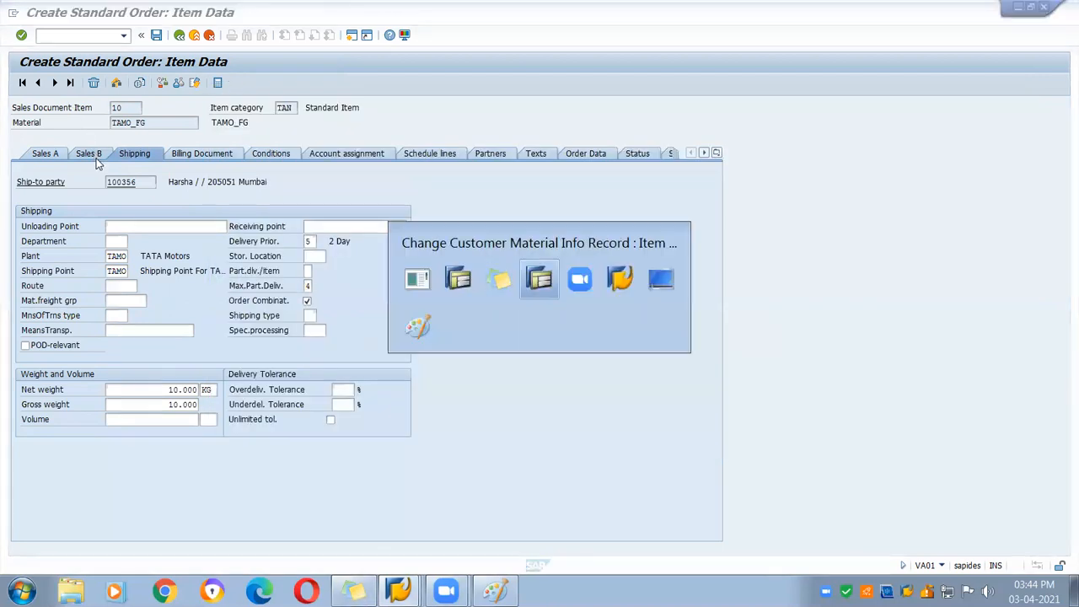
{"action": "left_click", "coordinate": [54, 37]}
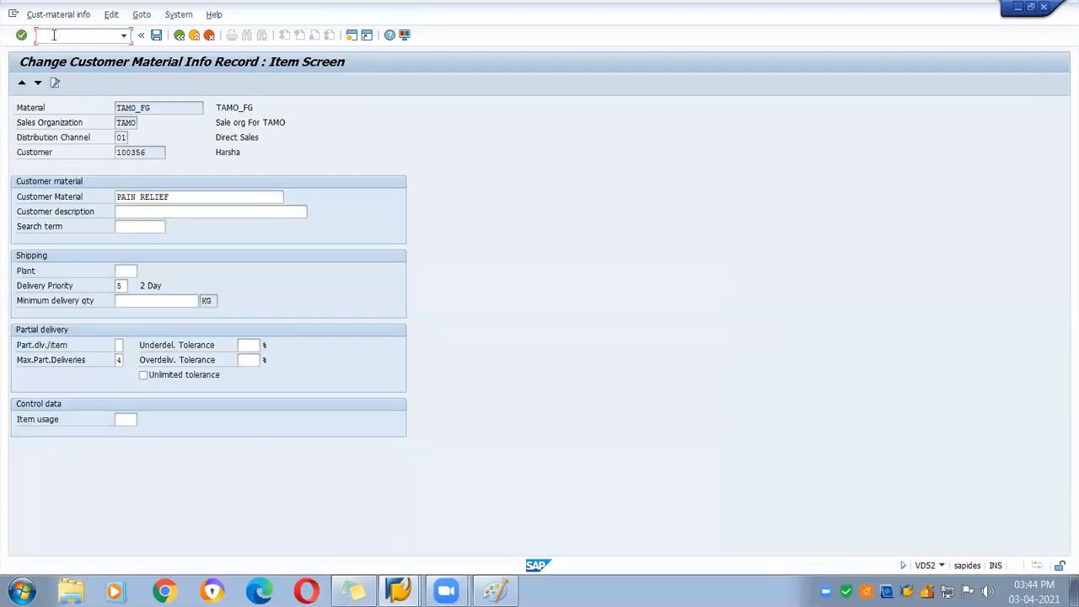
{"action": "left_click", "coordinate": [59, 14]}
{"action": "left_click", "coordinate": [53, 46]}
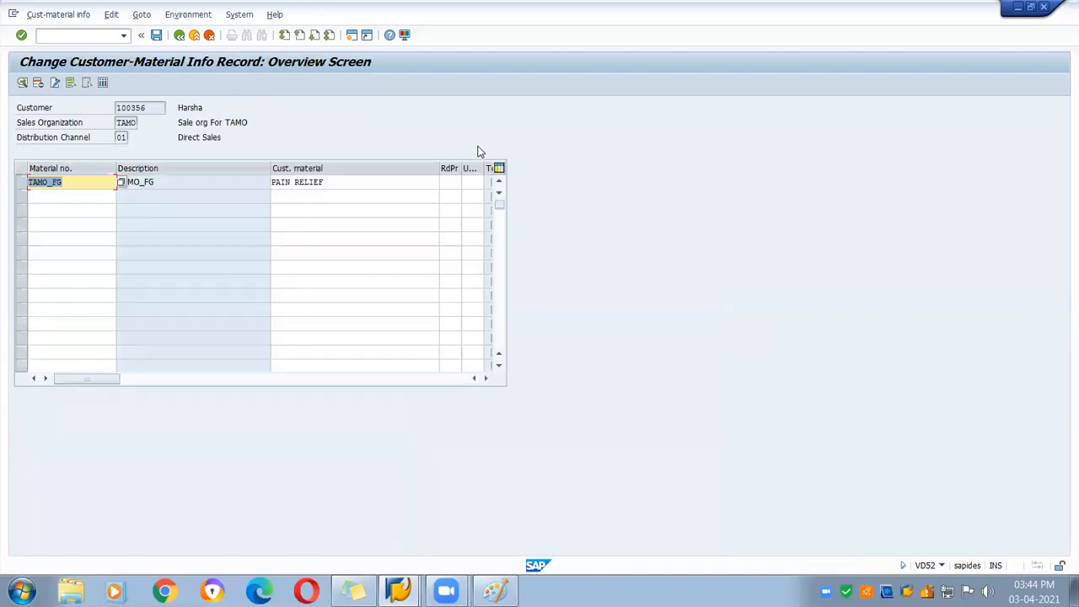
{"action": "key", "text": "F3"}
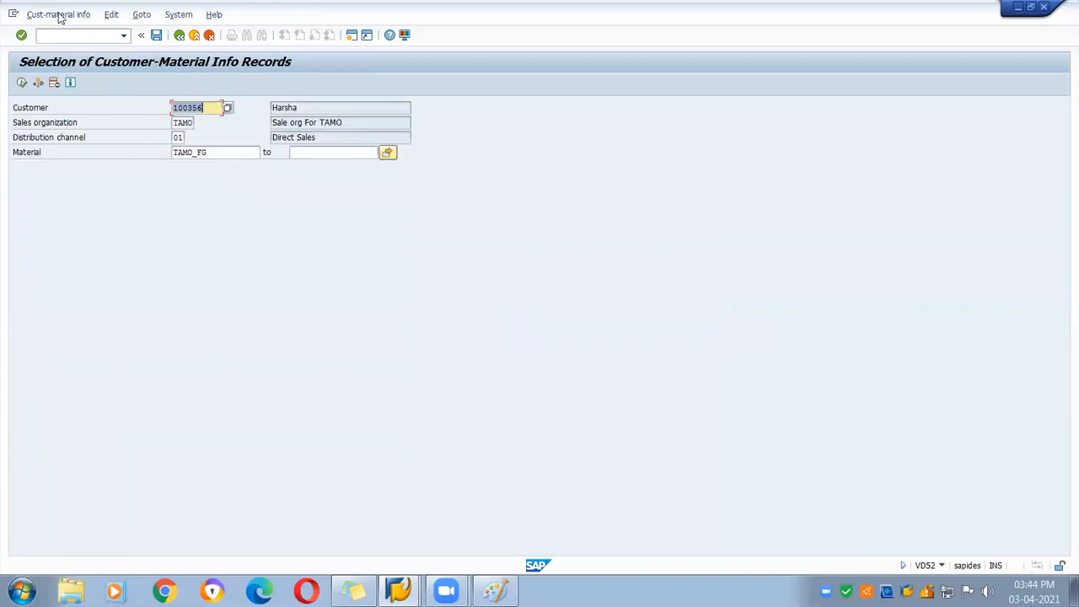
{"action": "left_click", "coordinate": [58, 15]}
{"action": "left_click", "coordinate": [53, 45]}
{"action": "key", "text": "F8"}
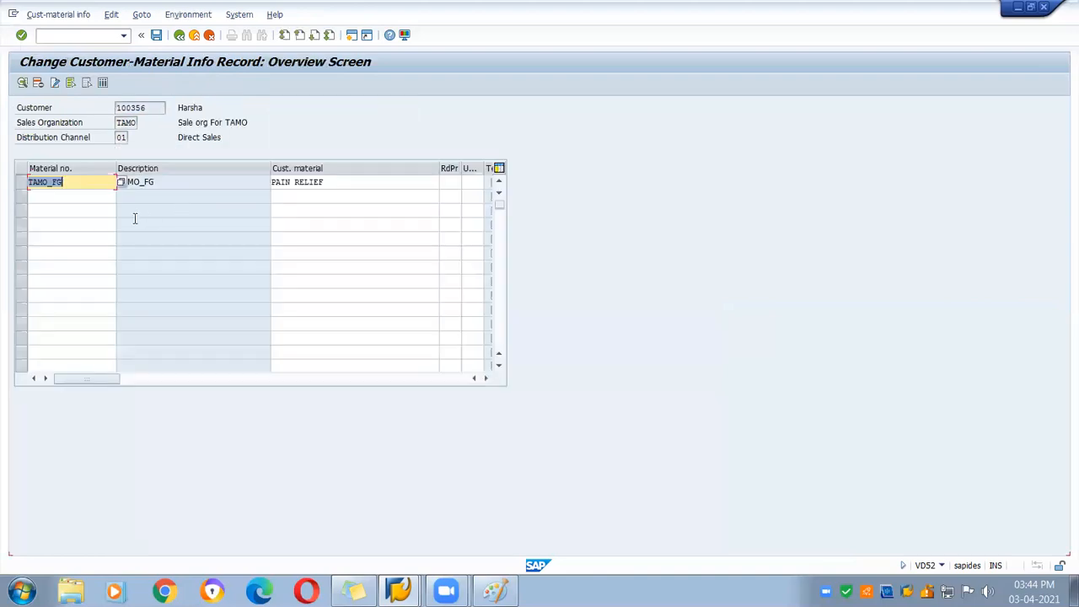
- Delete the TAMO_FG item from the customer-material info record and save the change
{"action": "left_click", "coordinate": [58, 16]}
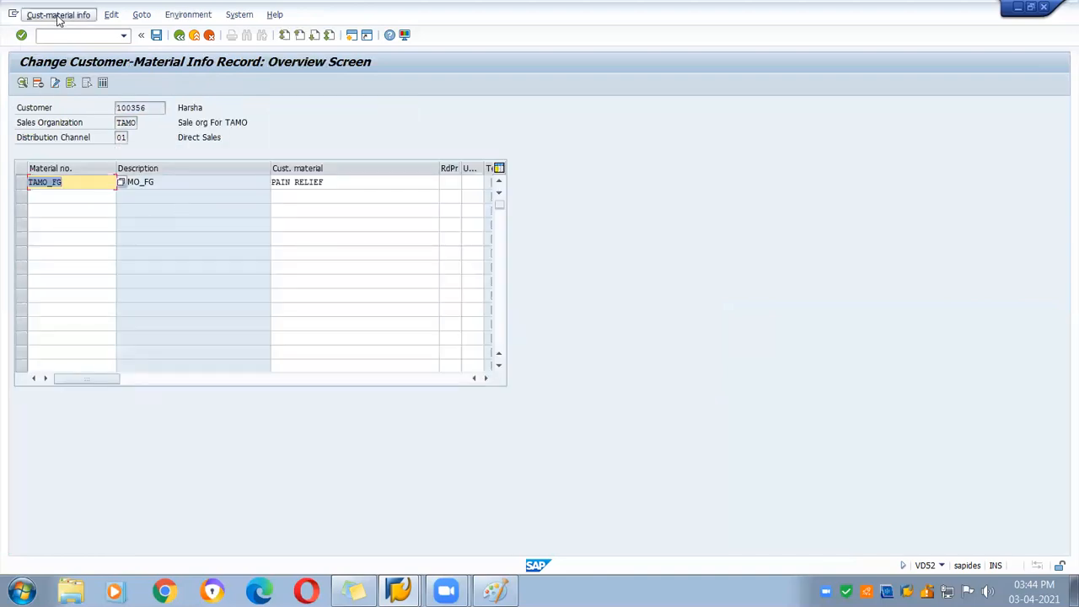
{"action": "left_click", "coordinate": [421, 132]}
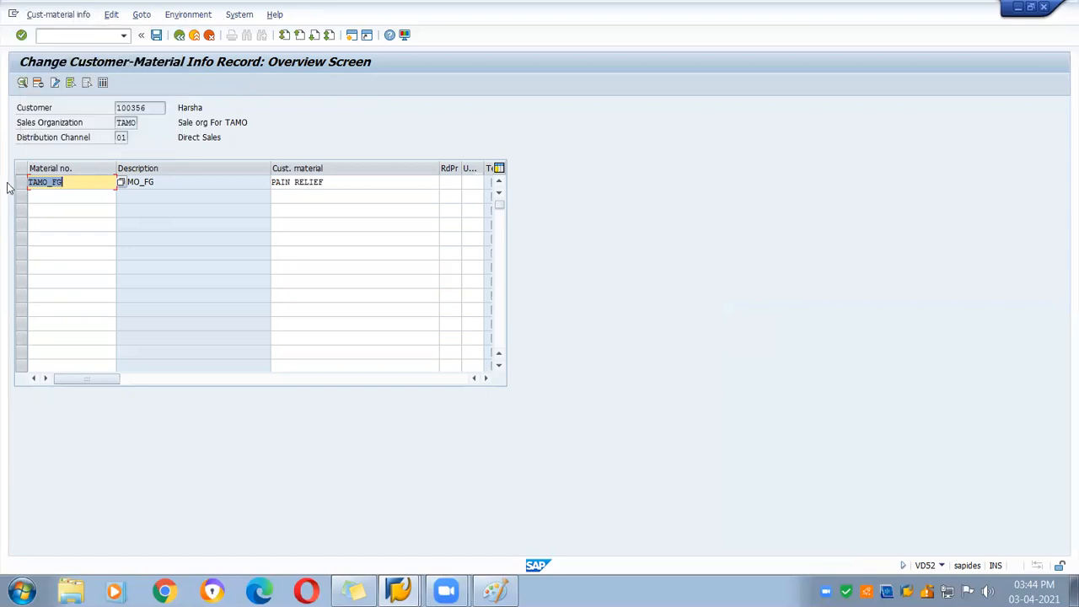
{"action": "left_click", "coordinate": [38, 83]}
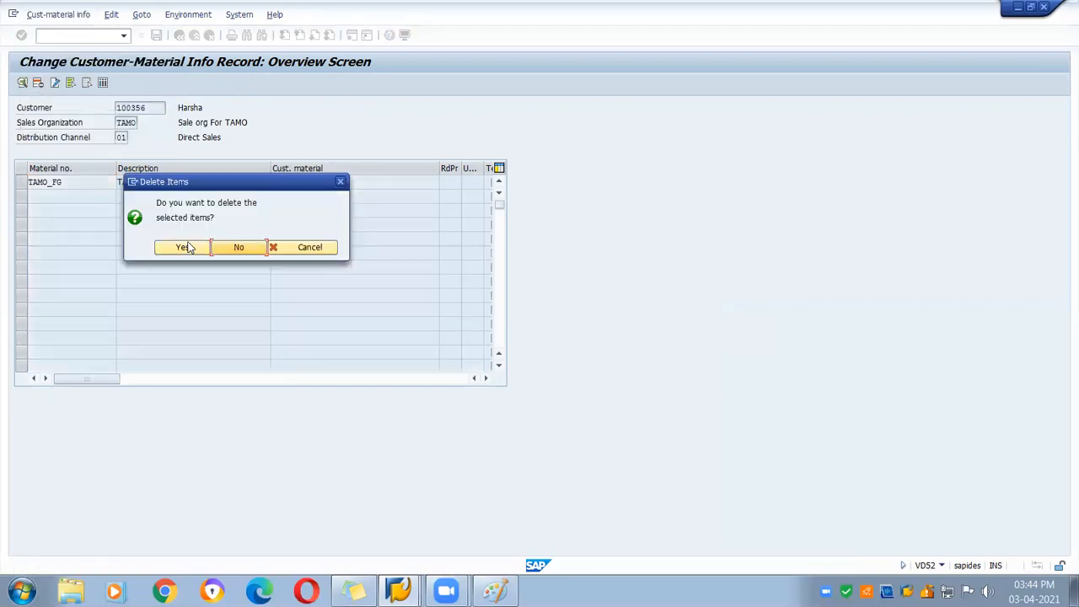
{"action": "left_click", "coordinate": [183, 247]}
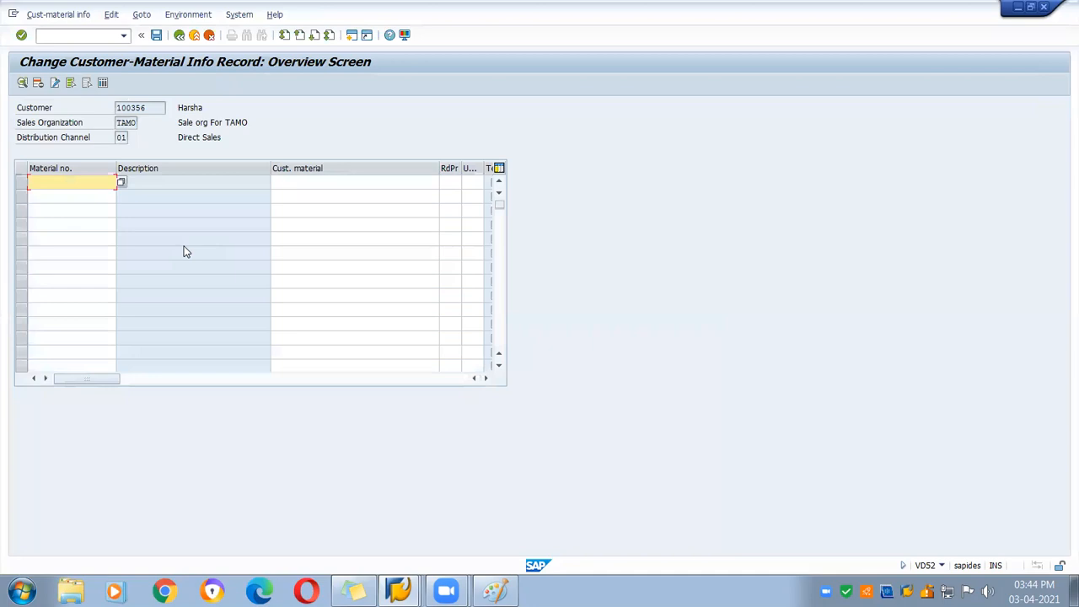
{"action": "left_click", "coordinate": [157, 35]}
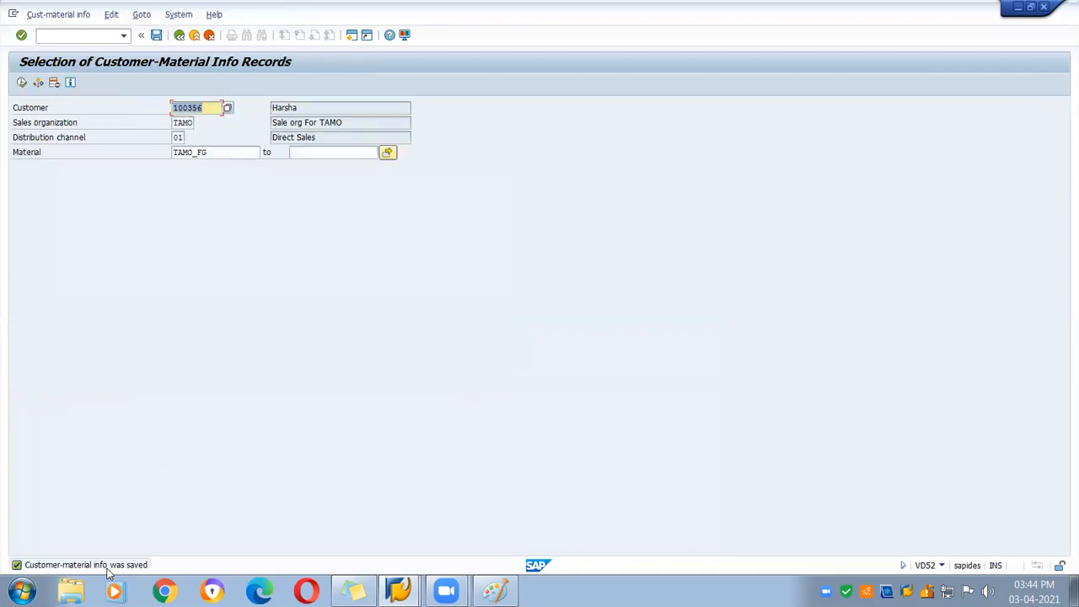
- Start a new VA01 standard order for the same sold-to customer with order reason 000 Internet OK
{"action": "left_click", "coordinate": [55, 34]}
{"action": "type", "text": "/nva01"}
{"action": "key", "text": "Return"}
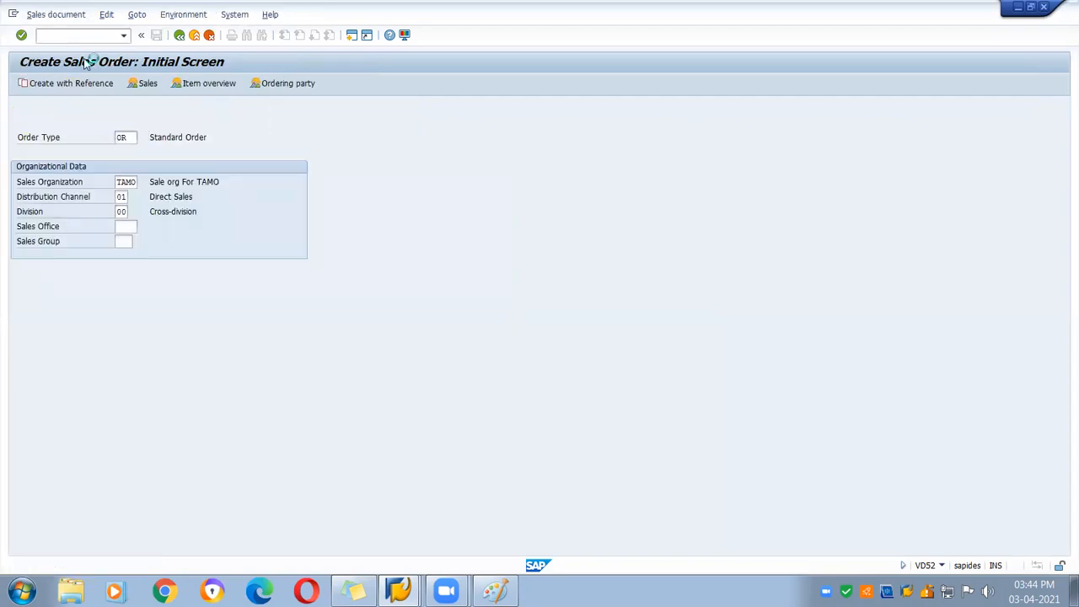
{"action": "key", "text": "Return"}
{"action": "type", "text": "100356"}
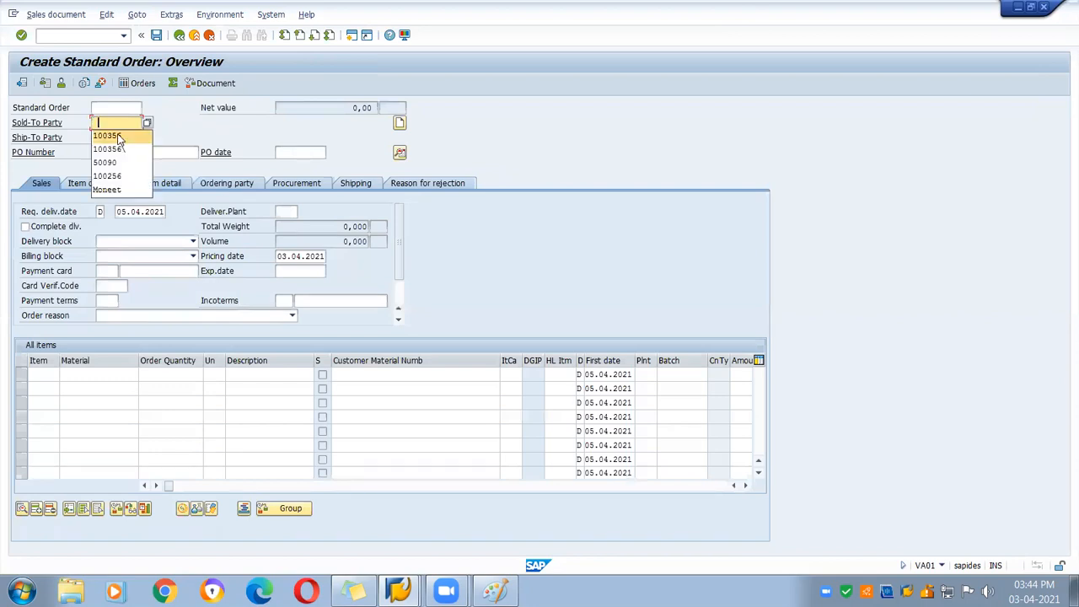
{"action": "key", "text": "Return"}
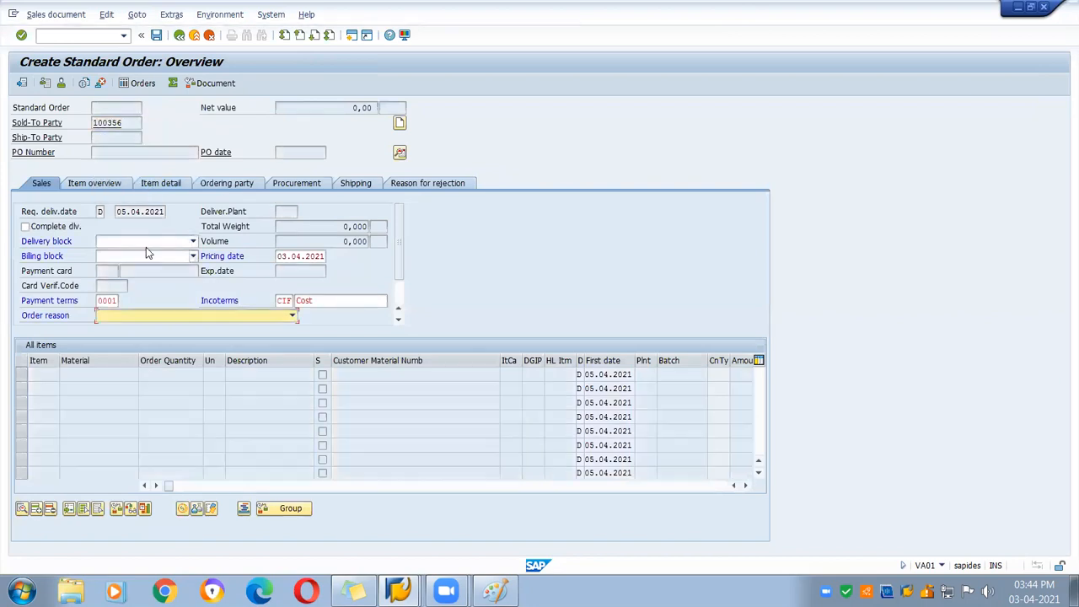
{"action": "left_click", "coordinate": [125, 317]}
{"action": "left_click", "coordinate": [124, 328]}
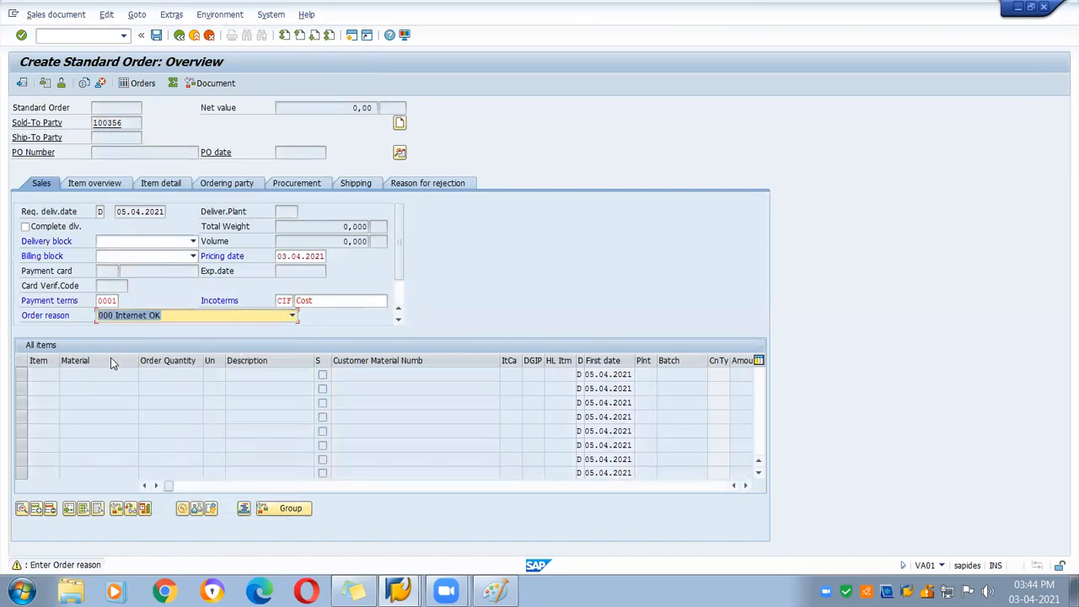
{"action": "key", "text": "Return"}
- Enter material TAMO_FG with an order quantity of 1 as the first order item
{"action": "left_click", "coordinate": [90, 377]}
{"action": "left_click", "coordinate": [90, 386]}
{"action": "left_click", "coordinate": [188, 373]}
{"action": "key", "text": "Return"}
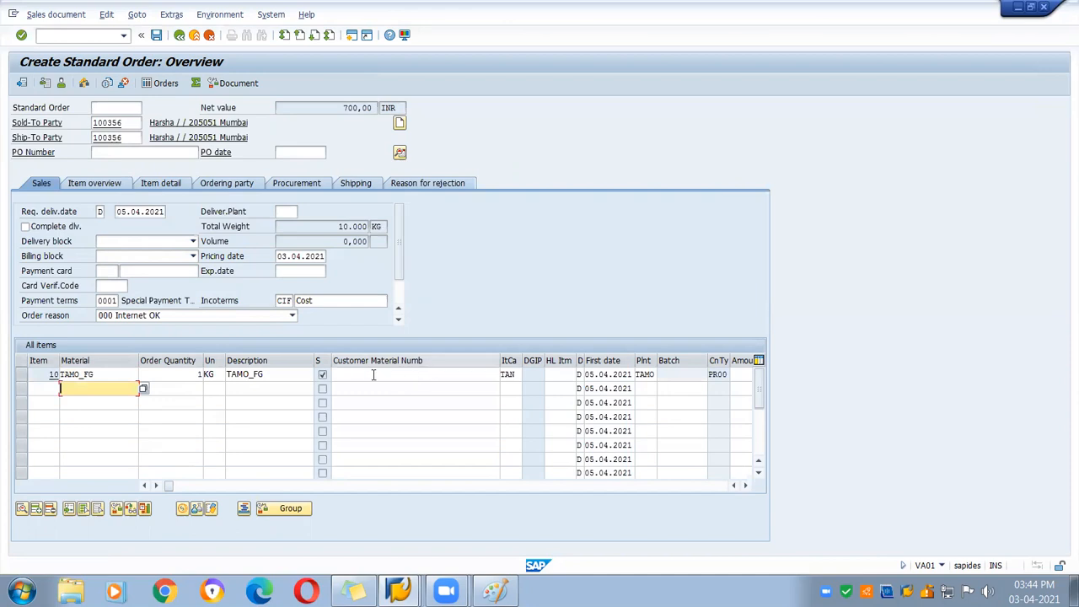
- Open the new item's shipping data and compare its delivery priority and maximum partial deliveries with the customer master and CMIR notes
{"action": "double_click", "coordinate": [97, 376]}
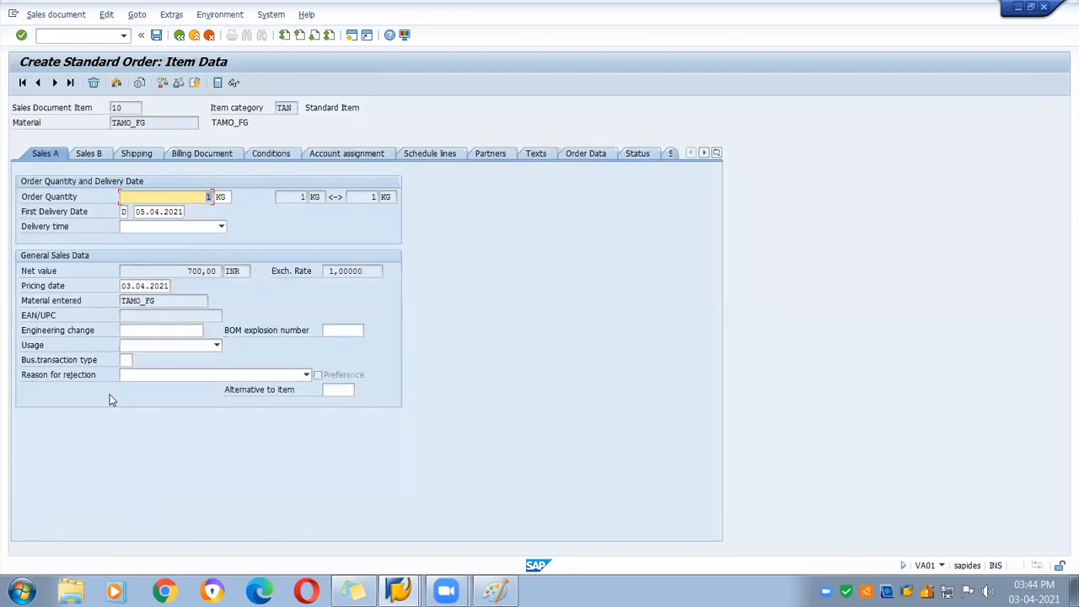
{"action": "left_click", "coordinate": [137, 154]}
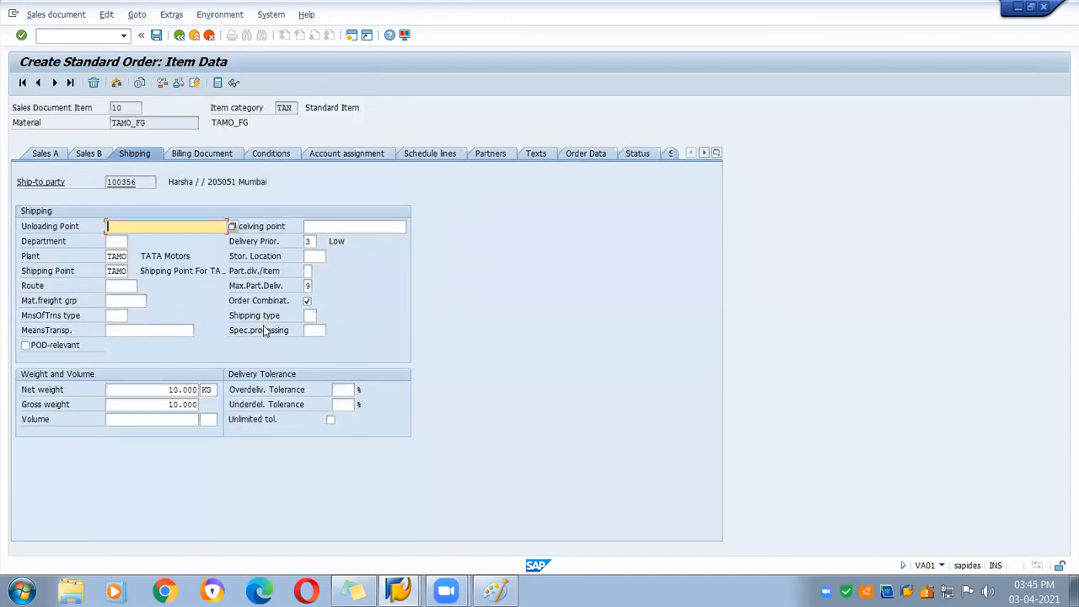
{"action": "left_click", "coordinate": [311, 242]}
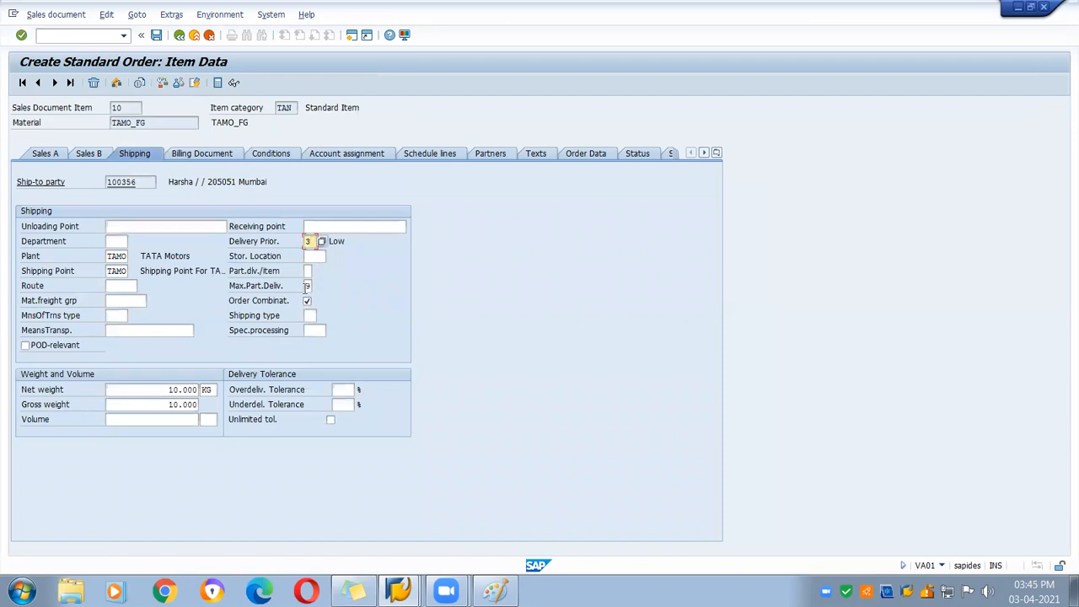
{"action": "left_click", "coordinate": [354, 590]}
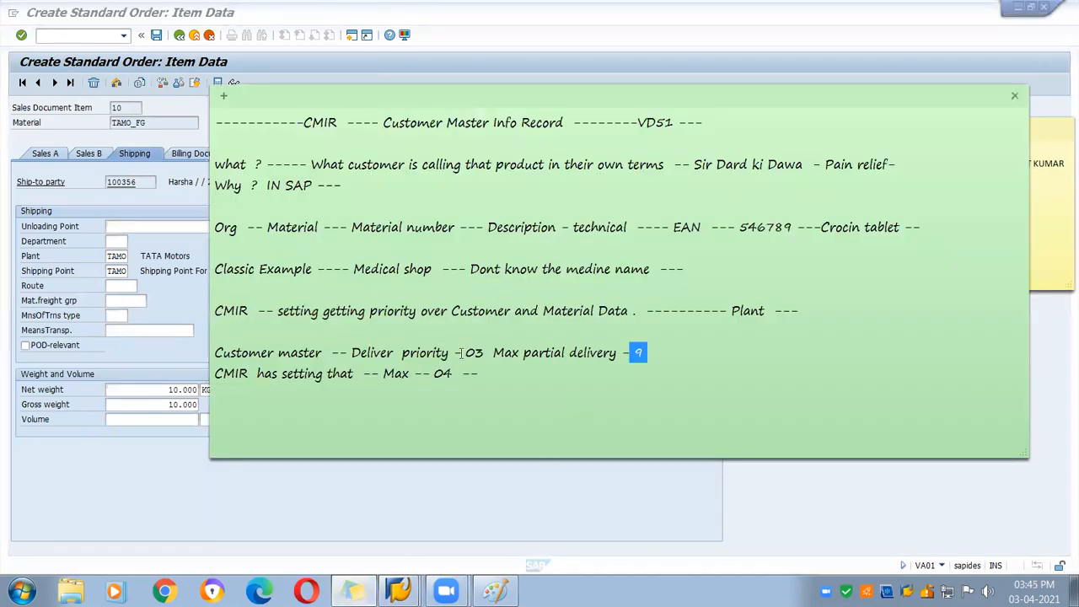
{"action": "left_click_drag", "start_coordinate": [461, 353], "coordinate": [484, 354]}
{"action": "left_click_drag", "start_coordinate": [628, 354], "coordinate": [655, 354]}
{"action": "left_click_drag", "start_coordinate": [224, 375], "coordinate": [256, 374]}
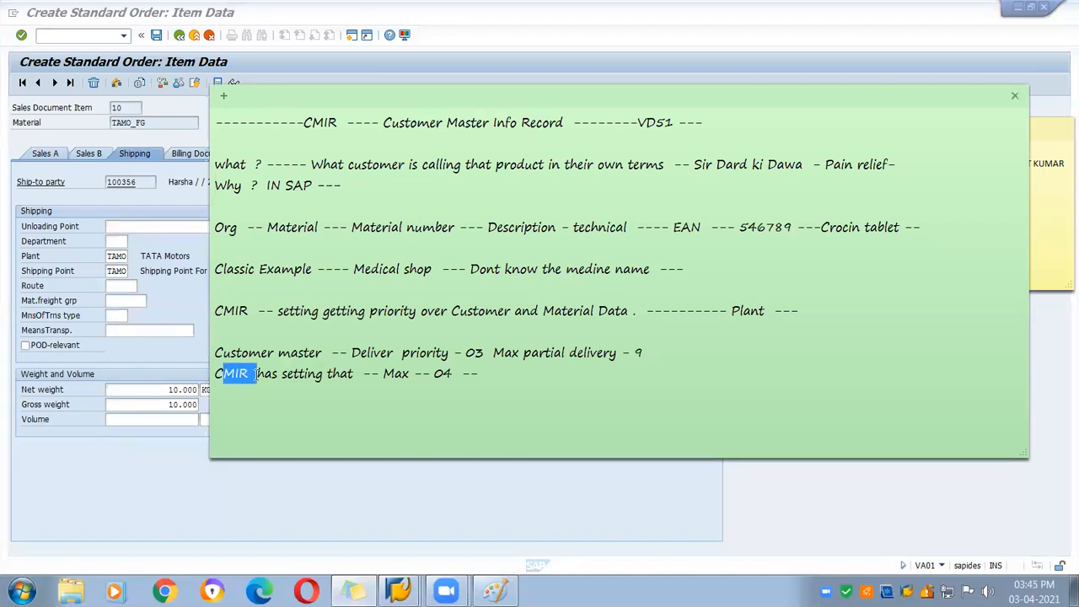
{"action": "left_click_drag", "start_coordinate": [393, 374], "coordinate": [447, 378]}
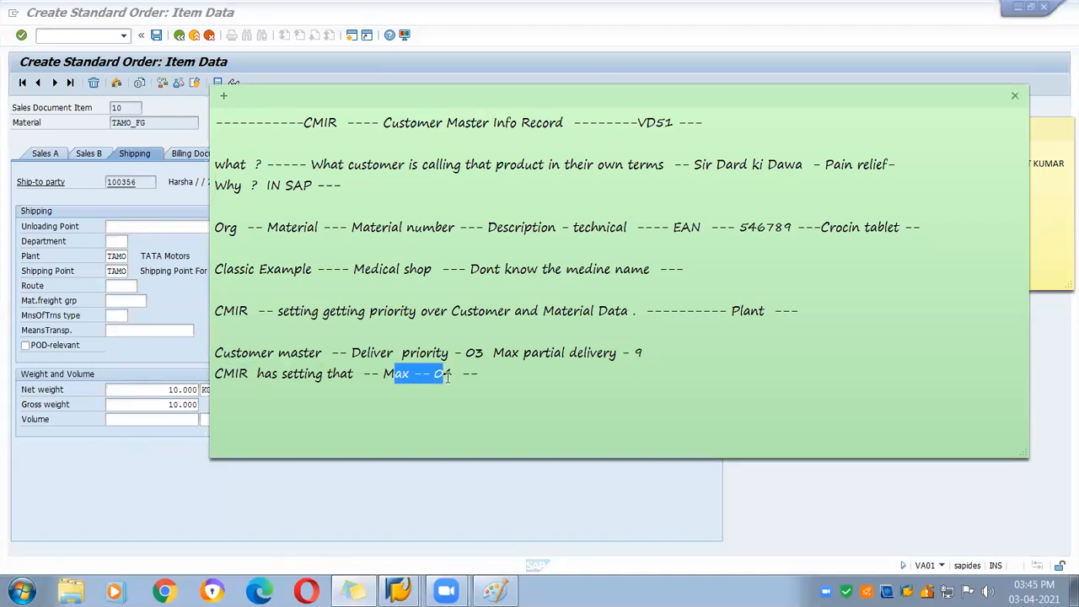
- Extend the CMIR settings line in the notes with "Delivery priority -05"
{"action": "left_click", "coordinate": [490, 376]}
{"action": "type", "text": "Delivery 05"}
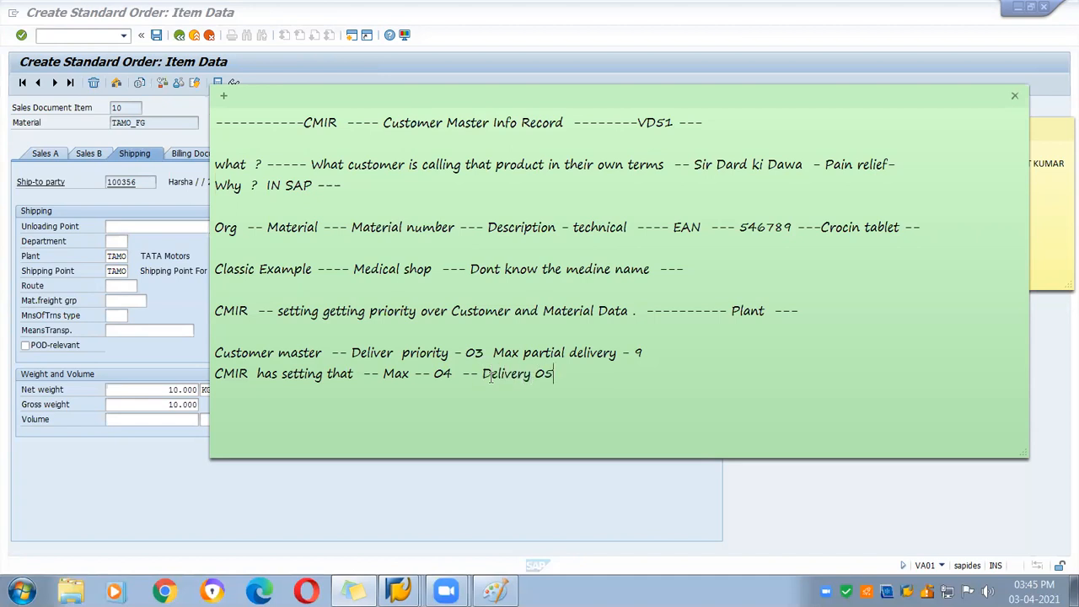
{"action": "left_click", "coordinate": [534, 375]}
{"action": "type", "text": "pr"}
{"action": "type", "text": "ty"}
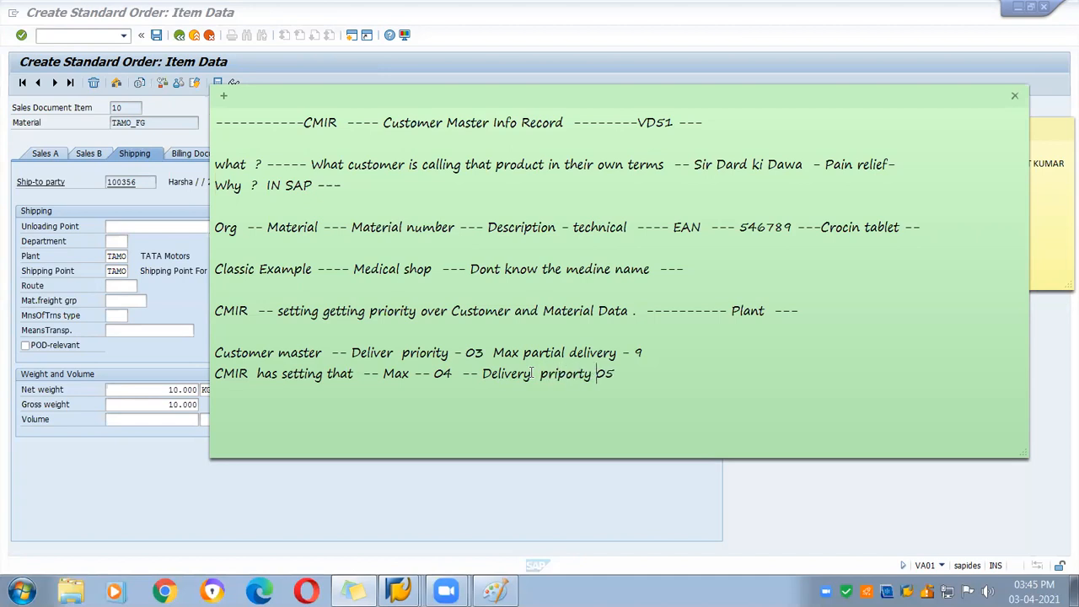
{"action": "key", "text": "BackSpace"}
{"action": "key", "text": "BackSpace"}
{"action": "key", "text": "BackSpace"}
{"action": "key", "text": "BackSpace"}
{"action": "key", "text": "BackSpace"}
{"action": "key", "text": "BackSpace"}
{"action": "type", "text": "ority -"}
- Add the line "Customer is very imp -----" below the CMIR settings in the notes, separated by a blank line
{"action": "left_click", "coordinate": [634, 377]}
{"action": "key", "text": "Return"}
{"action": "key", "text": "Return"}
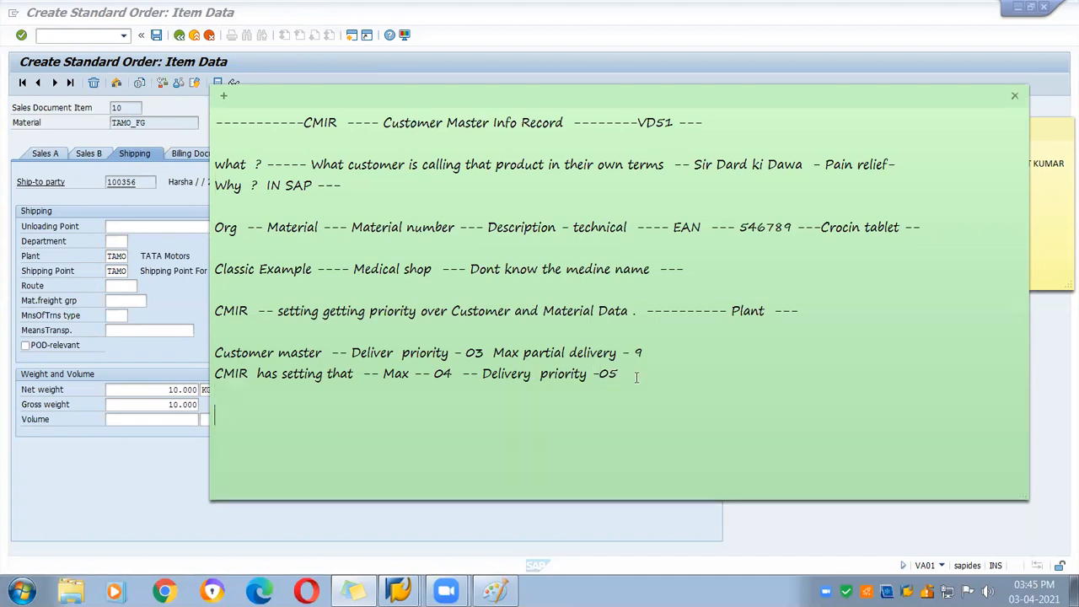
{"action": "type", "text": "Customer is very imp  -----"}
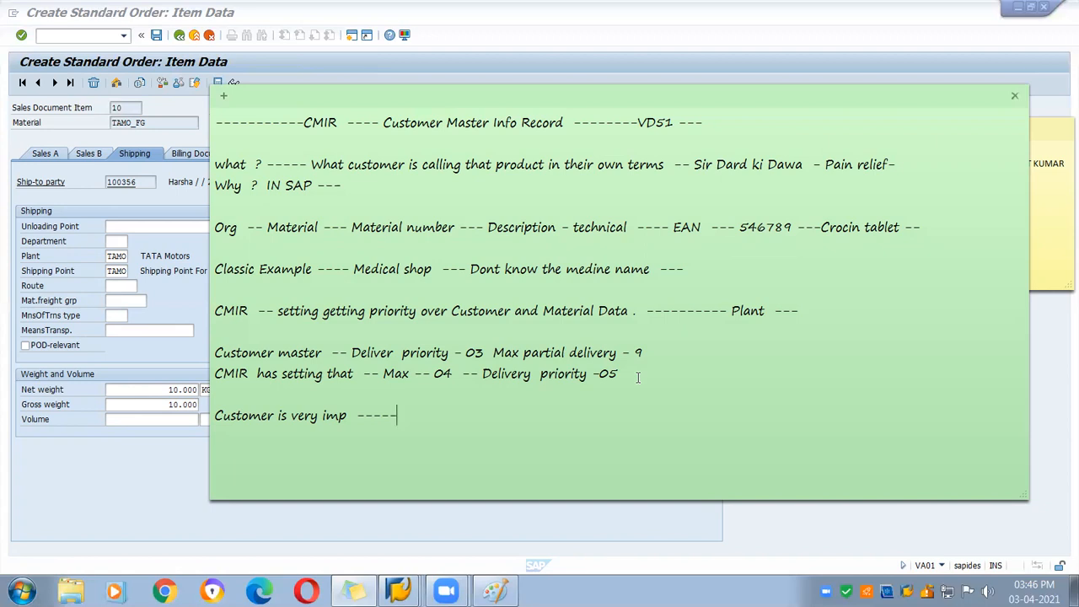
- Return to the earlier sales order created with the info record and review its item's plant and maximum partial deliveries
{"action": "key", "text": "alt+Tab"}
{"action": "key", "text": "alt+Tab"}
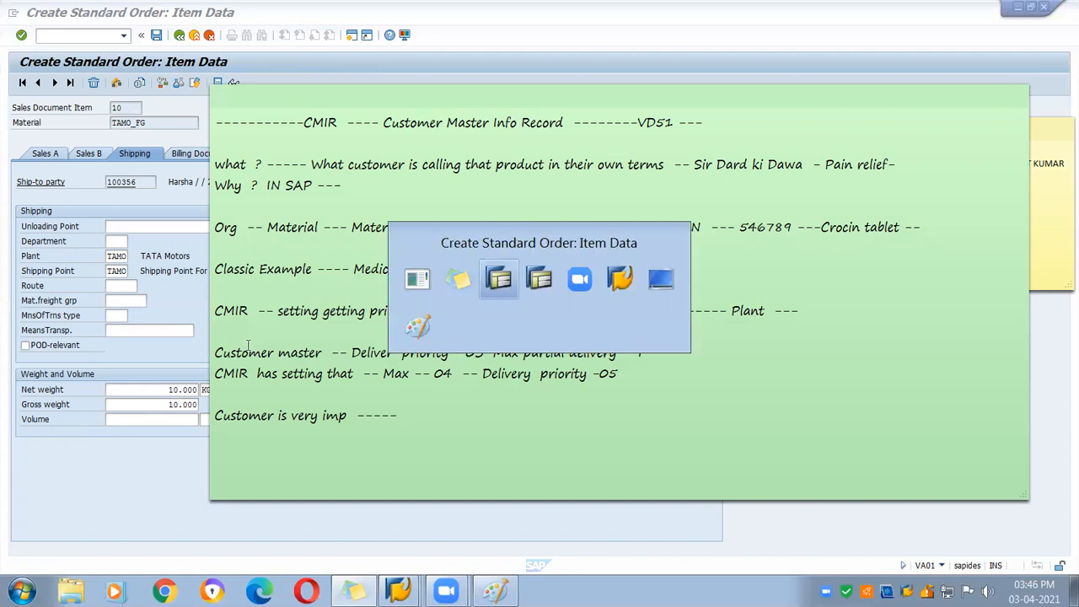
{"action": "key", "text": "alt+Tab"}
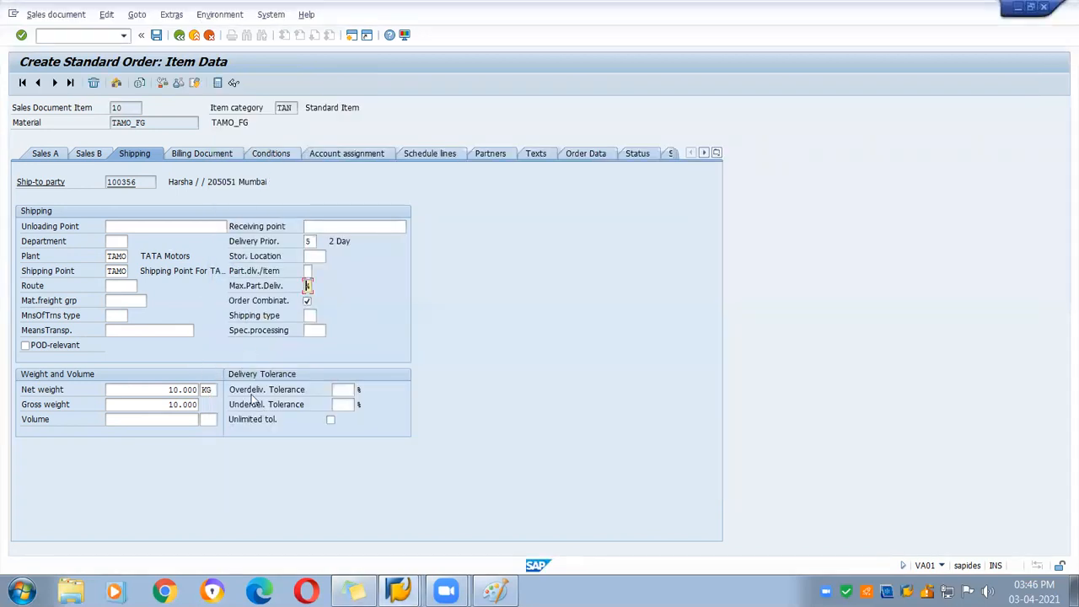
{"action": "left_click", "coordinate": [62, 40]}
{"action": "key", "text": "alt+Tab"}
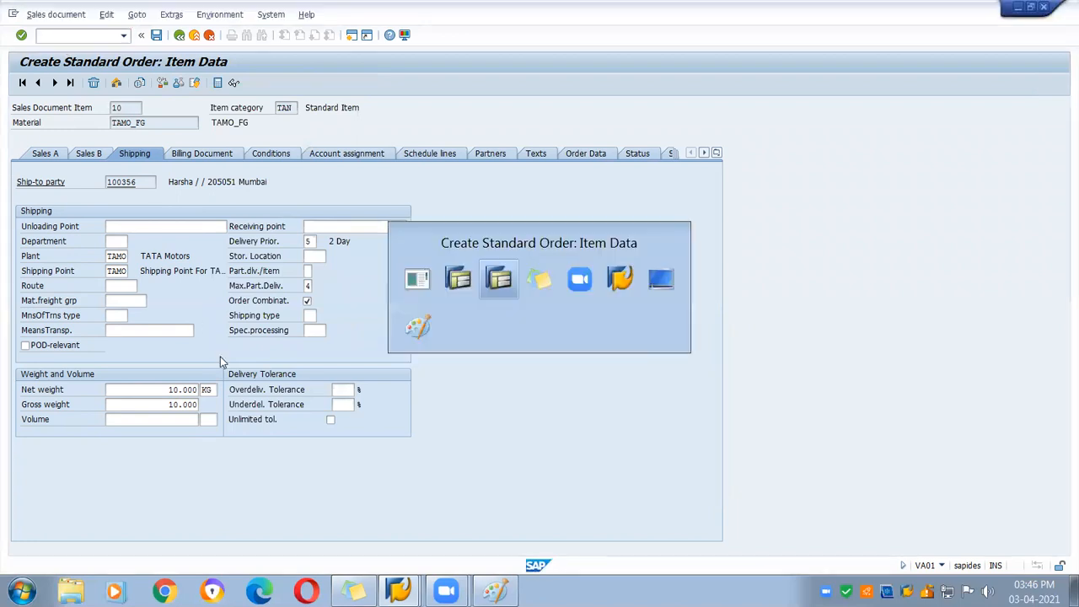
{"action": "key", "text": "alt+Tab"}
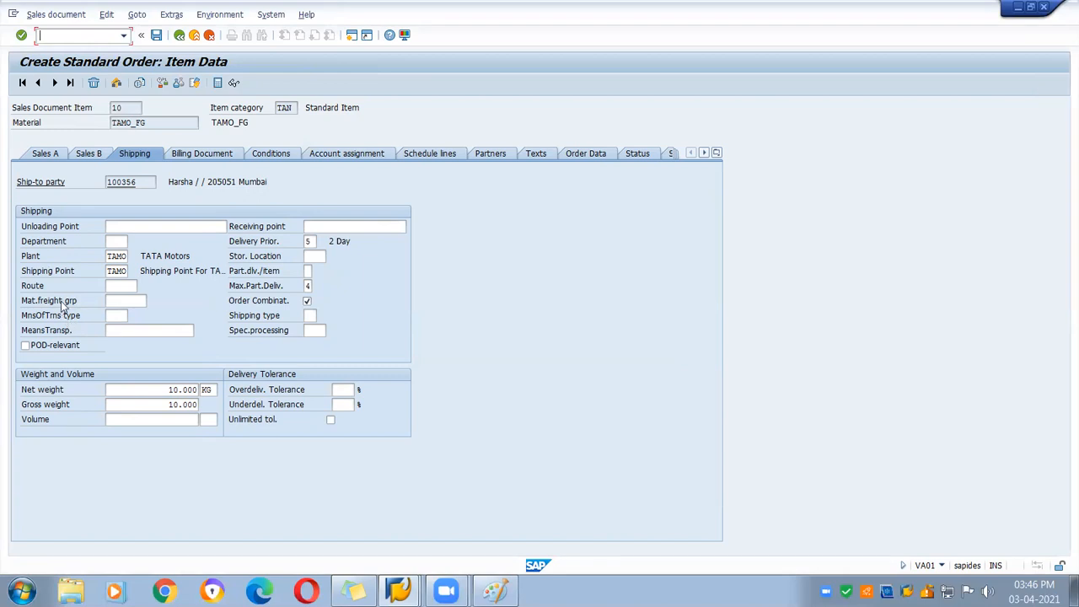
{"action": "double_click", "coordinate": [110, 257]}
{"action": "left_click", "coordinate": [308, 285]}
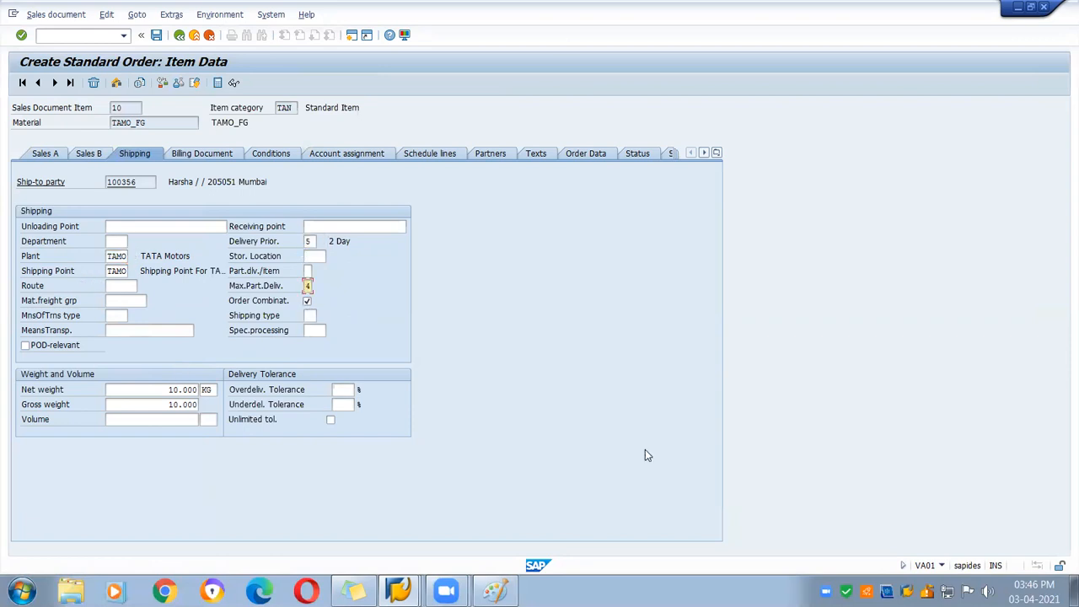